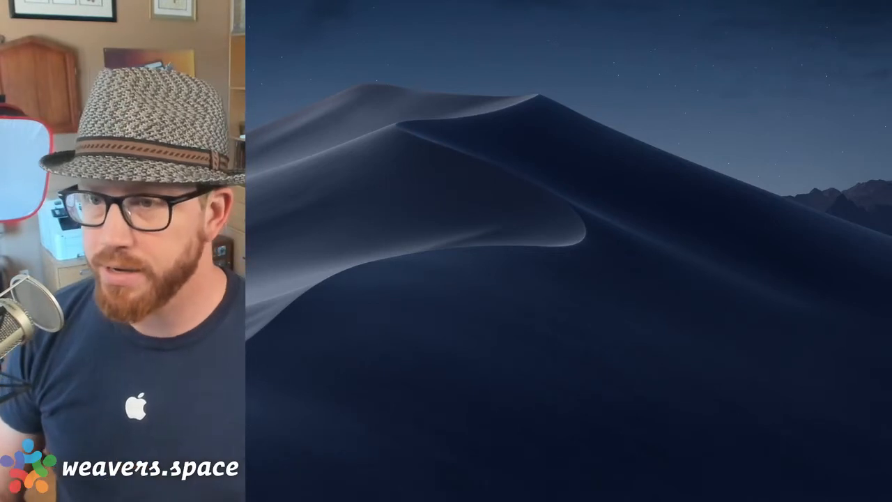
Open the Sandbox project from the welcome window and move its window into place.
left_click_drag(468, 65, 566, 28)
double_click(667, 42)
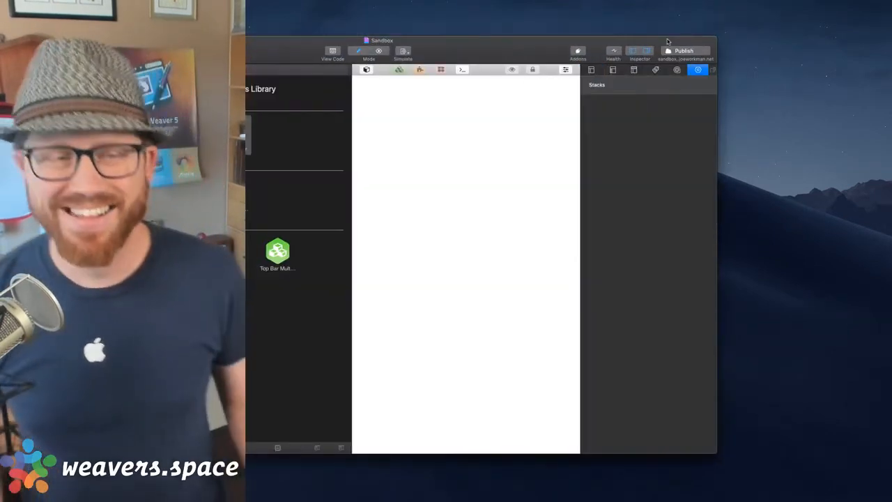
left_click_drag(469, 49, 659, 20)
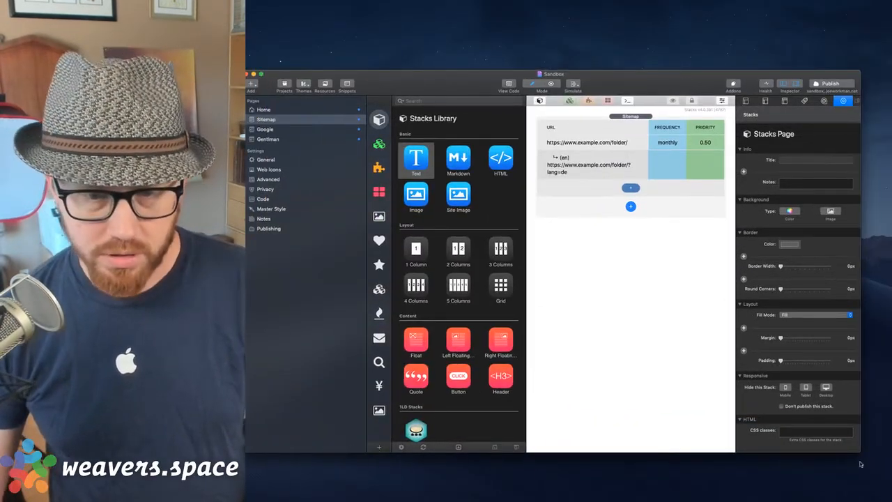
Shrink the window, narrow the sidebar, select the Home page and hide the Stacks Library.
left_click_drag(860, 456, 845, 444)
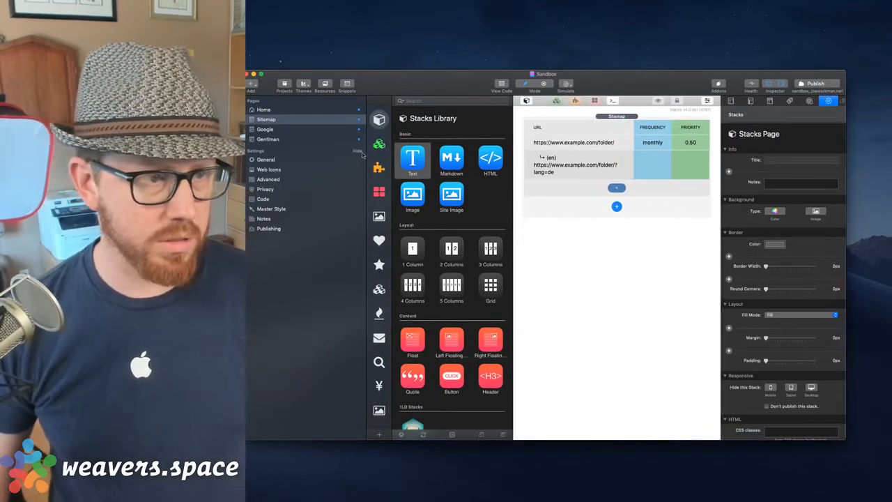
left_click_drag(365, 159, 292, 159)
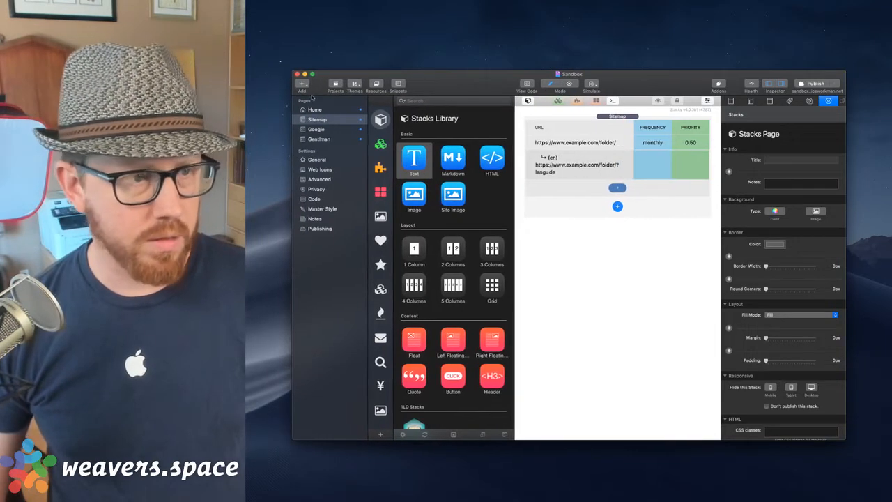
left_click(318, 109)
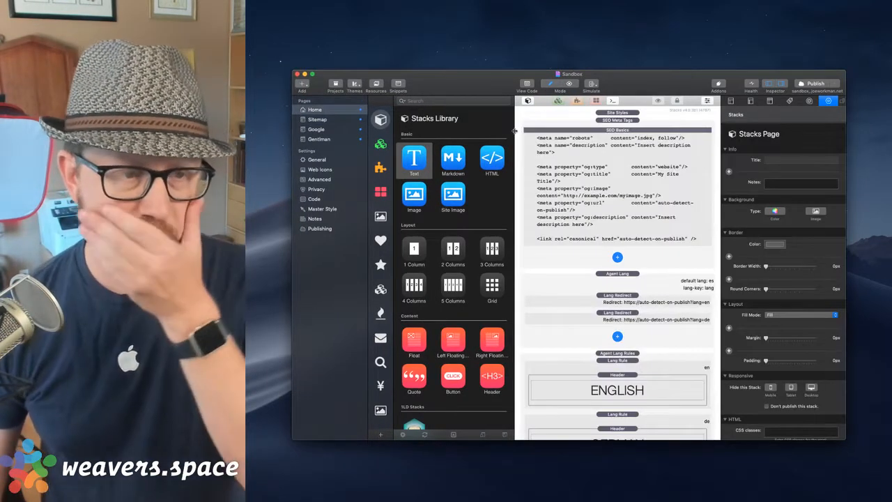
left_click(527, 101)
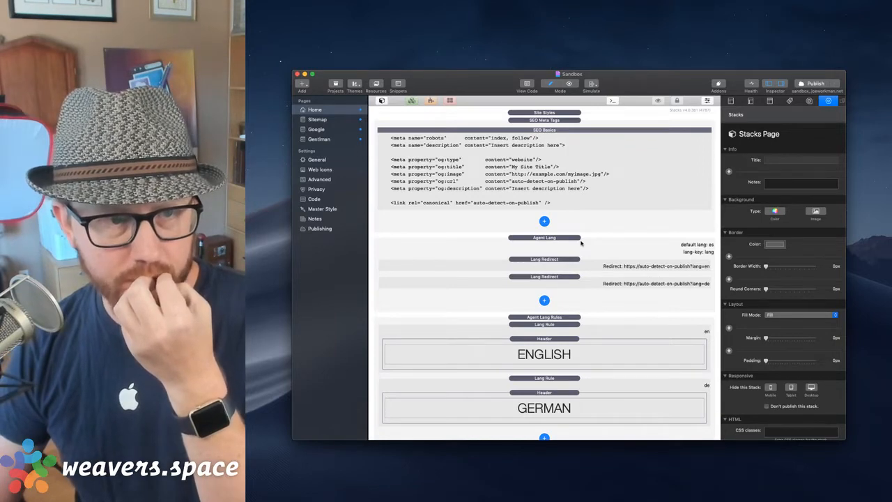
Delete the SEO Meta Tags stack from the Home page.
left_click(562, 121)
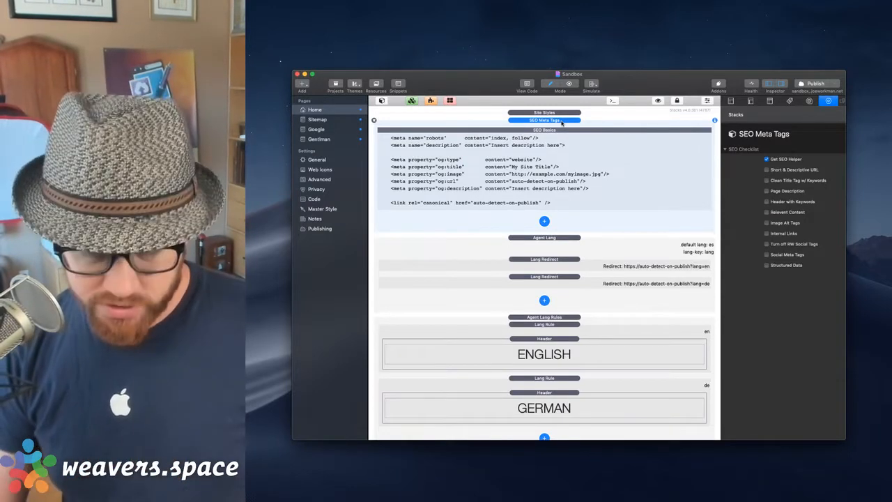
key("Delete")
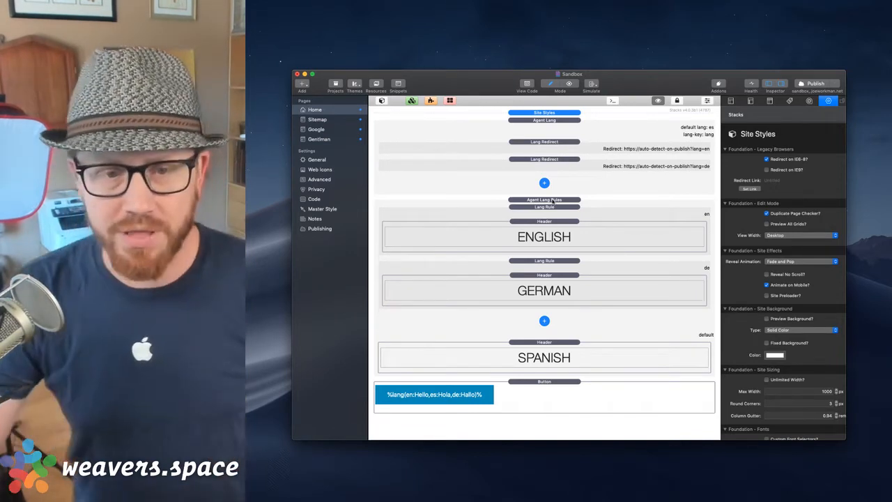
Show the Agent Lang Rules stack's settings in the inspector.
left_click(553, 200)
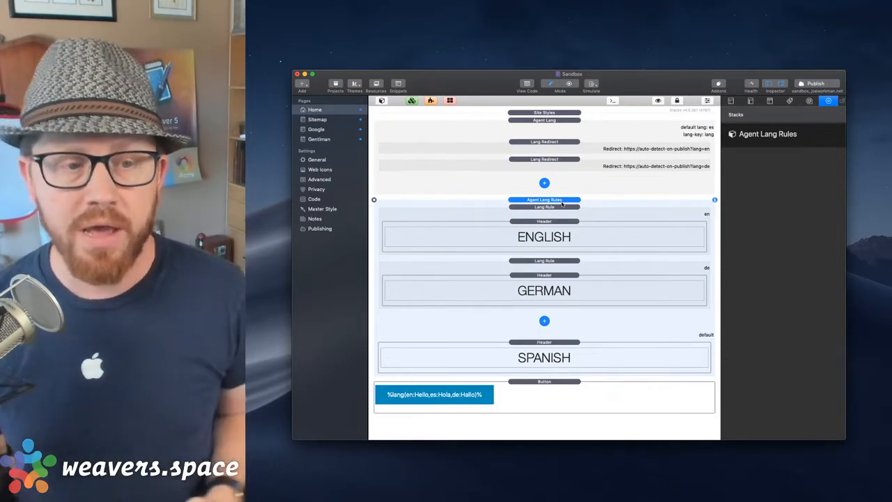
Review the English and German Lang Rules and the ENGLISH and SPANISH headers, ending on Agent Lang.
left_click(560, 208)
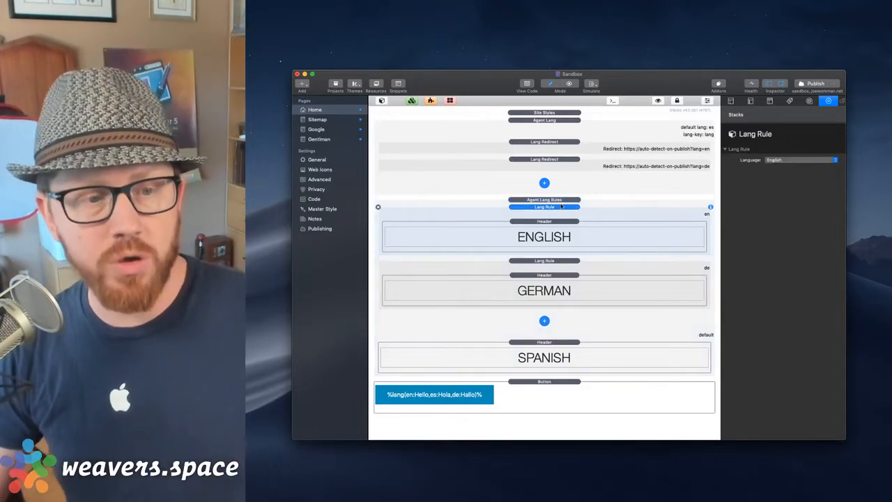
left_click(555, 261)
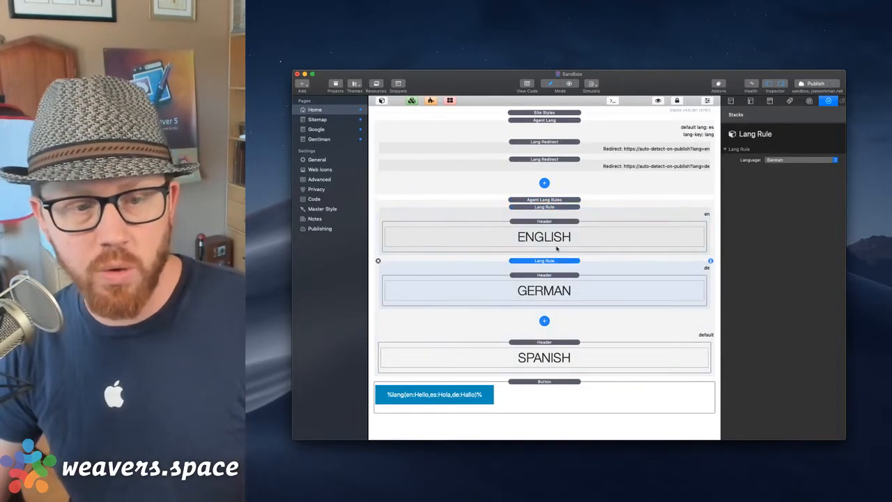
left_click(557, 207)
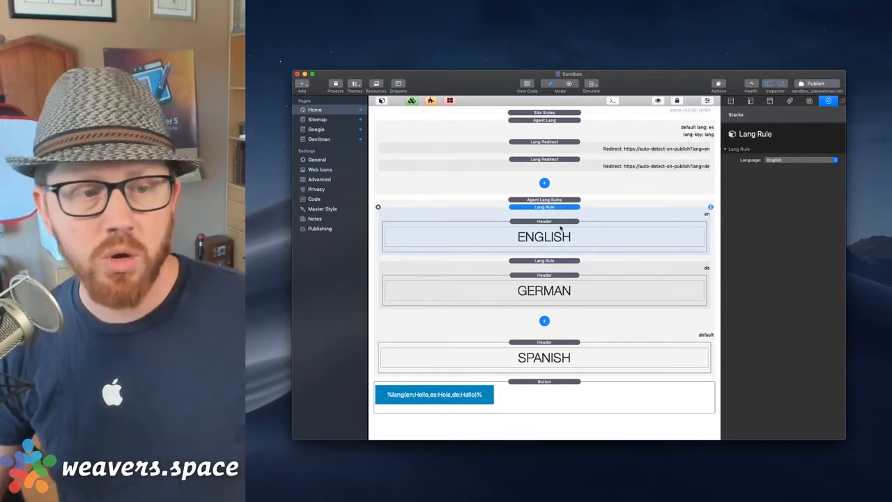
left_click(561, 228)
left_click(563, 265)
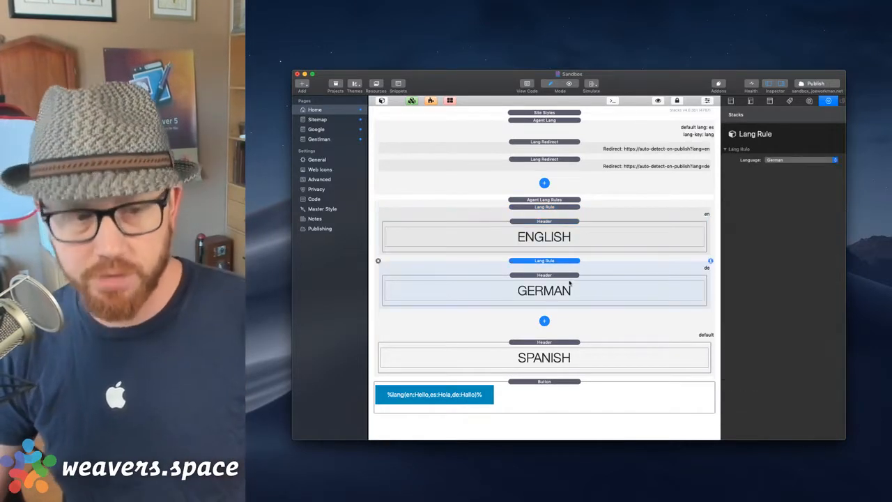
left_click(577, 342)
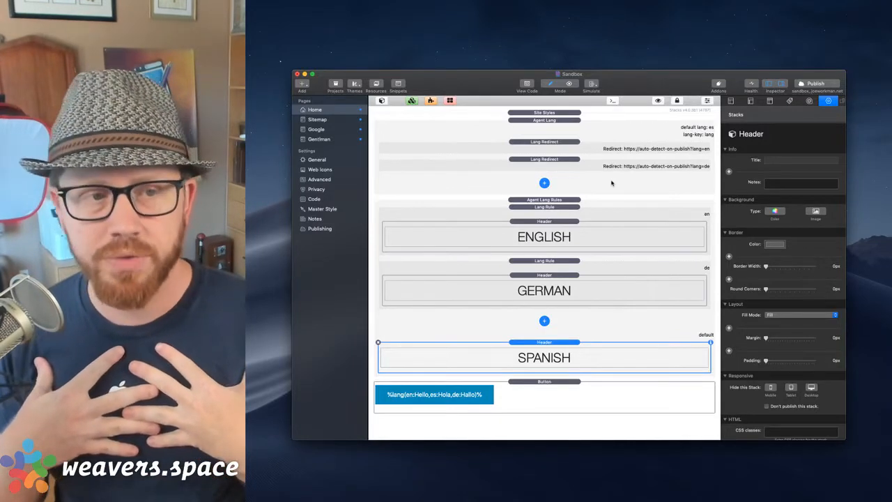
left_click(566, 123)
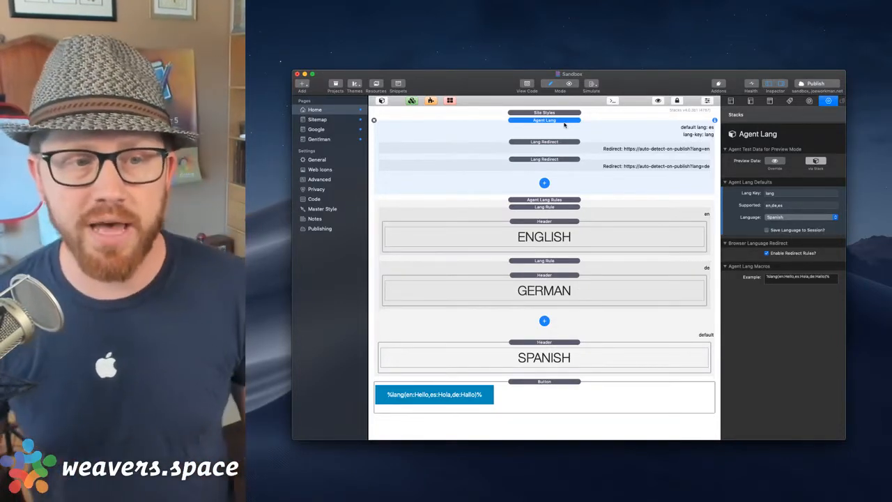
Check the Lang Key and en,de,es Supported fields, then show the default-language list with Spanish.
left_click(785, 195)
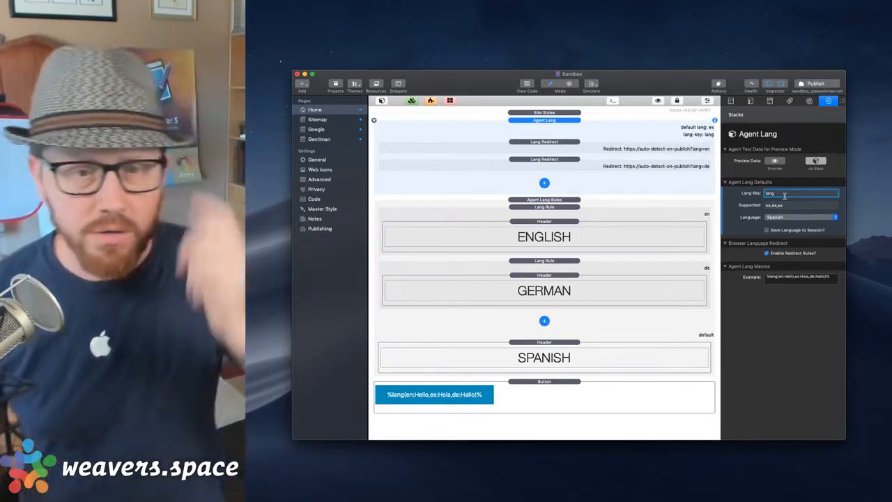
left_click(797, 206)
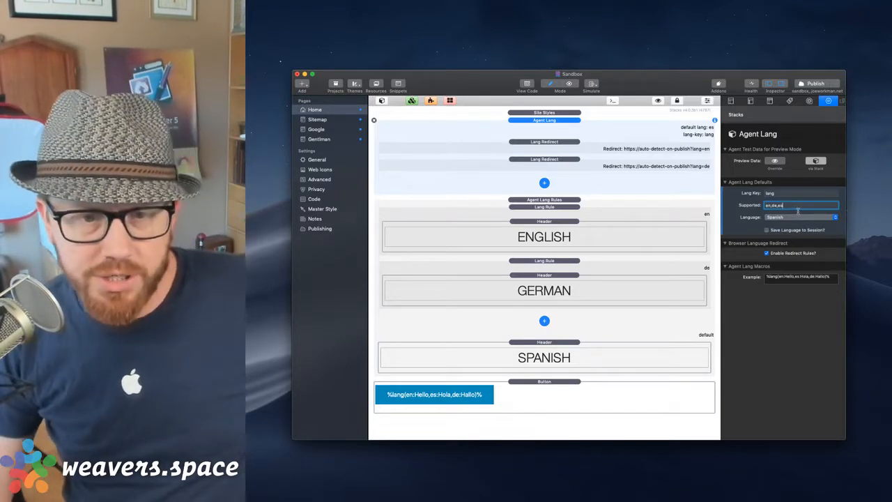
left_click(791, 216)
Close the default-language list, keeping Spanish as the default language.
scroll(792, 217, "up", 3)
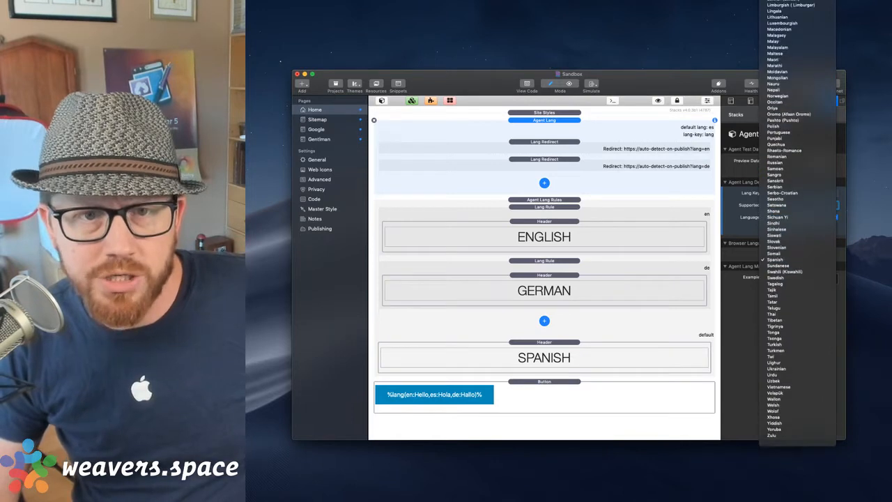
left_click(735, 161)
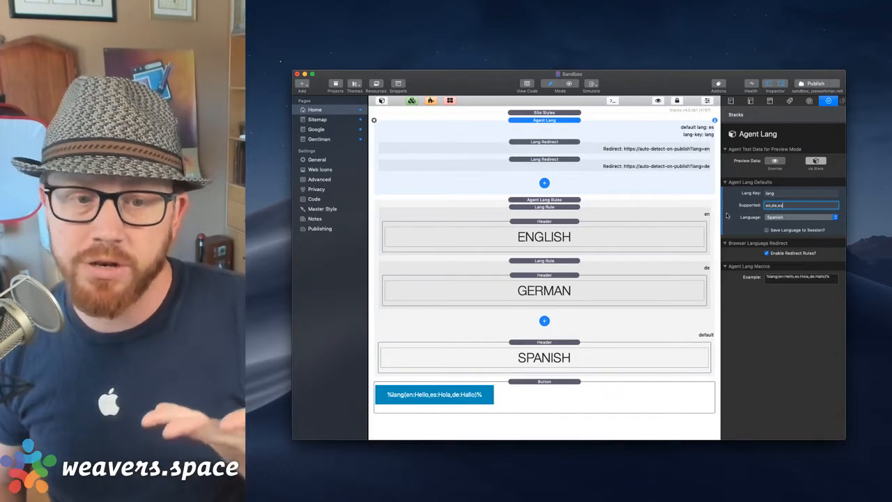
mouse_move(752, 221)
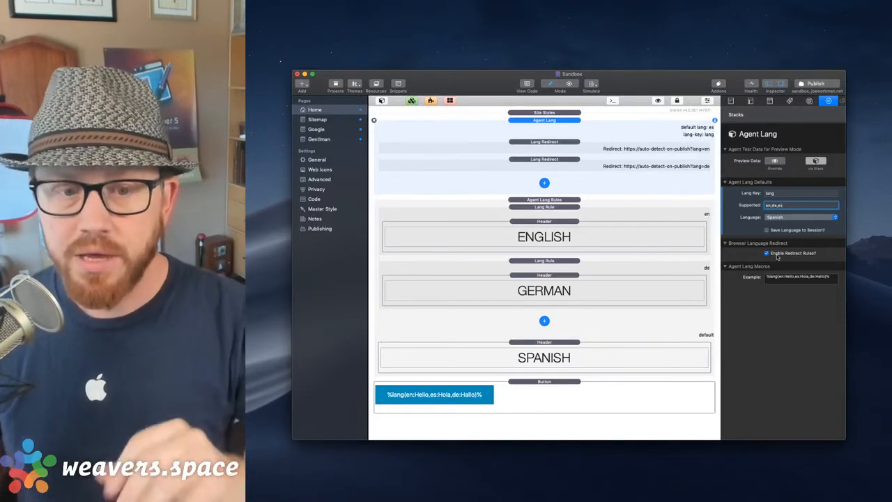
Compare the two Lang Redirect stacks' settings, then show the parent Agent Lang stack.
left_click(576, 142)
left_click(573, 160)
left_click(573, 142)
left_click(574, 159)
left_click(574, 142)
left_click(572, 132)
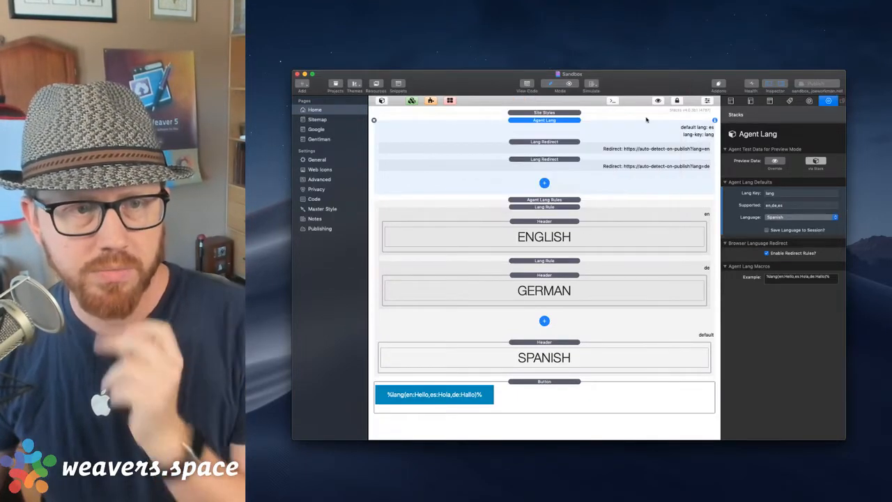
After publishing, switch from the RapidWeaver project over to Safari.
key("super+Tab")
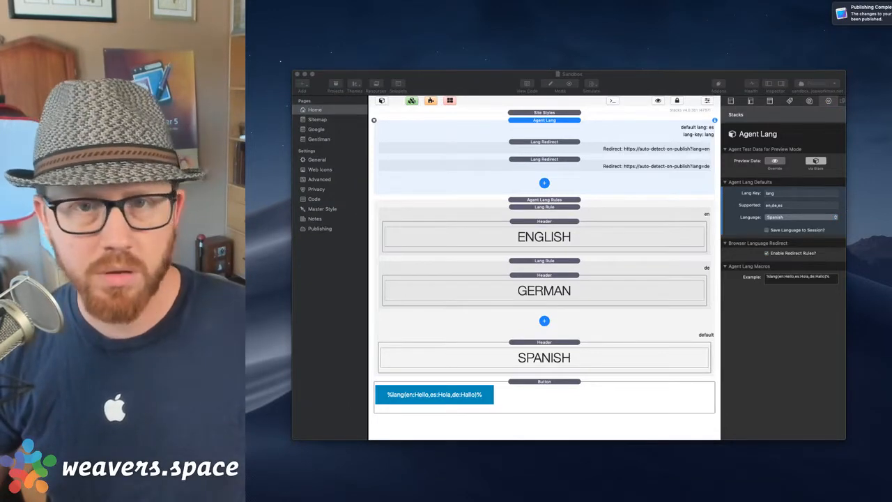
left_click(673, 88)
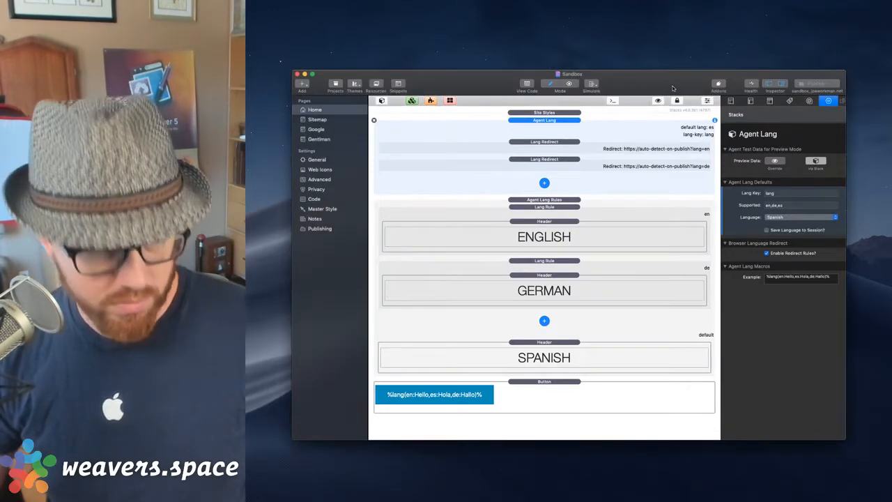
key("super+Tab")
Load the published sandbox site in a new Safari window, check the ?lang=en page, return to RapidWeaver.
key("super+n")
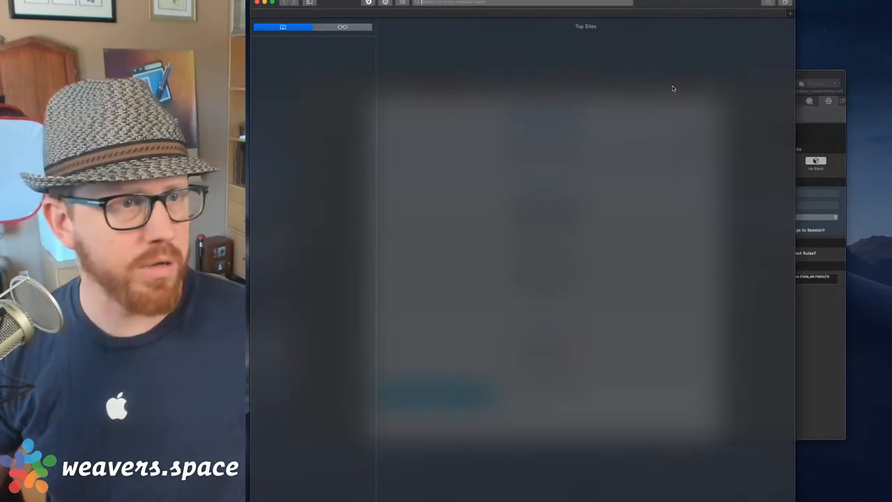
left_click_drag(681, 4, 758, 24)
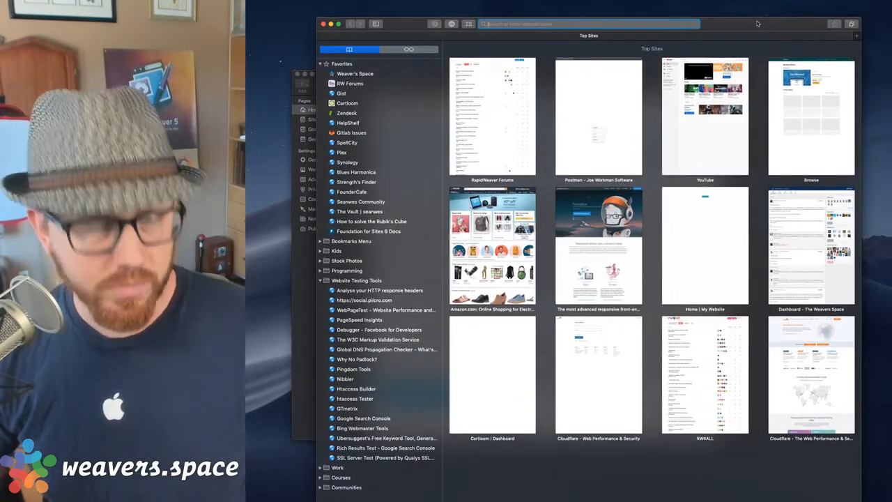
type("sandbox.joeworkman.net")
key("Return")
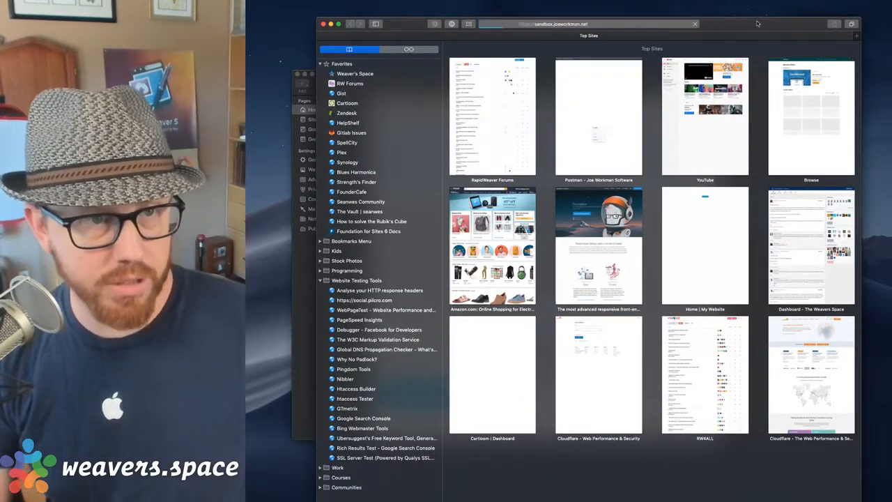
left_click_drag(725, 24, 750, 24)
left_click(641, 25)
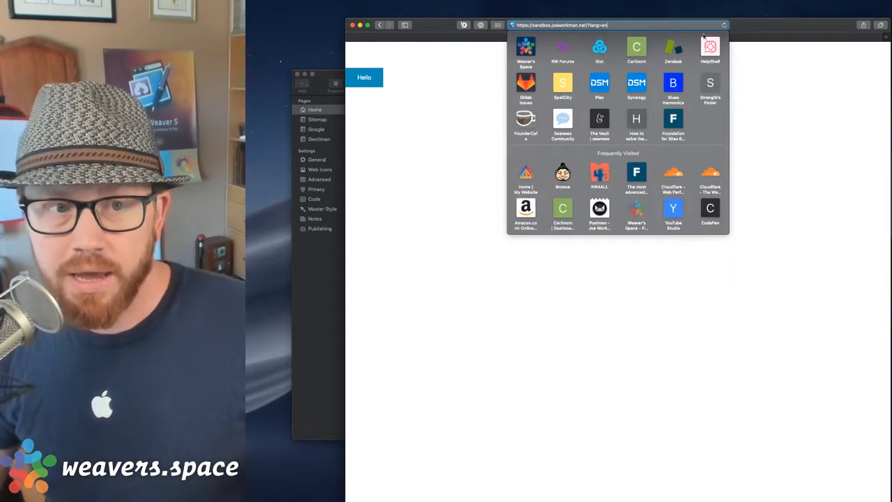
left_click(760, 66)
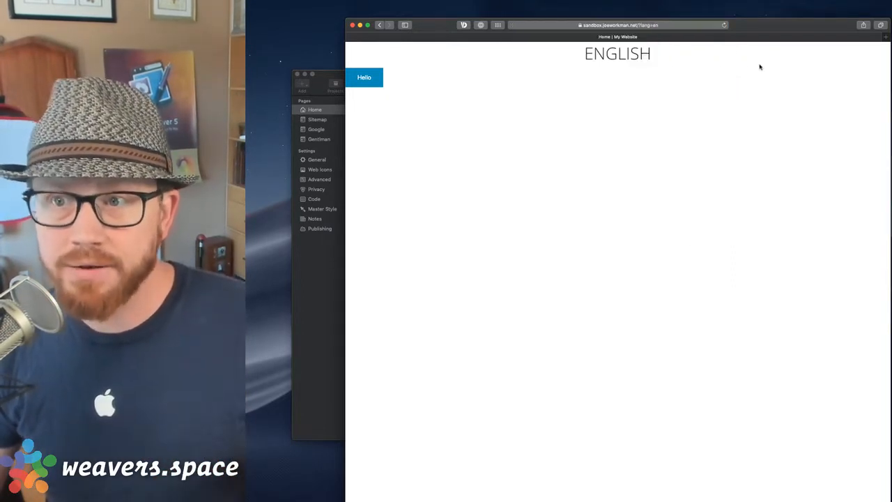
left_click(334, 269)
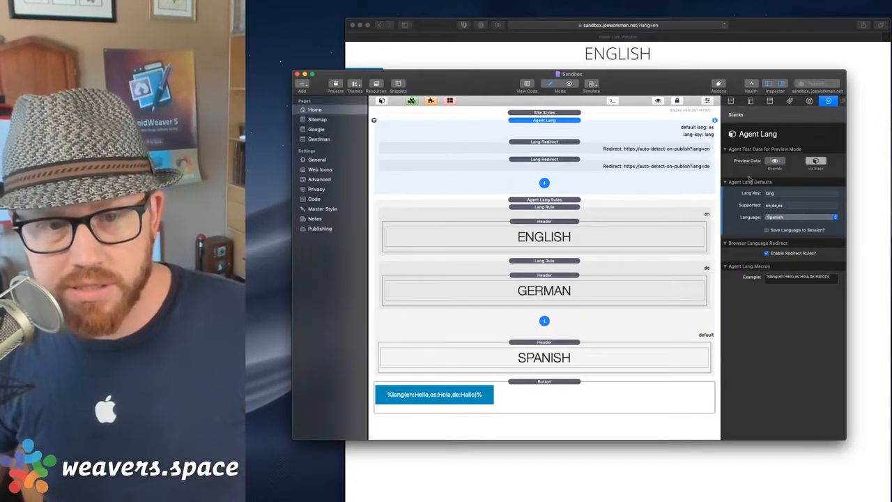
Confirm Spanish default and en,de,es supported in Agent Lang, then inspect the English redirect.
left_click(779, 218)
left_click(782, 219)
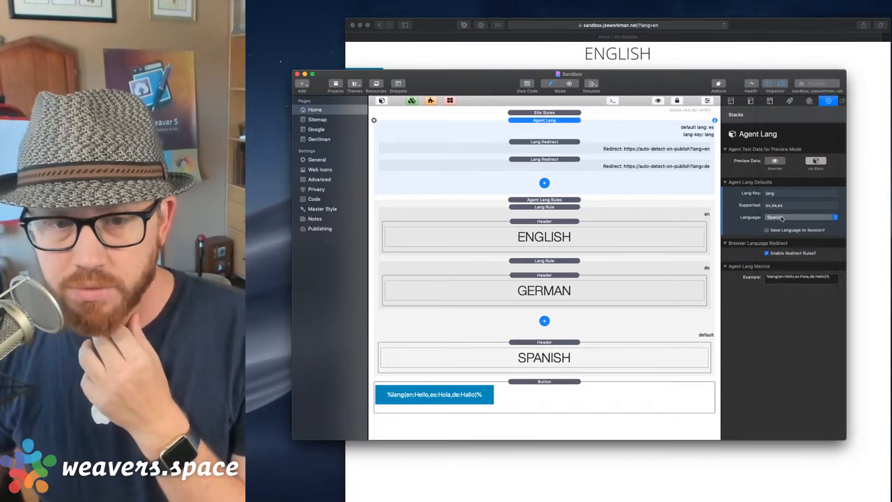
left_click(788, 206)
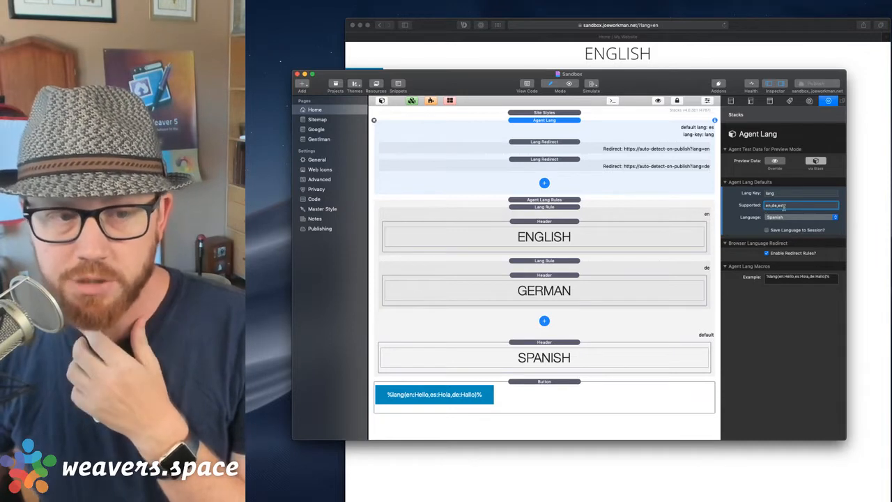
left_click(555, 122)
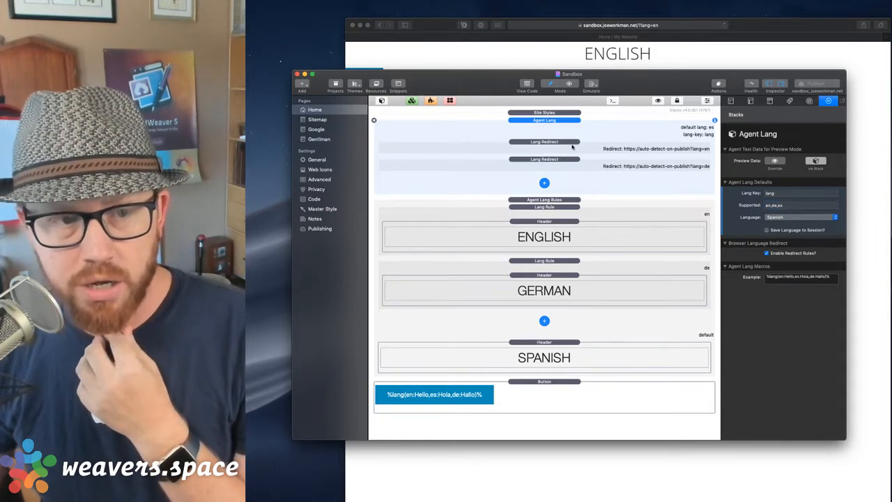
left_click(573, 144)
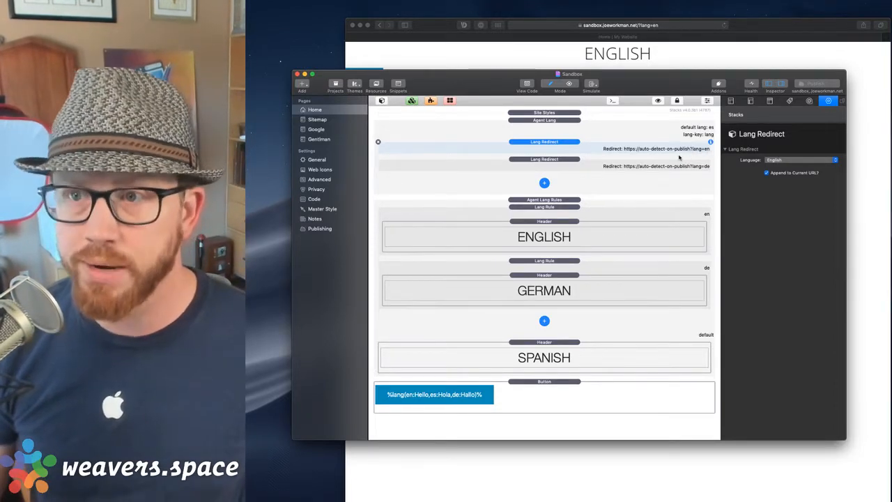
Inspect the German and English Lang Redirect settings, leaving German as the German redirect's language.
left_click(648, 164)
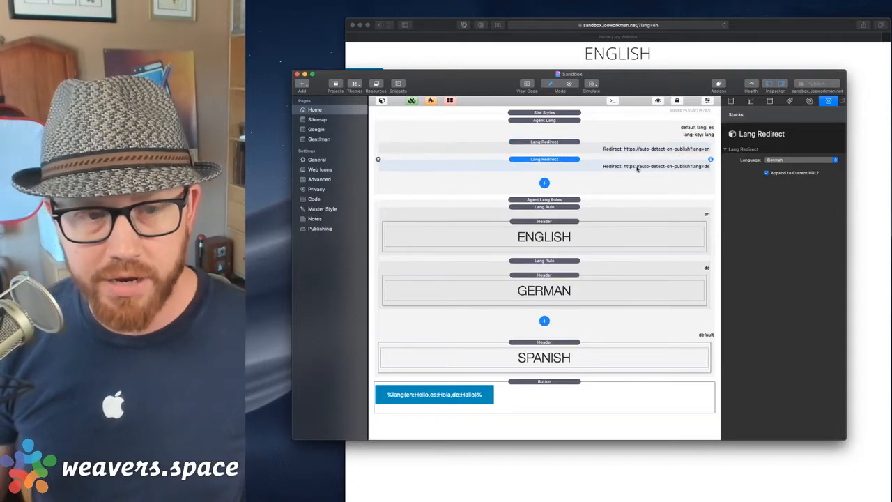
left_click(784, 161)
left_click(784, 162)
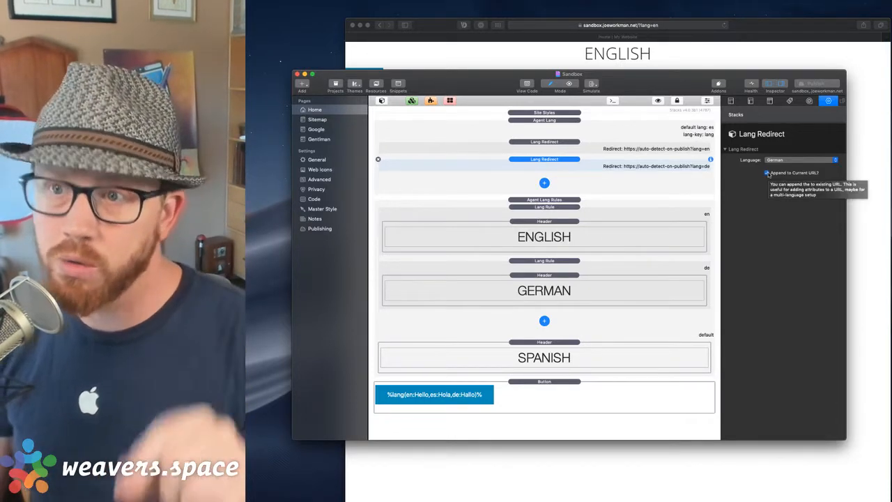
left_click(646, 131)
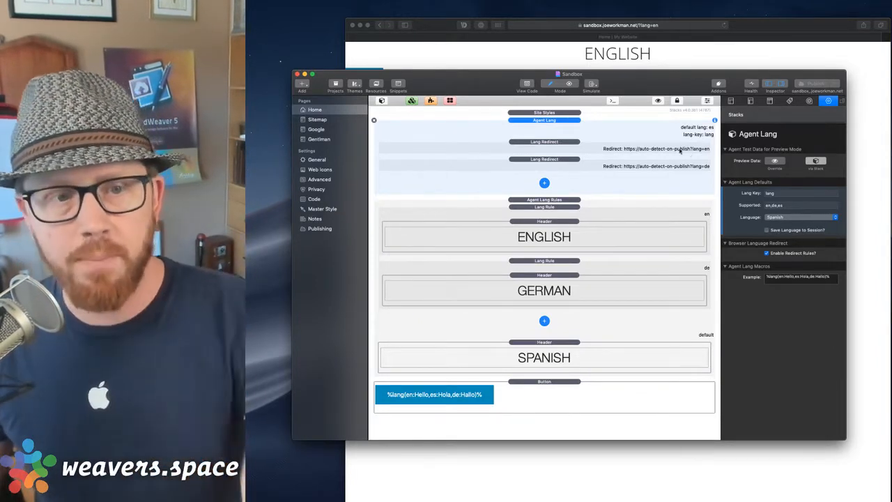
left_click(674, 149)
left_click(650, 166)
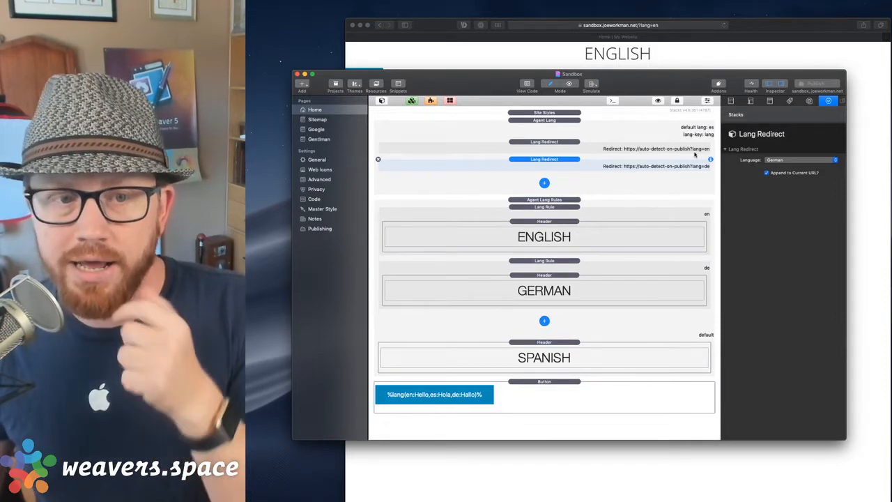
left_click(664, 126)
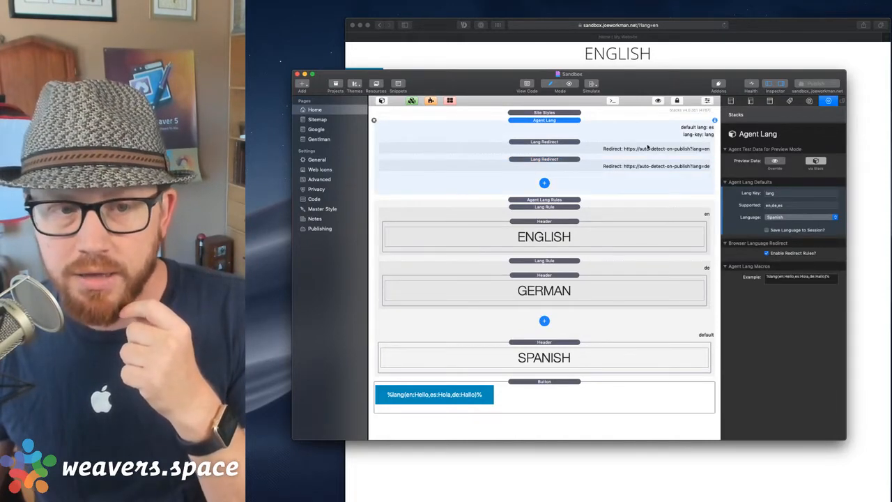
left_click(647, 147)
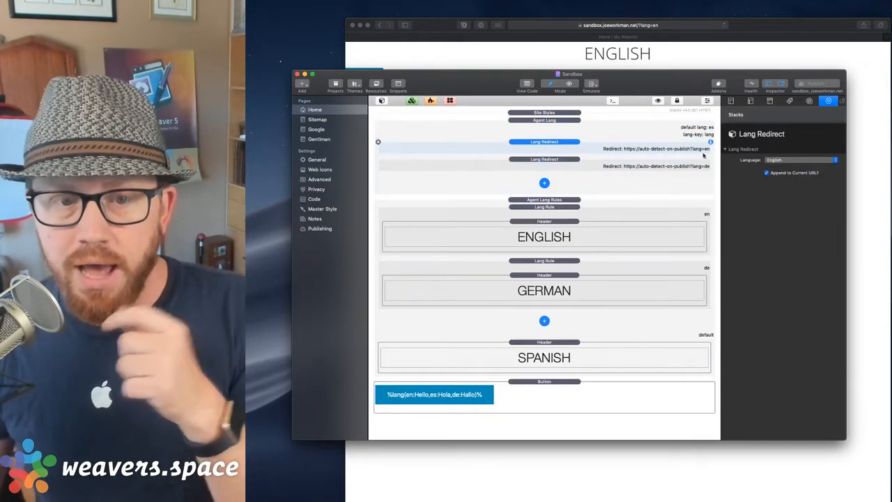
Toggle the English redirect's Append to Current URL off and back on, then show Agent Lang Rules.
left_click(767, 172)
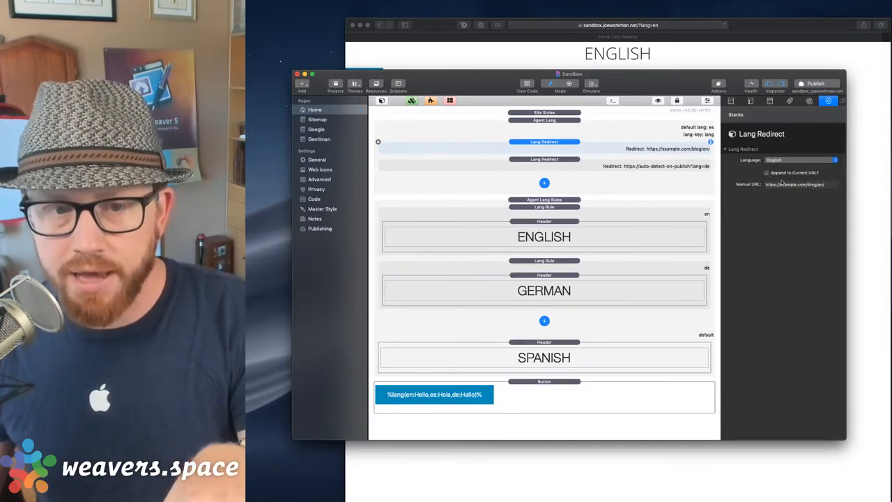
left_click(768, 172)
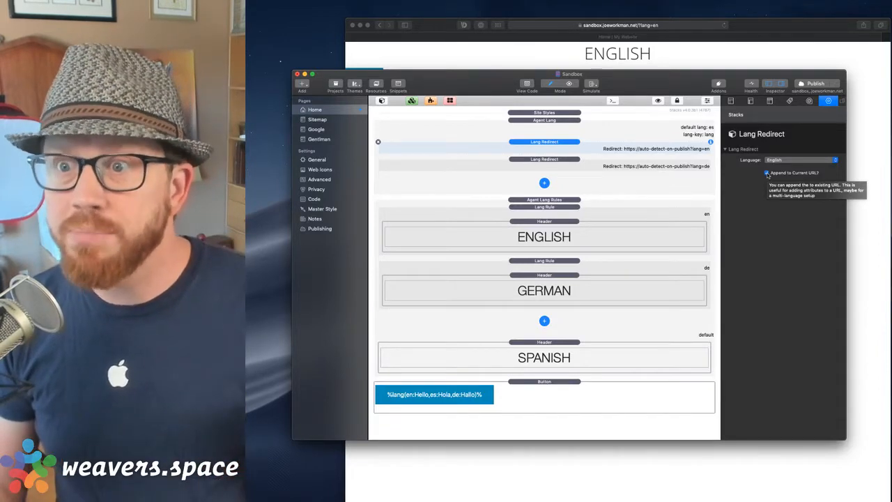
left_click(657, 139)
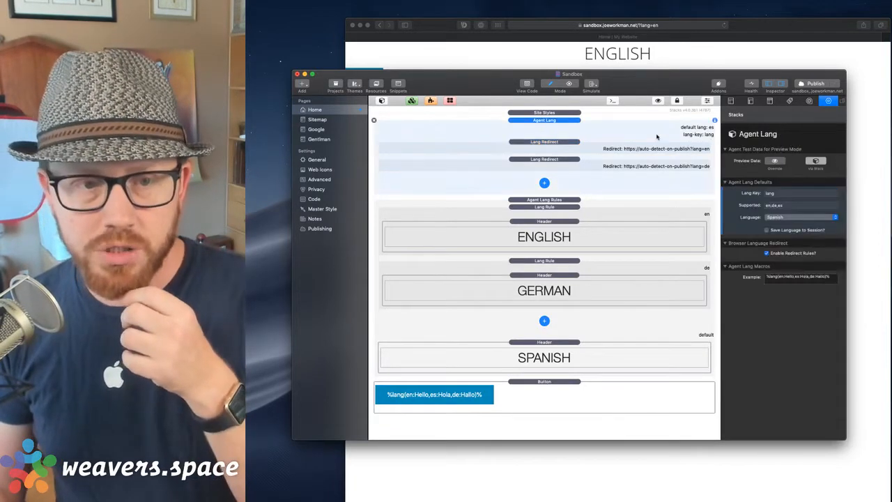
left_click(660, 152)
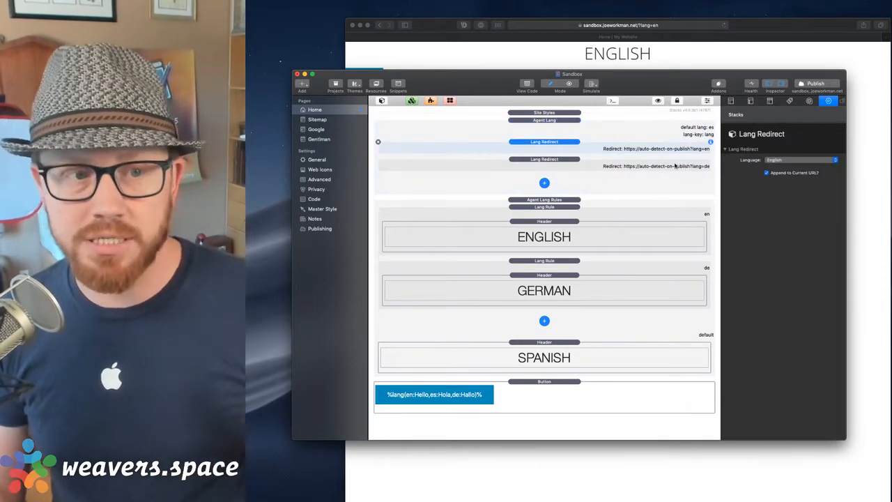
left_click(652, 131)
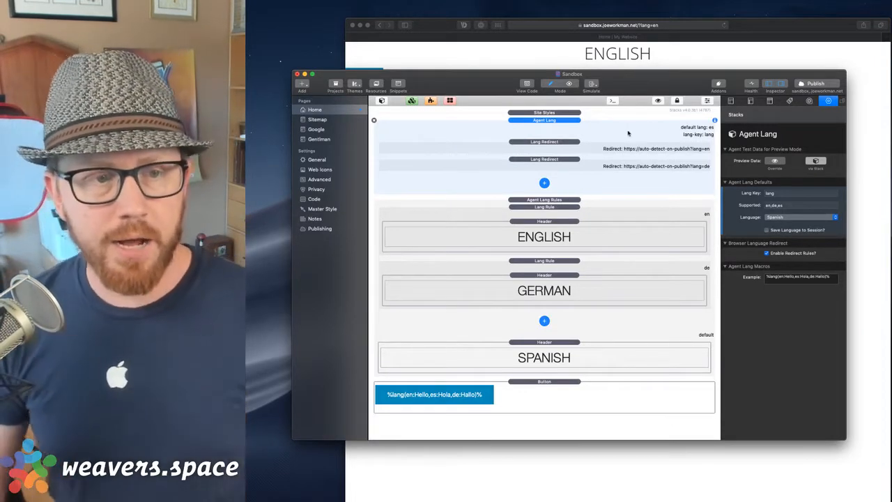
left_click(626, 148)
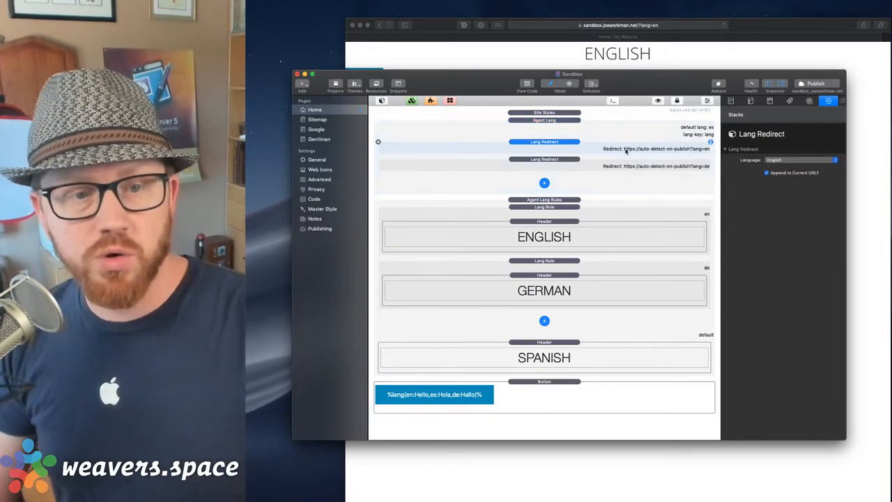
left_click(657, 165)
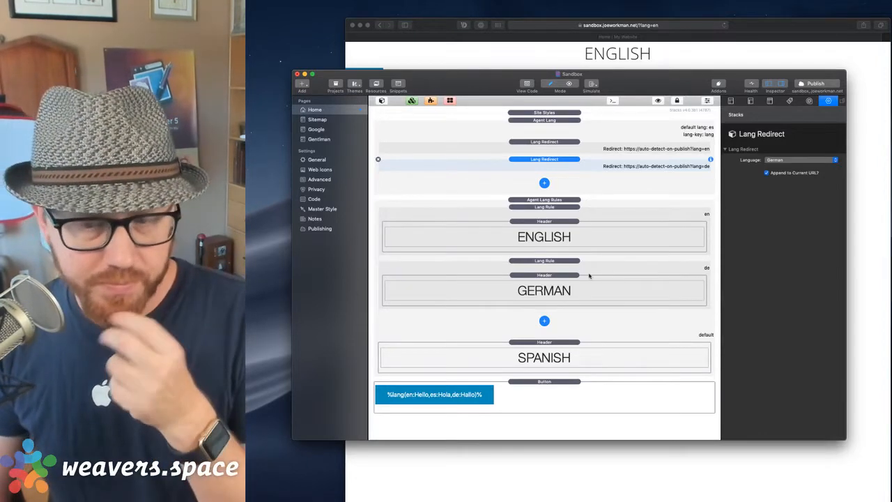
left_click(573, 201)
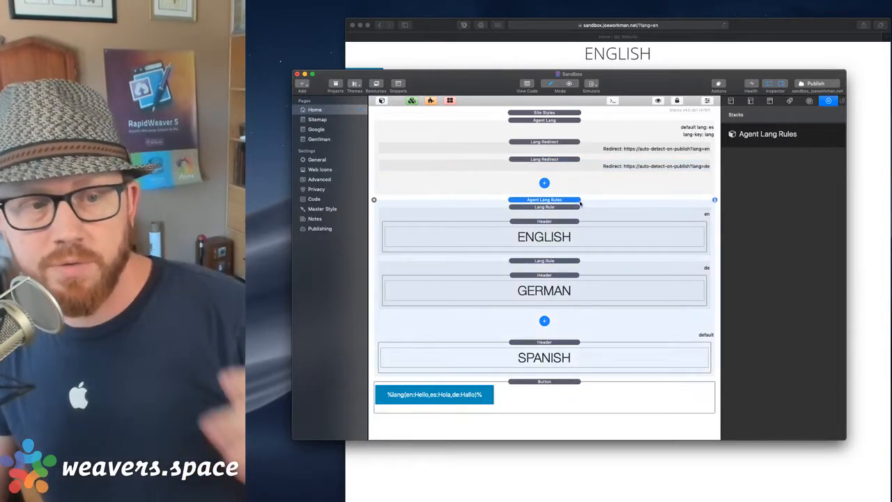
Check the English and German rules, their headers and the default SPANISH header, then bring Safari forward.
left_click(564, 208)
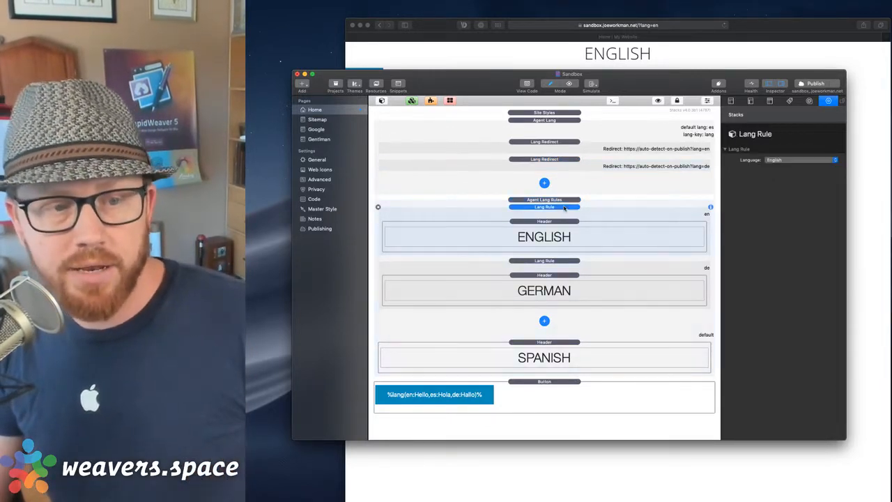
left_click(566, 223)
left_click(575, 208)
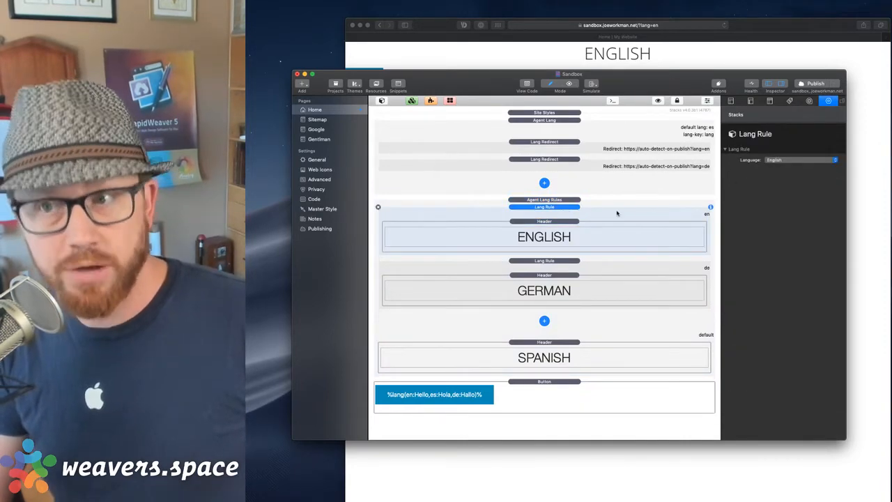
left_click(579, 228)
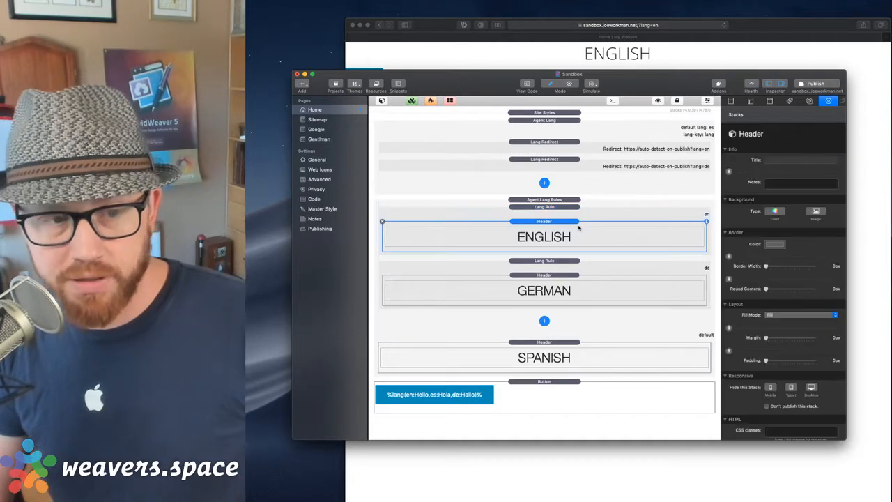
left_click(575, 262)
left_click(559, 279)
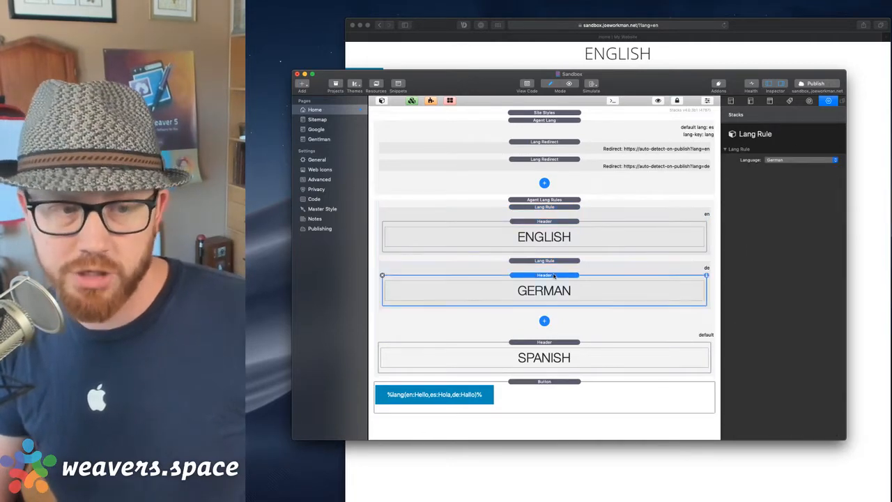
left_click(577, 346)
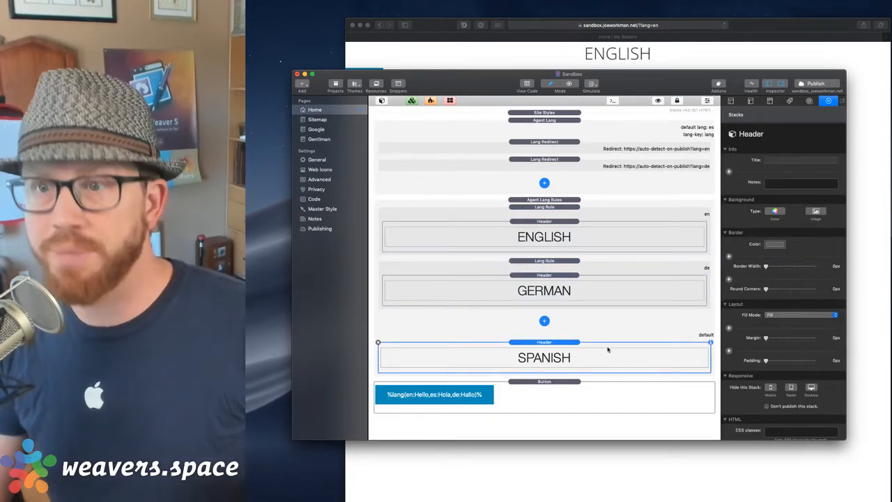
left_click(706, 36)
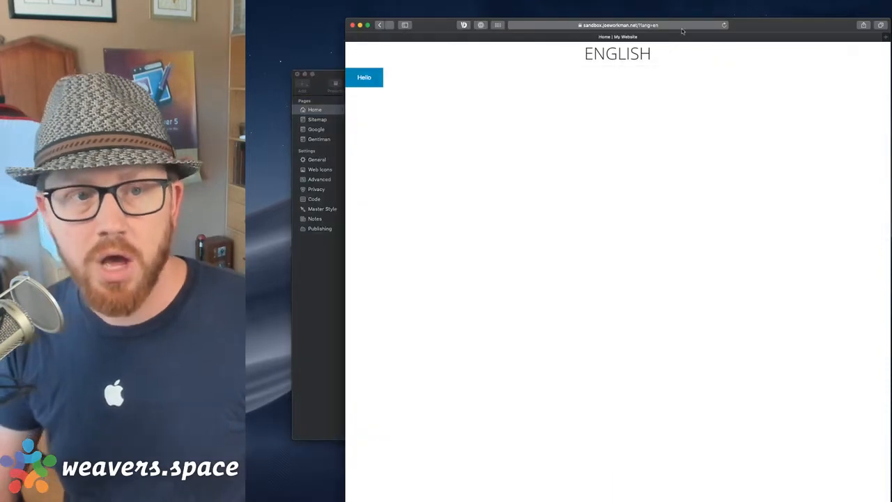
Strip ?lang=en from the address, then load the page with ?lang=es for Spanish.
left_click(658, 25)
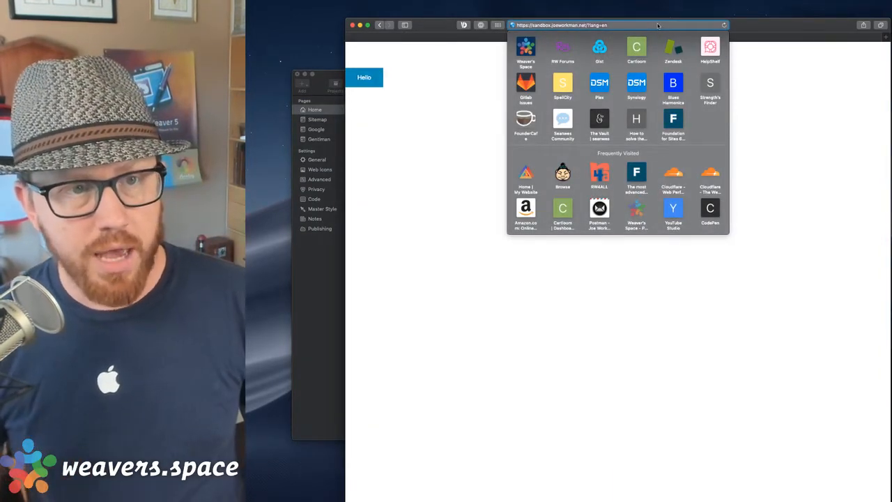
key("Right")
key("BackSpace")
key("BackSpace")
key("BackSpace")
key("BackSpace")
key("BackSpace")
key("BackSpace")
key("BackSpace")
key("BackSpace")
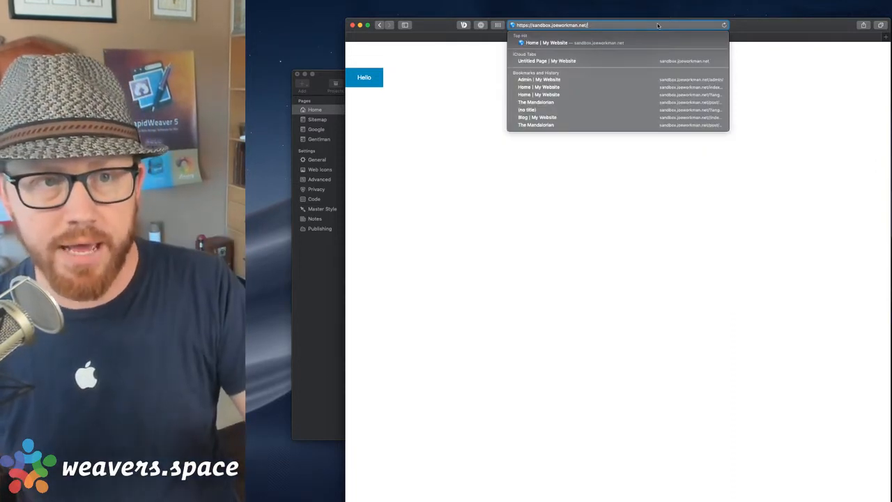
key("Return")
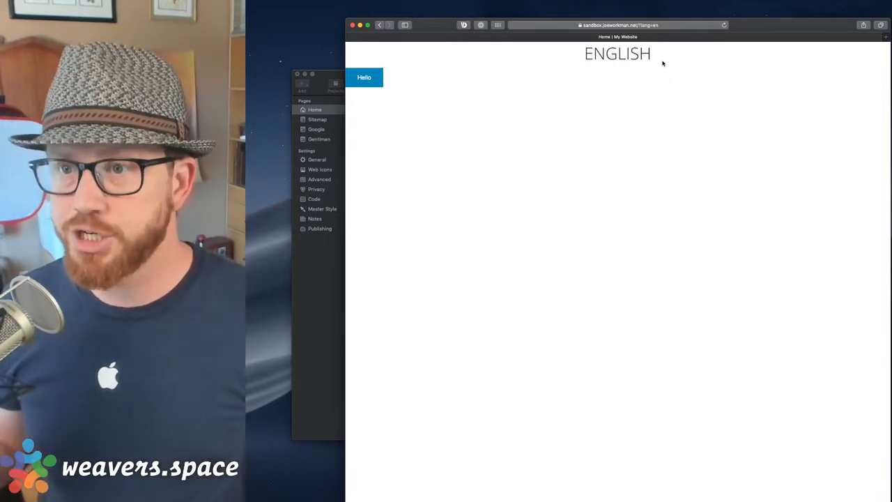
left_click(664, 26)
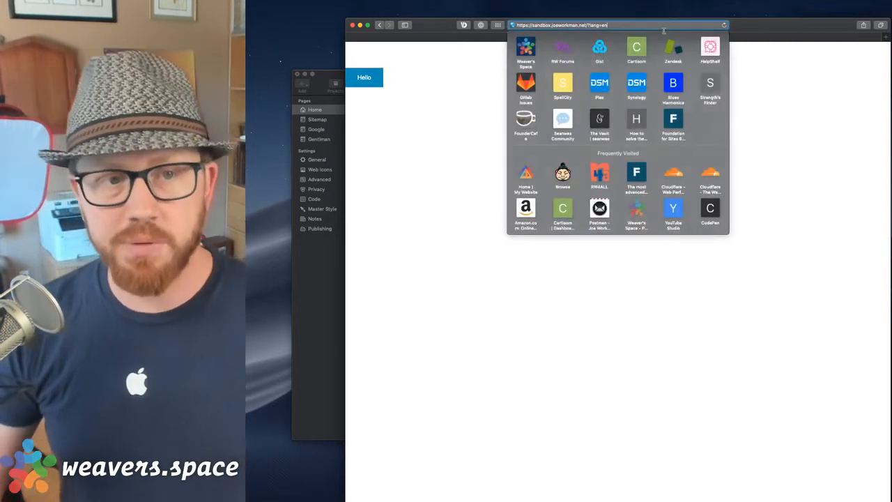
key("BackSpace")
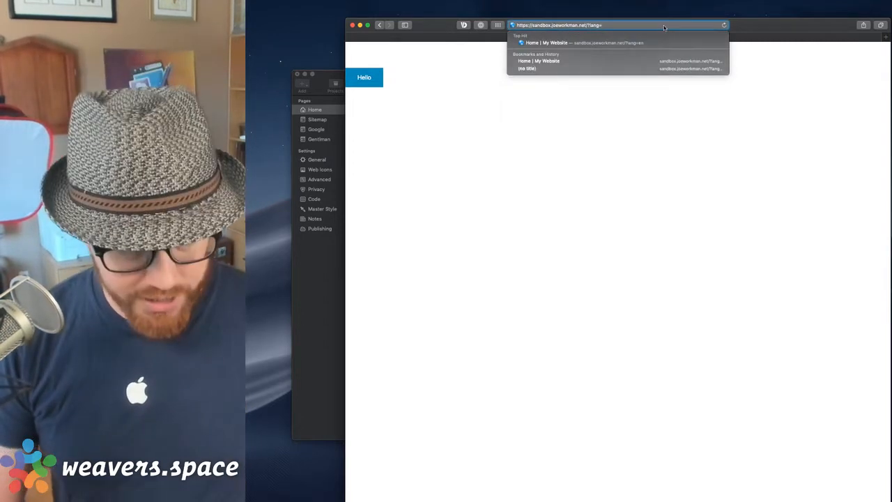
type("s")
key("Return")
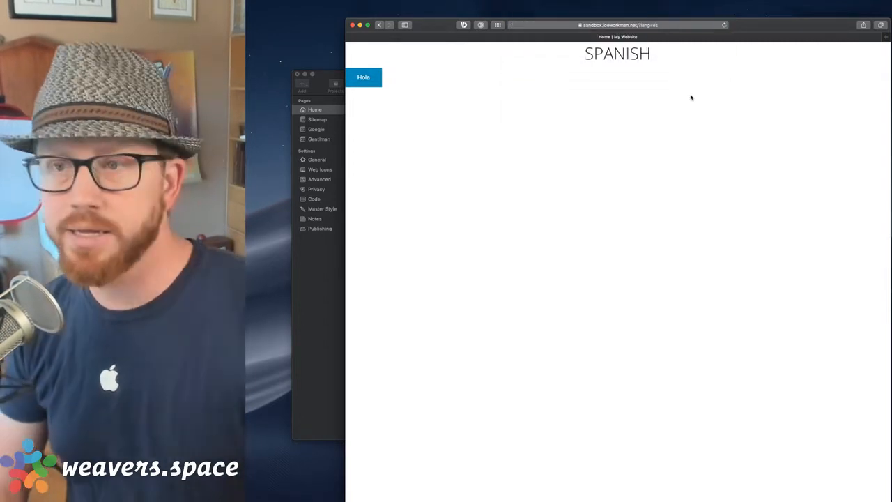
Load the page with ?lang=de to show the GERMAN header and Hallo button, then return to RapidWeaver.
left_click(648, 27)
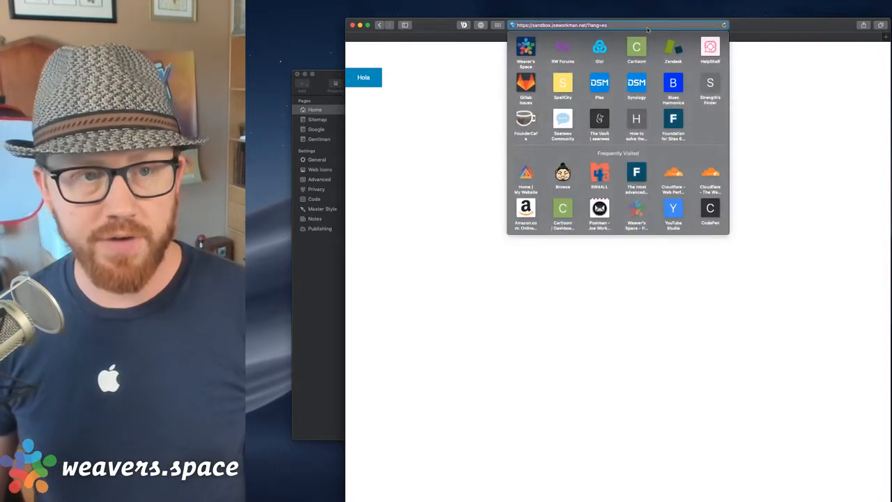
key("BackSpace")
key("BackSpace")
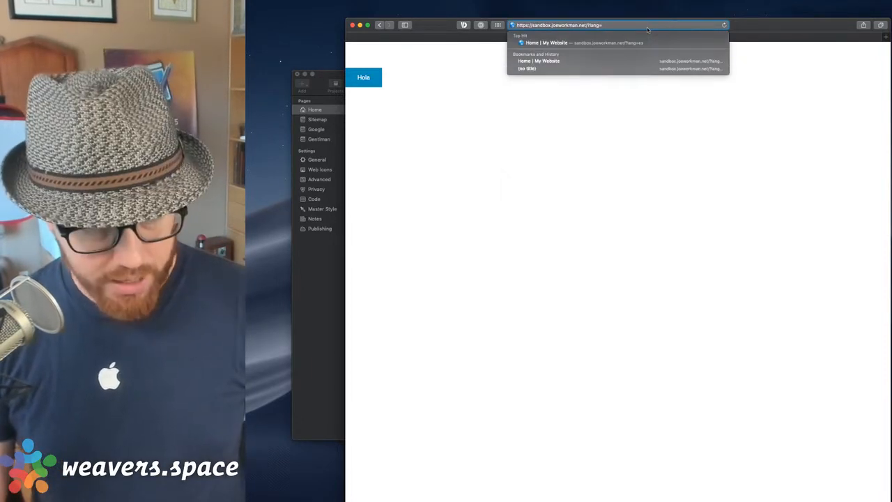
type("de")
key("Return")
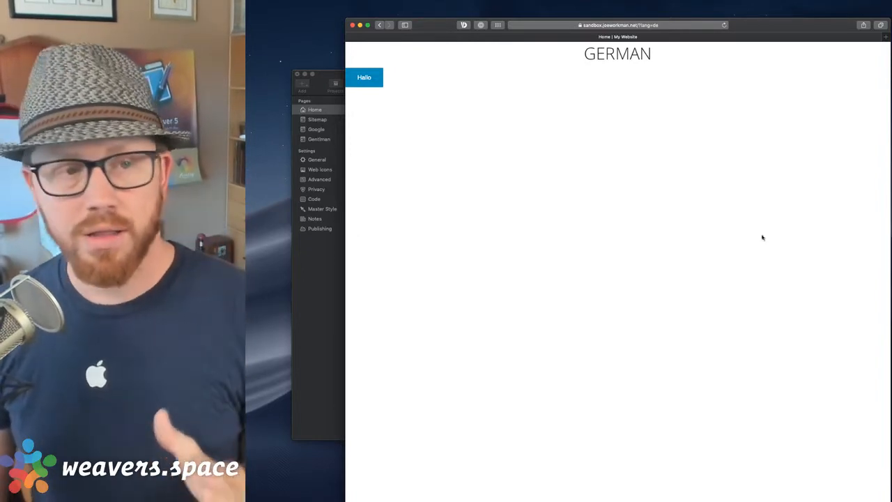
left_click(331, 272)
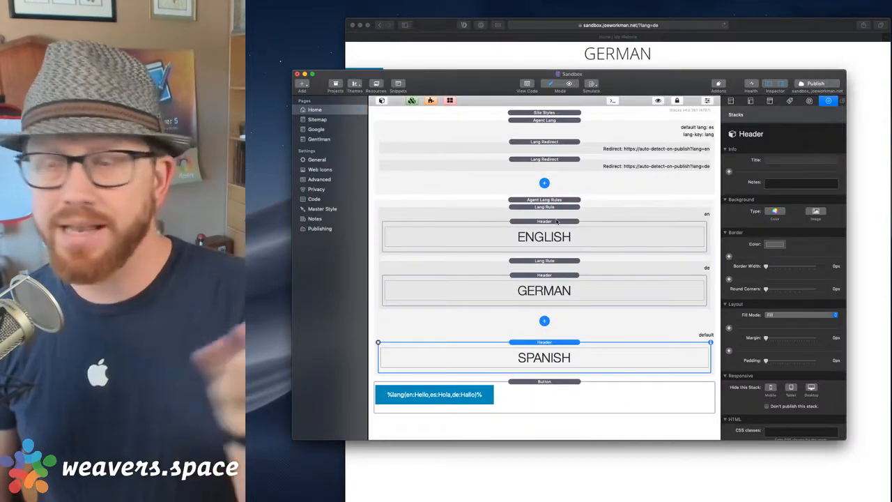
left_click(558, 131)
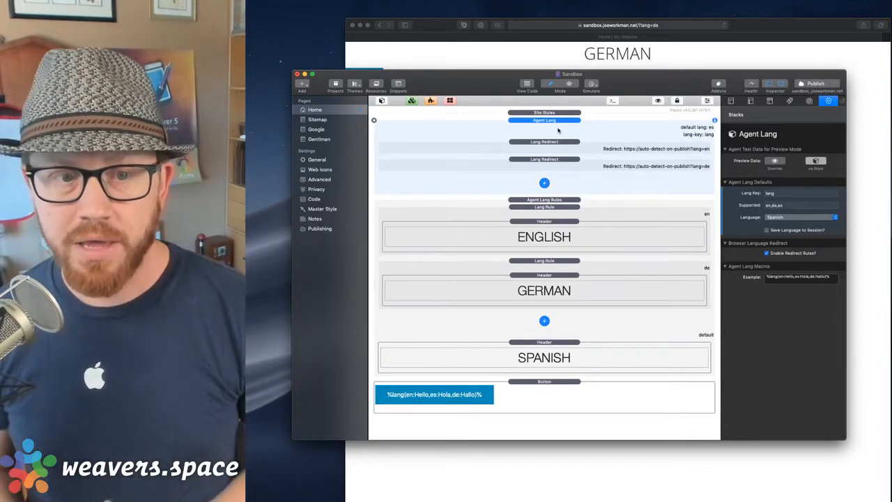
left_click(568, 143)
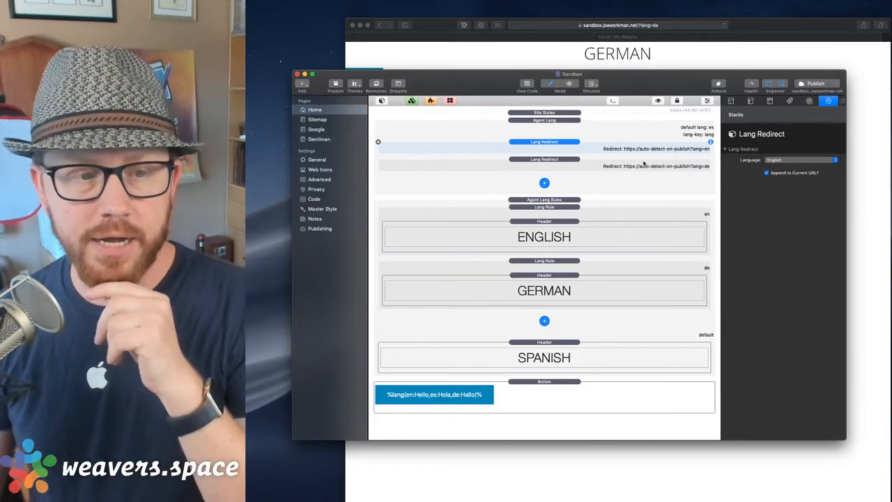
left_click(578, 200)
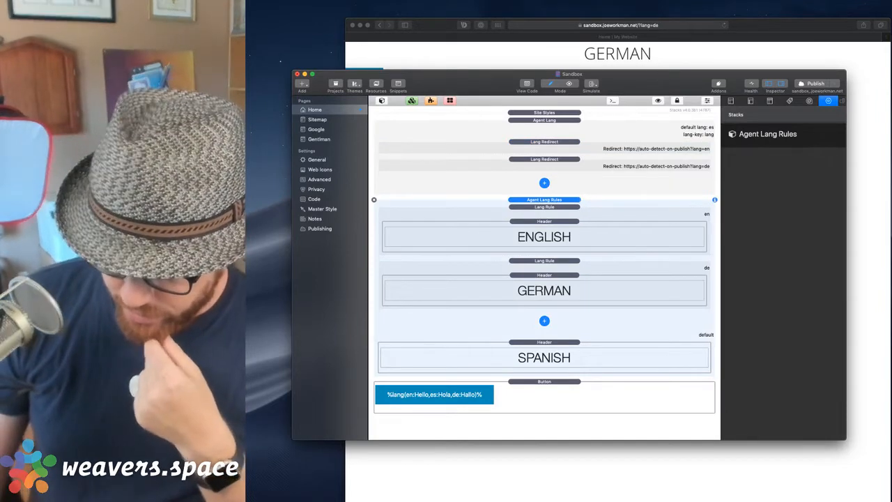
key("super+Tab")
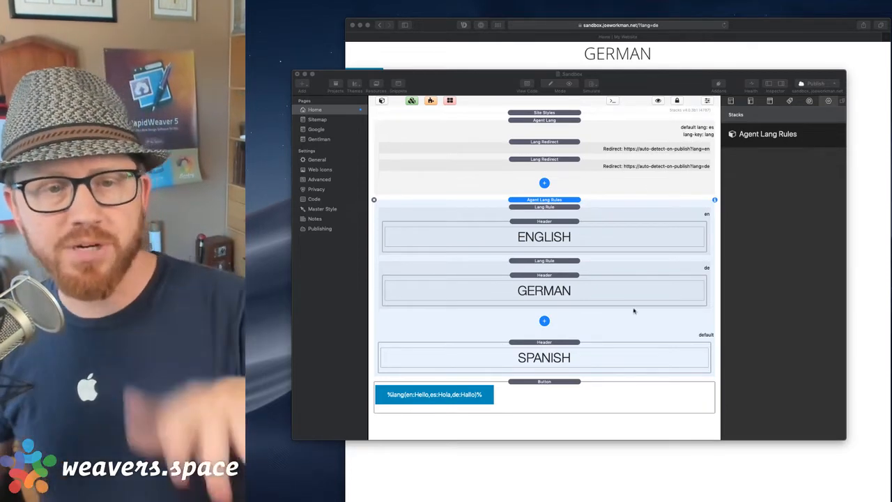
left_click(580, 131)
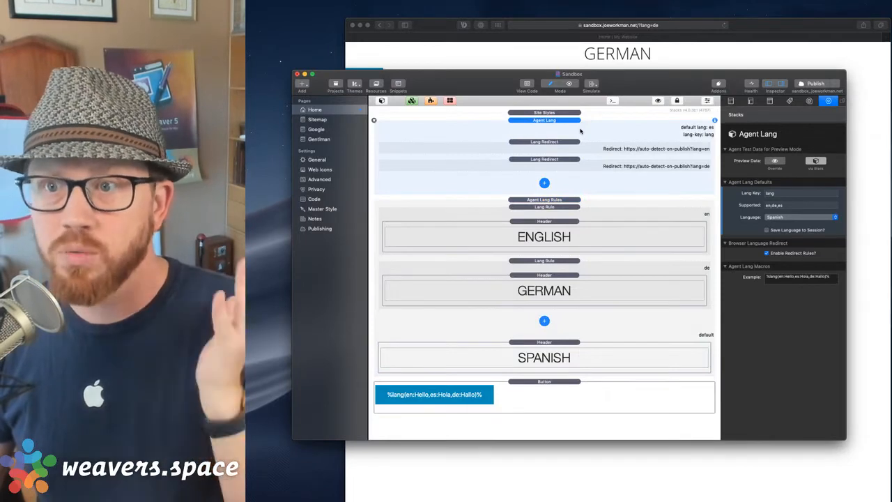
left_click(576, 201)
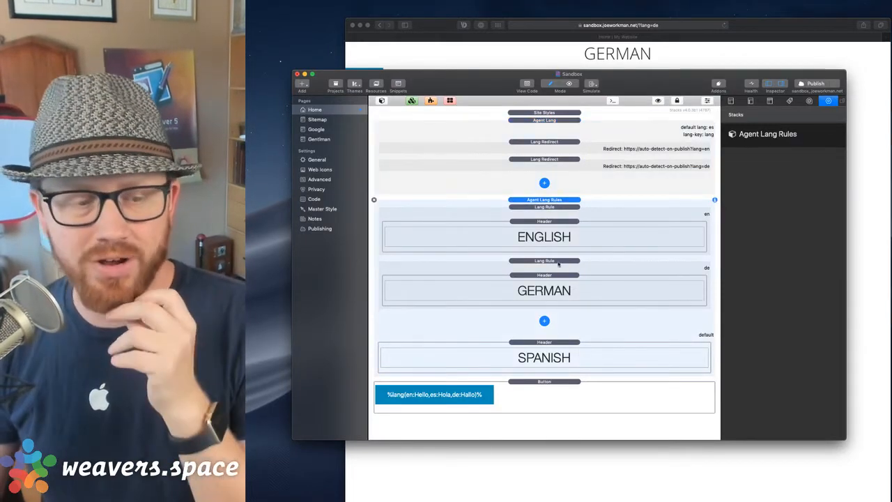
left_click(545, 388)
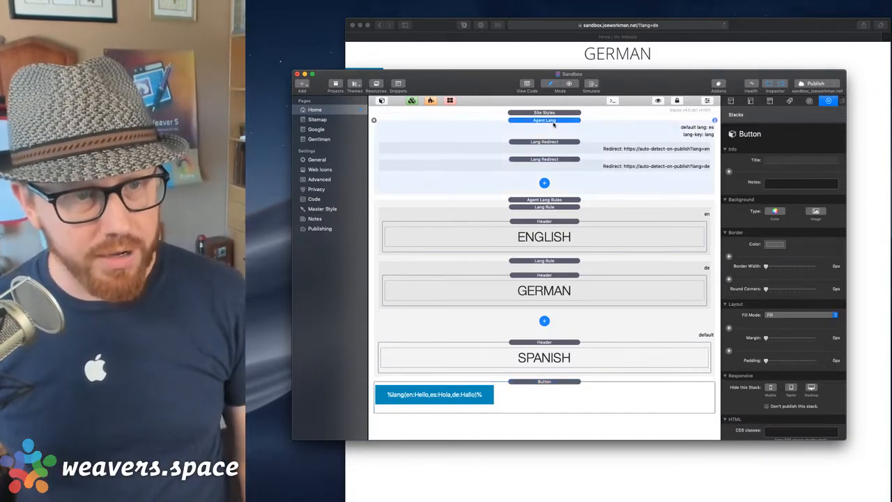
Copy the Agent Lang example macro %lang(en:Hello,es:Hola,de:Hallo)% and switch to the blank Untitled-2 editor.
left_click(554, 123)
triple_click(798, 276)
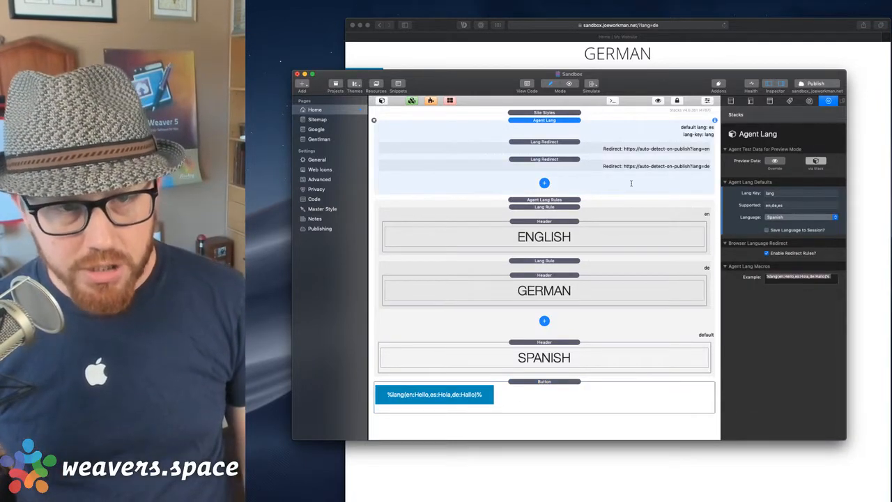
triple_click(792, 280)
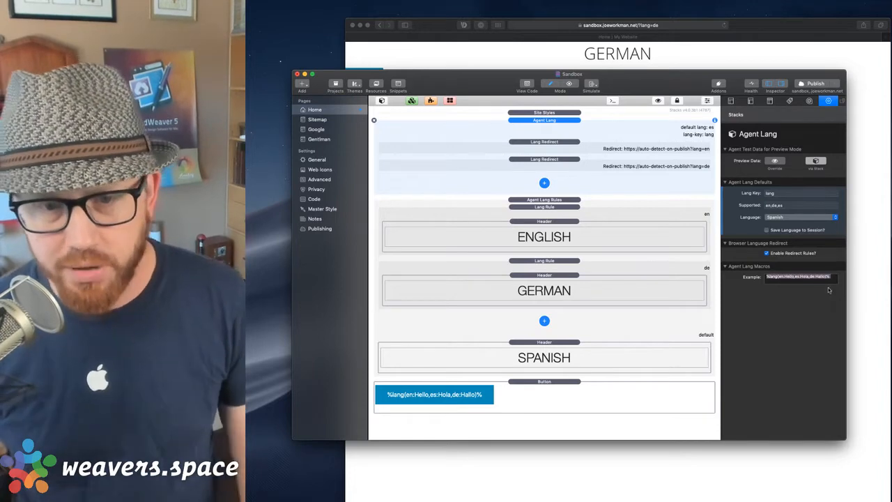
triple_click(832, 281)
left_click(781, 284)
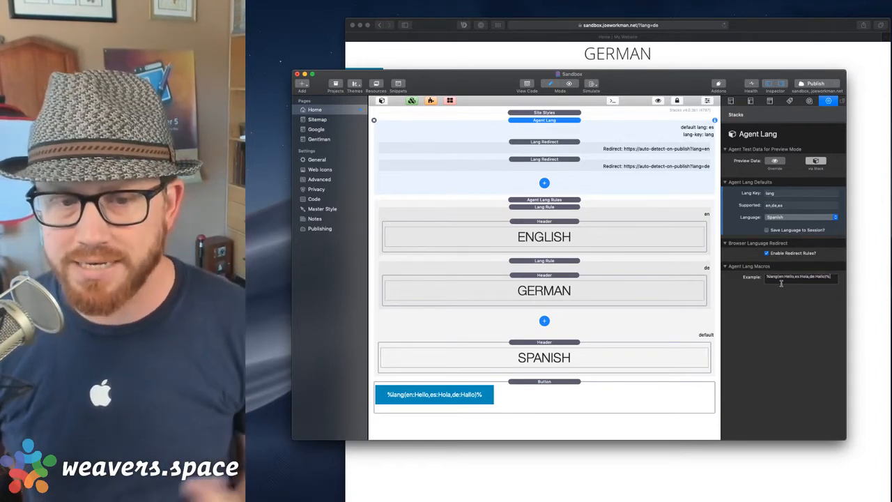
triple_click(781, 279)
key("super+c")
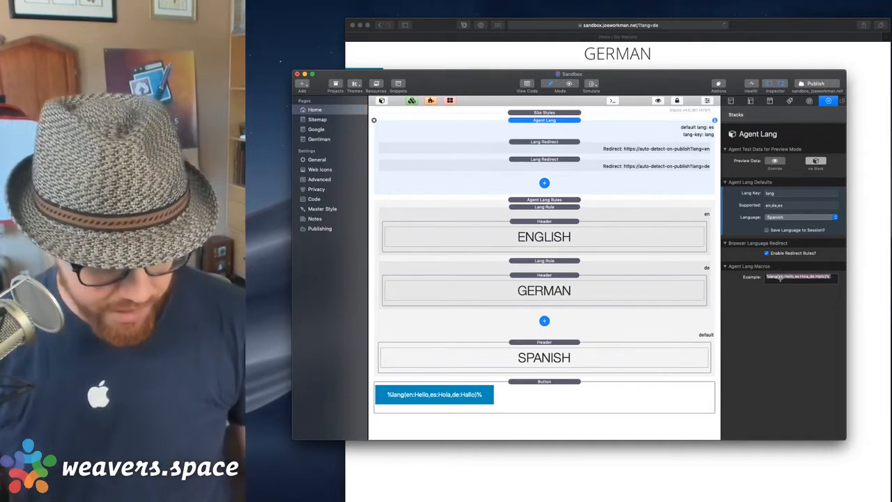
key("super+Tab")
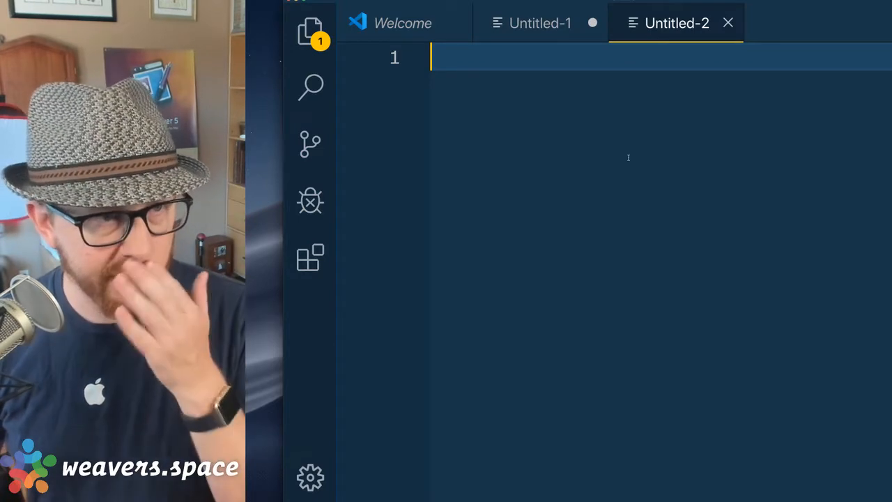
Paste the full macro, then write an empty %lang()% macro on a line above it.
key("super+v")
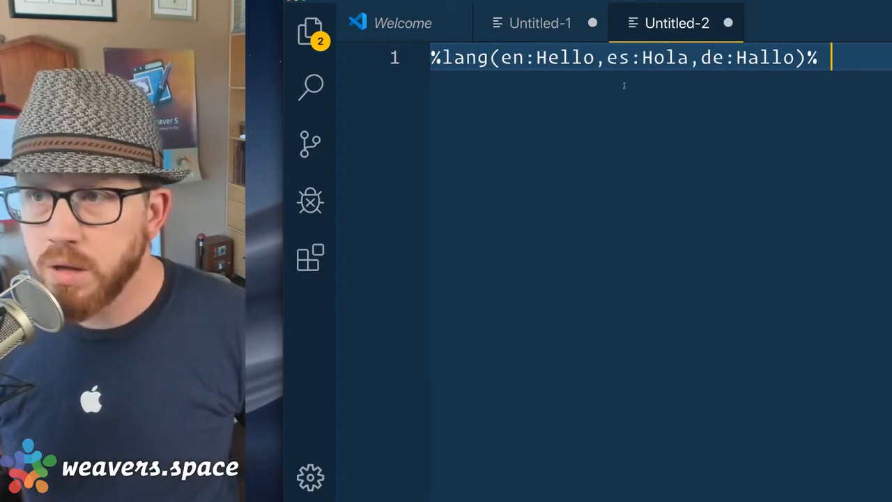
key("super+Left")
key("Return")
key("Return")
key("Return")
key("Return")
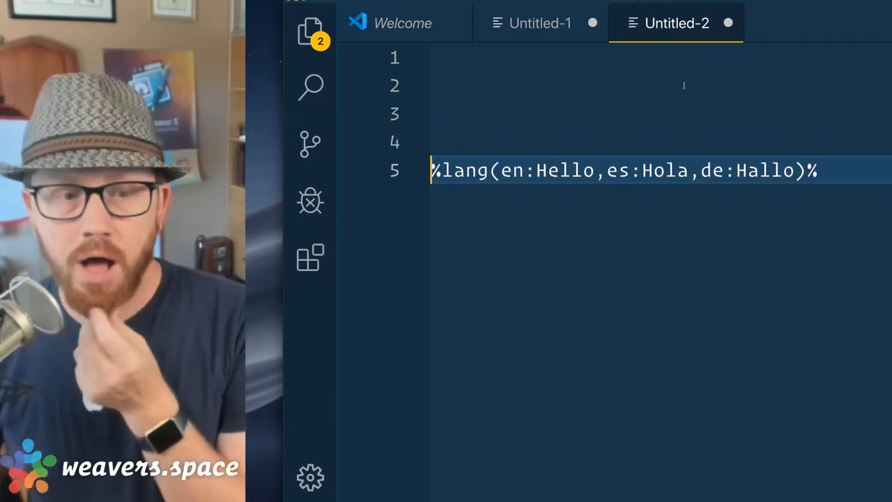
key("Up")
key("Up")
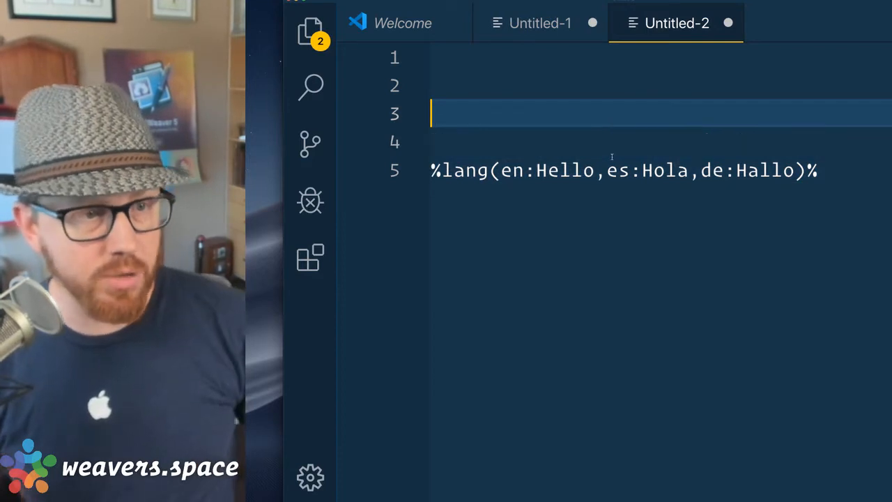
type("%")
type("lnag")
key("BackSpace")
key("BackSpace")
key("BackSpace")
type("ang")
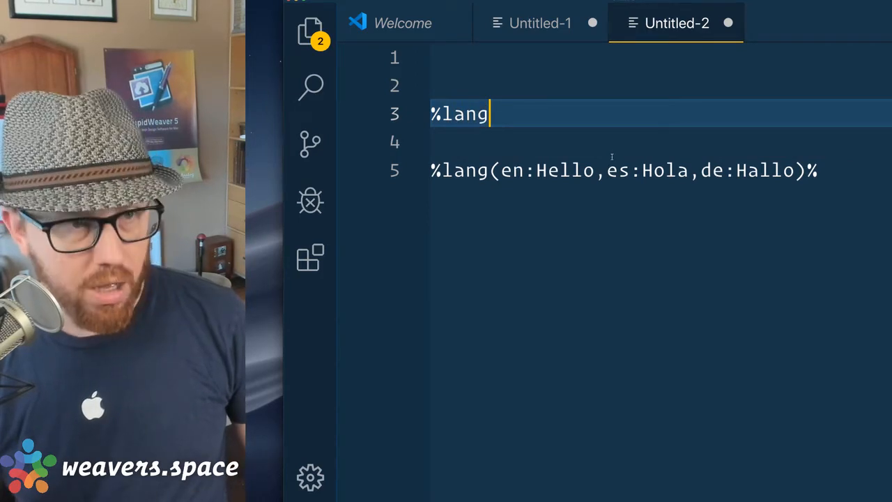
type("()%")
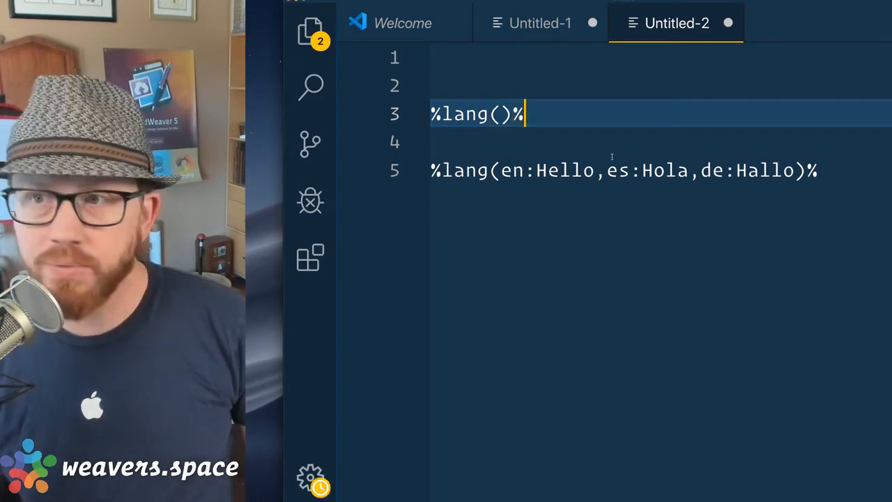
key("super+shift+Left")
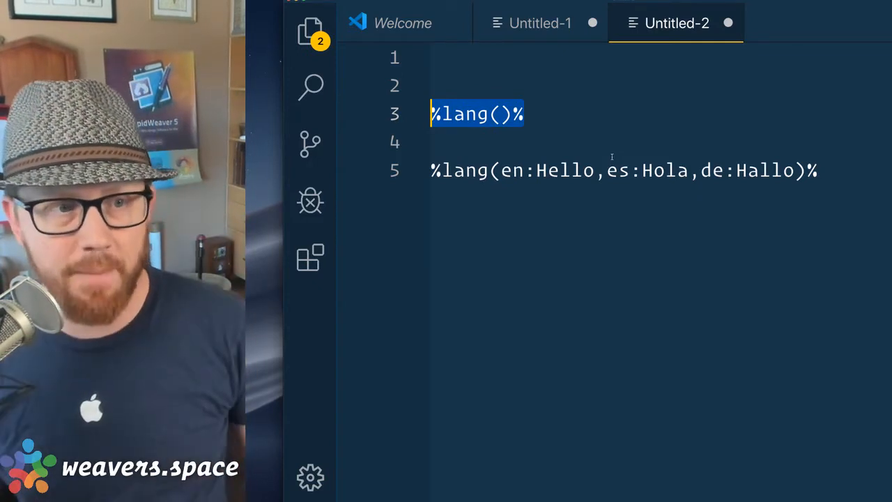
left_click(628, 144)
left_click(501, 117)
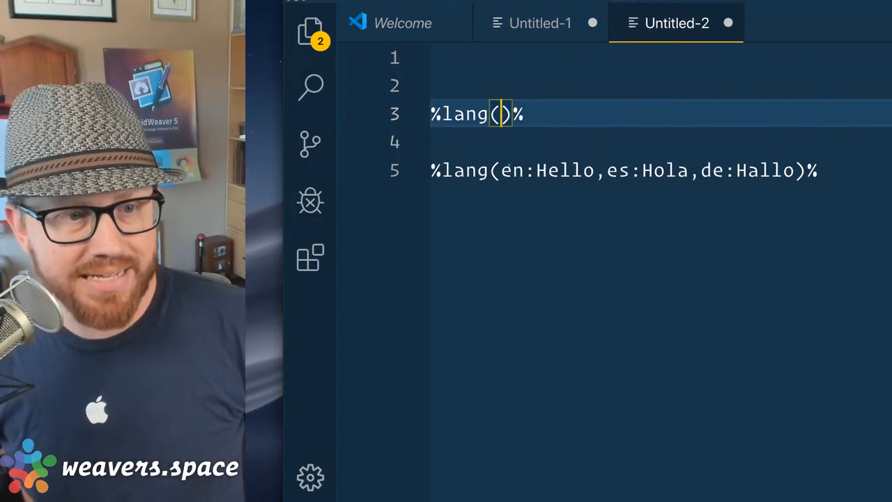
Put the bare pairs en:Hello,es:Hola,de:Hallo on their own line above the full macro.
left_click_drag(502, 173, 797, 172)
key("super+c")
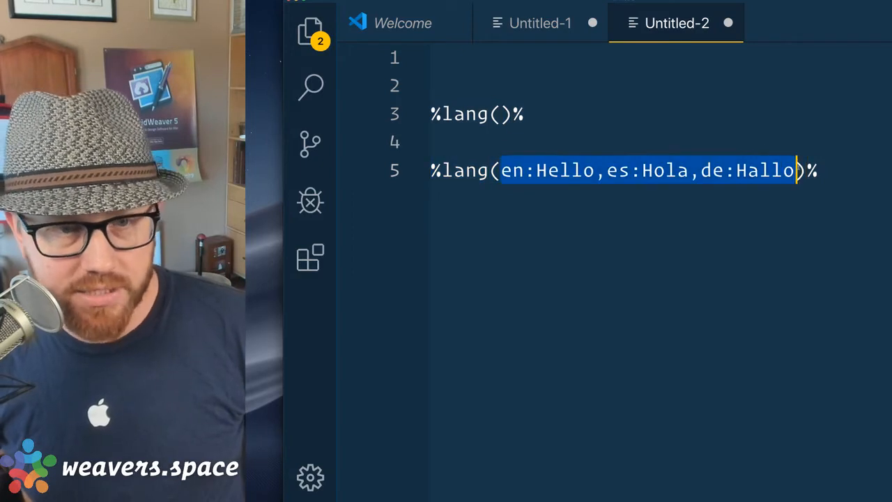
key("Up")
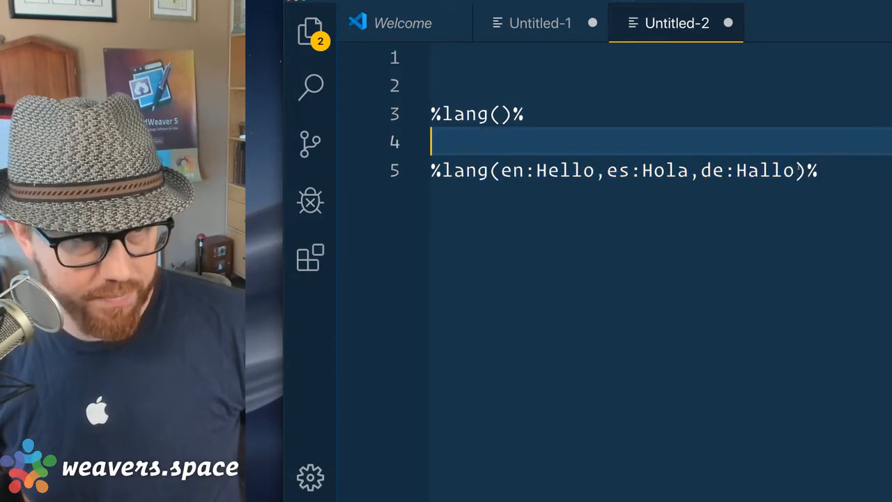
key("Return")
key("Up")
key("super+v")
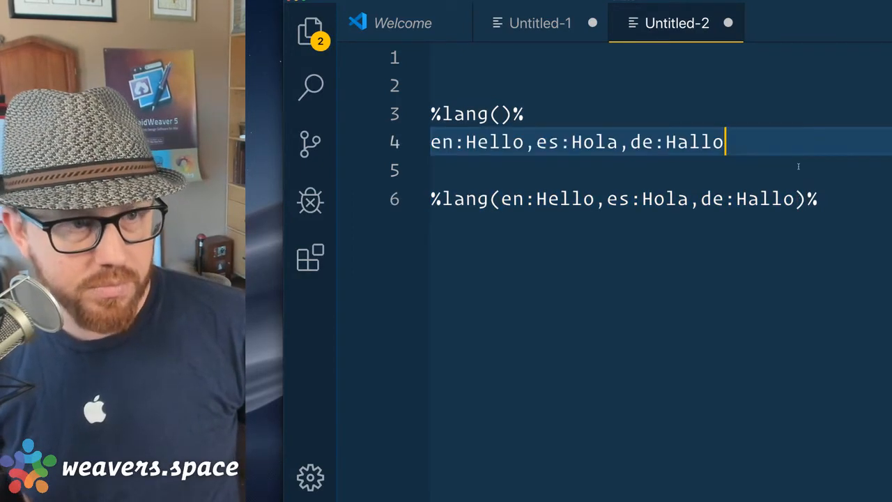
key("super+Left")
Select the en code, colon separator and Hello value in turn.
key("Right")
key("Right")
key("Left")
key("Left")
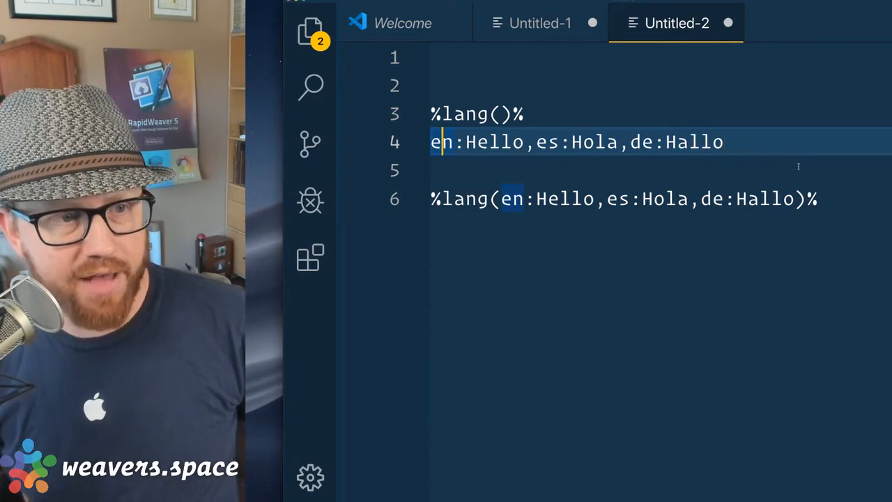
key("shift+Right")
key("shift+Right")
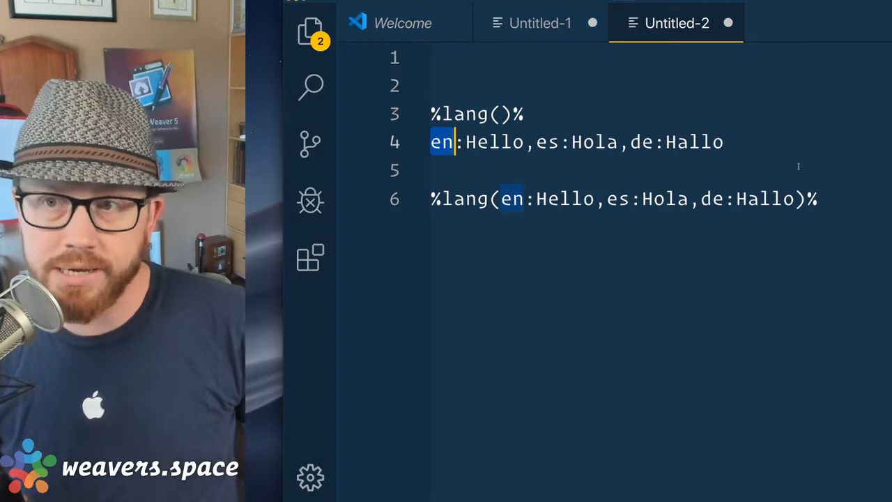
key("Right")
key("shift+Right")
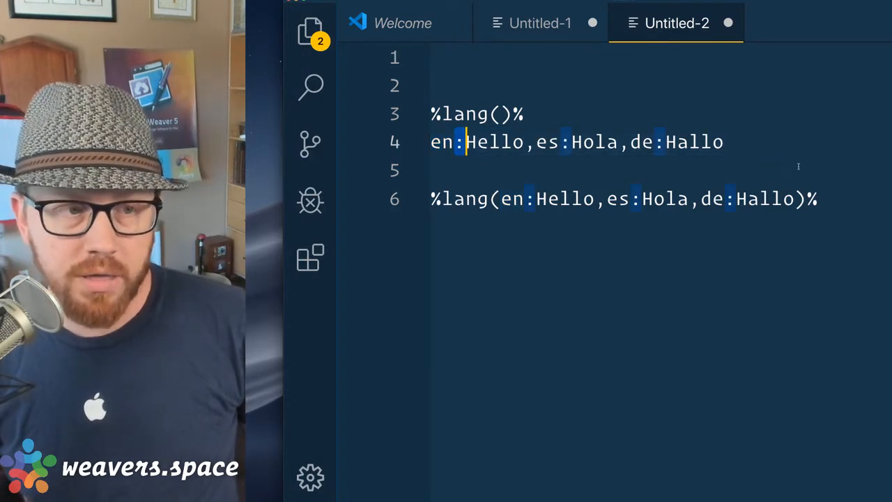
key("Right")
key("shift+Right")
key("shift+Right")
key("shift+Right")
key("shift+Right")
key("shift+Right")
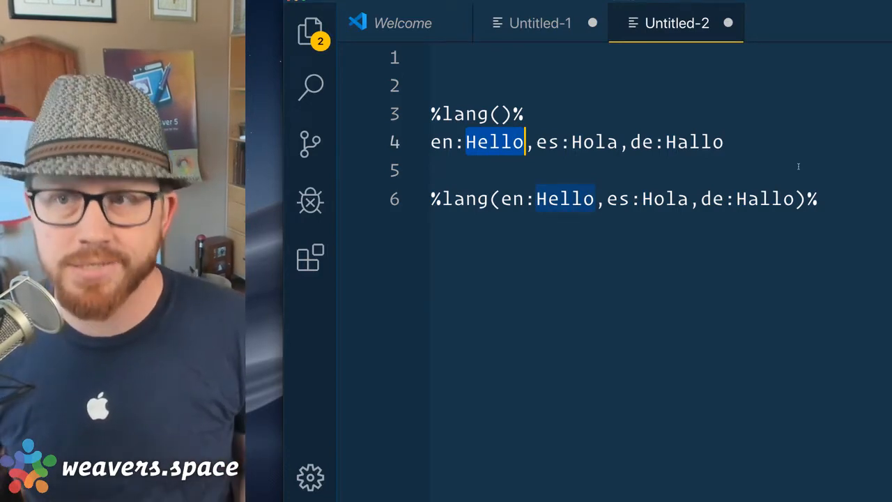
Select the es code, the Hola value and the de:Hallo pair, then the word Hello in the macro.
key("Right")
key("Right")
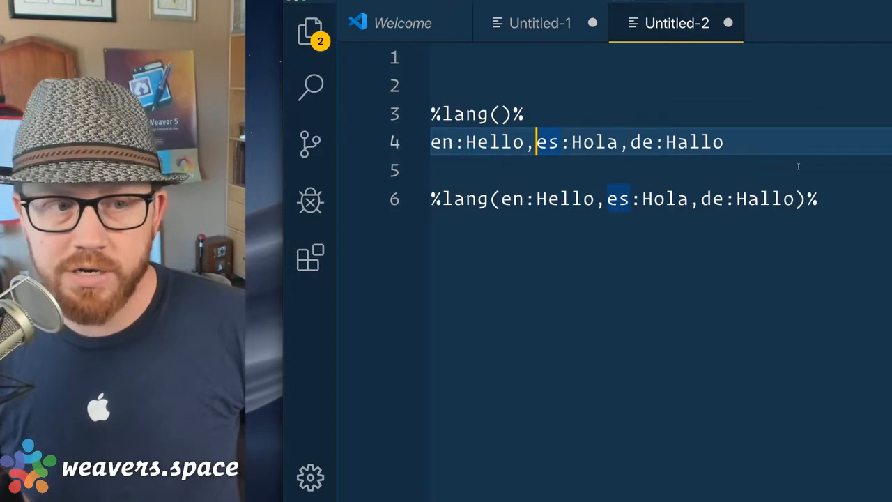
key("shift+Right")
key("shift+Right")
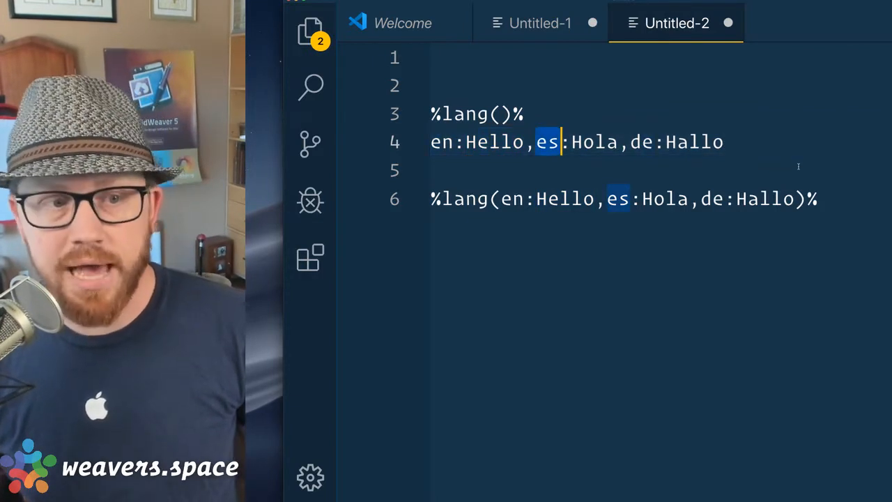
key("Right")
key("Right")
key("Right")
key("Left")
key("shift+Right")
key("shift+Right")
key("shift+Right")
key("shift+Right")
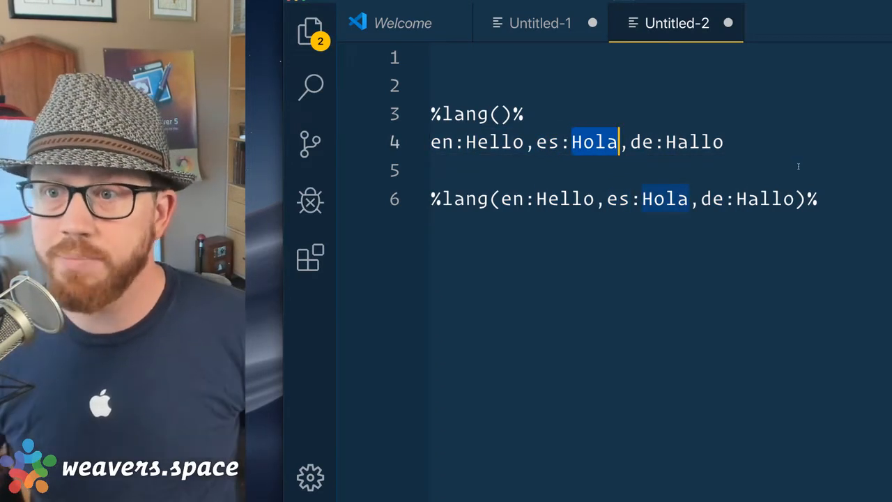
key("Right")
key("Right")
key("shift+Right")
key("shift+Right")
key("shift+Right")
key("shift+Right")
key("shift+Right")
key("shift+Right")
key("shift+Right")
key("shift+Right")
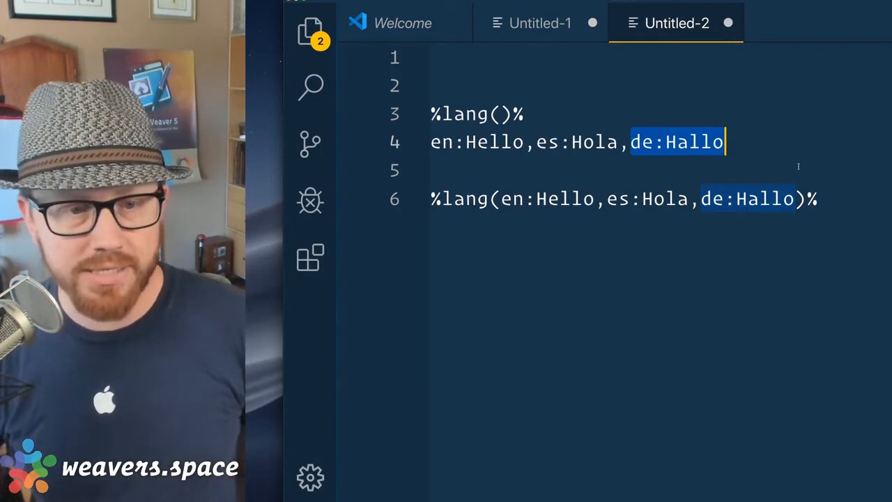
double_click(566, 199)
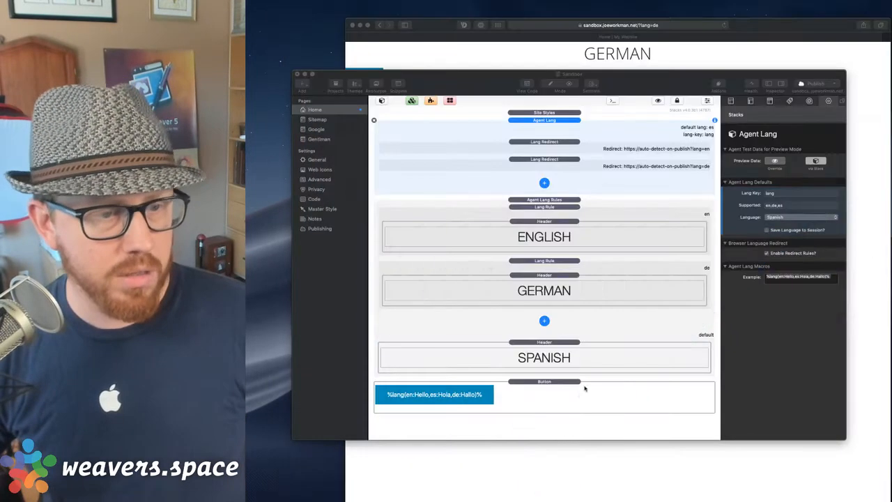
Set the language button's alignment to Center and its size to Large.
left_click(544, 406)
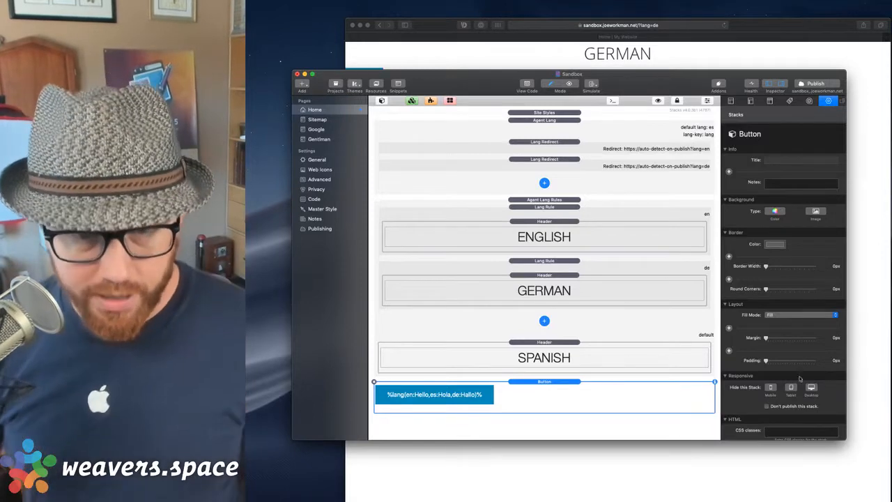
scroll(788, 360, "down", 5)
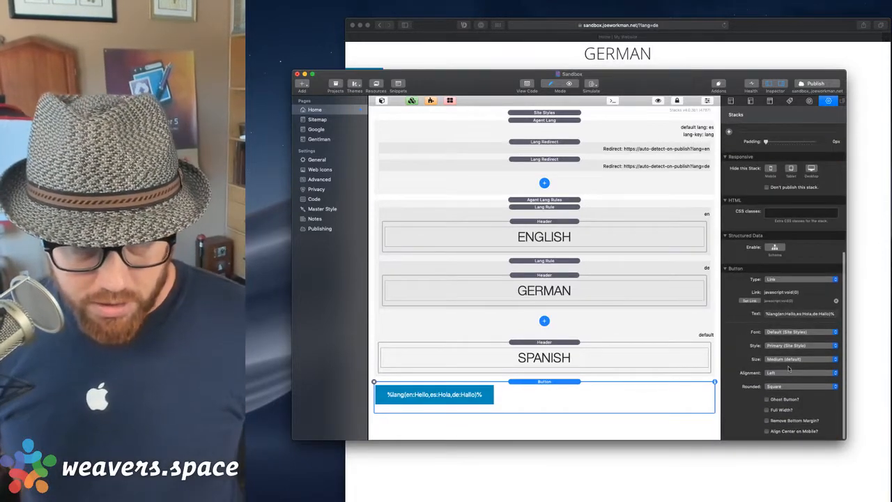
left_click(788, 373)
left_click(784, 379)
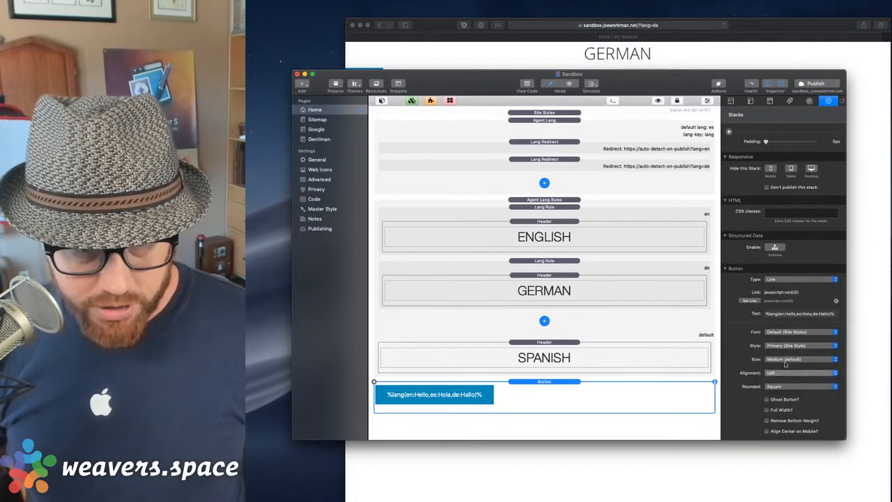
left_click(782, 361)
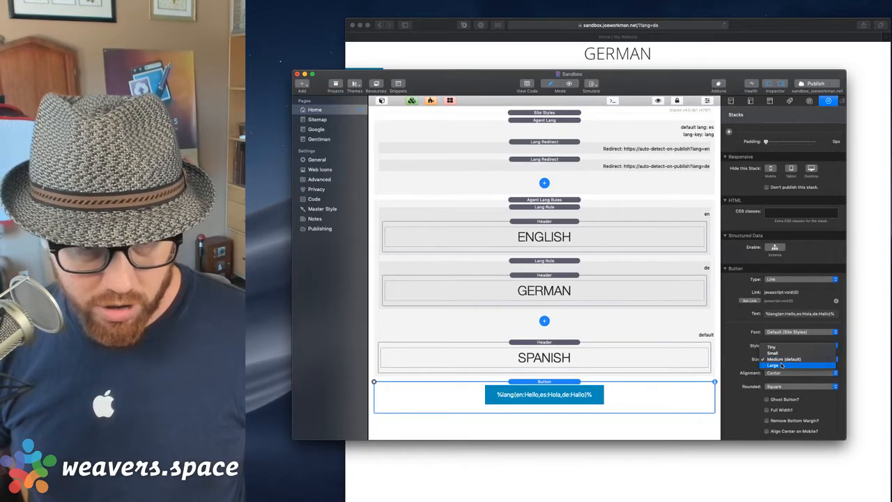
left_click(781, 363)
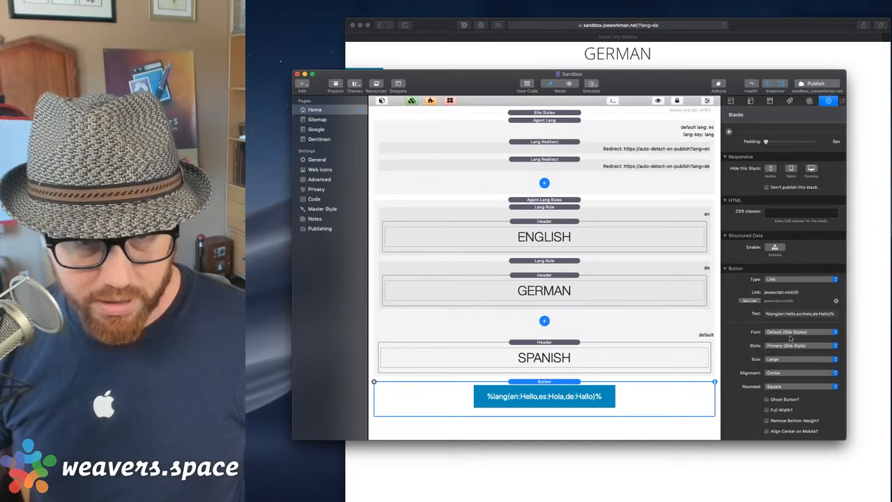
Publish the site and bring the live German page in Safari forward.
left_click(808, 82)
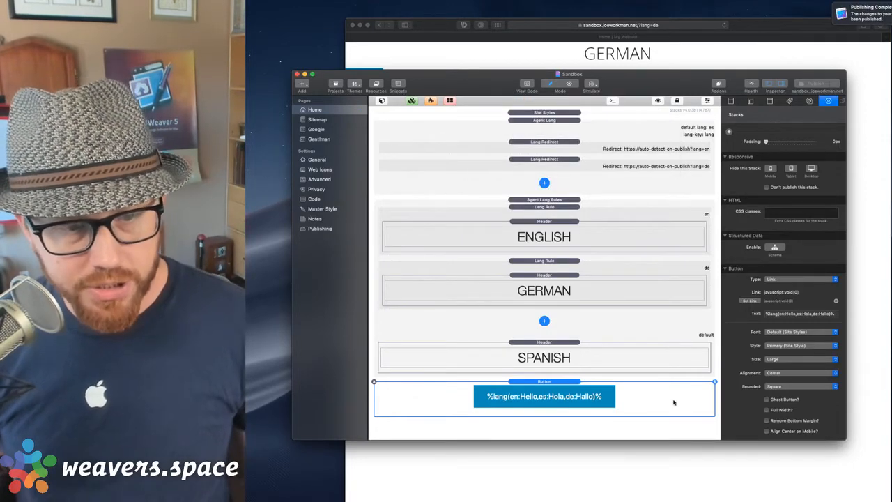
triple_click(768, 317)
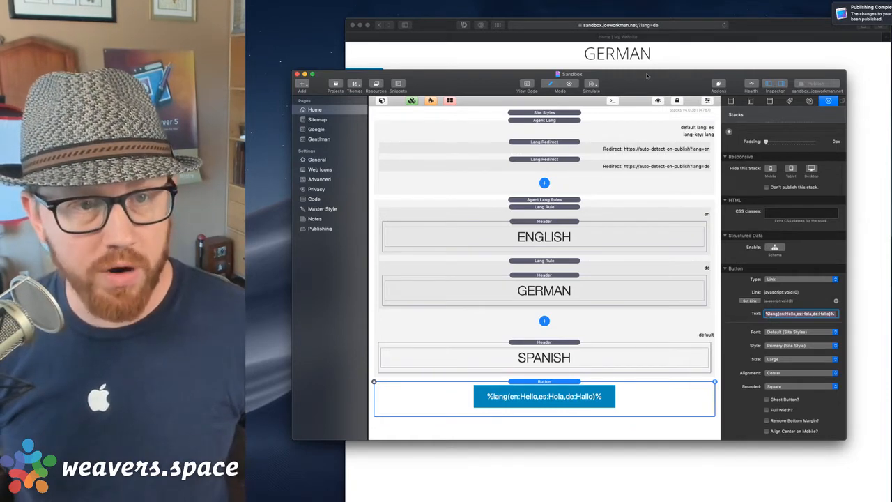
left_click(680, 51)
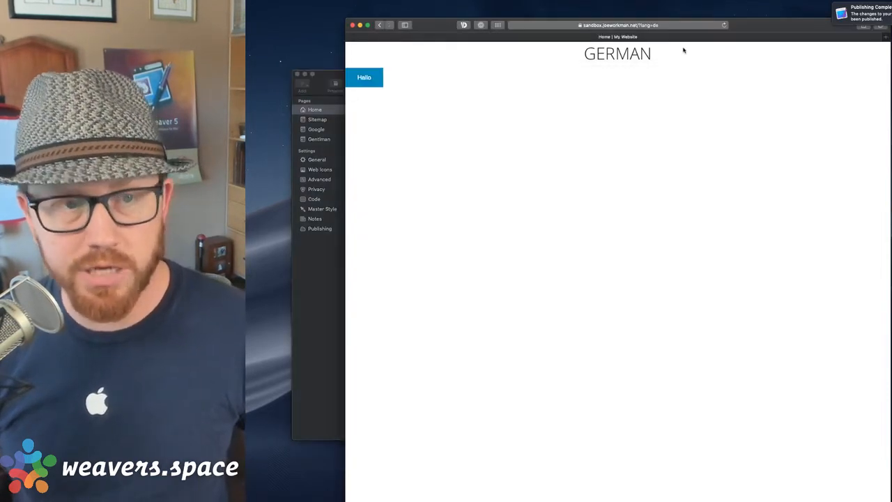
Reload the German page, then load ?lang=es to show SPANISH with a Hola button.
key("super+r")
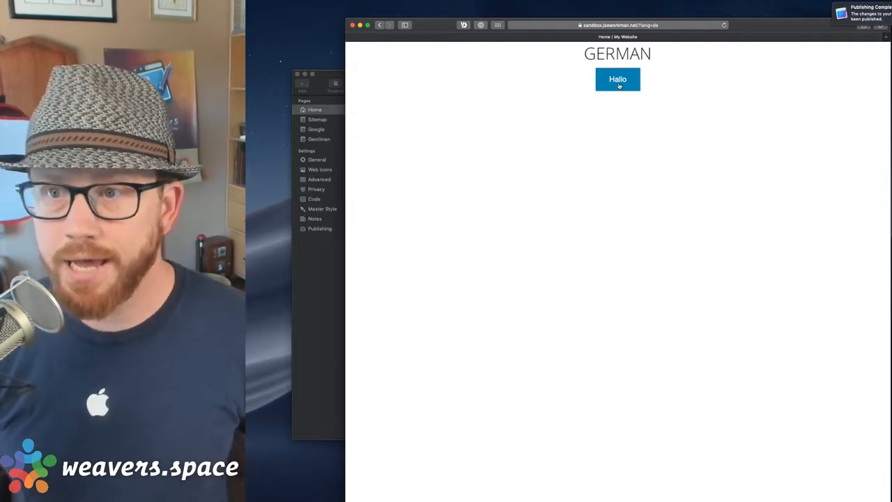
left_click(660, 26)
left_click(658, 27)
key("BackSpace")
key("BackSpace")
type("es")
key("Return")
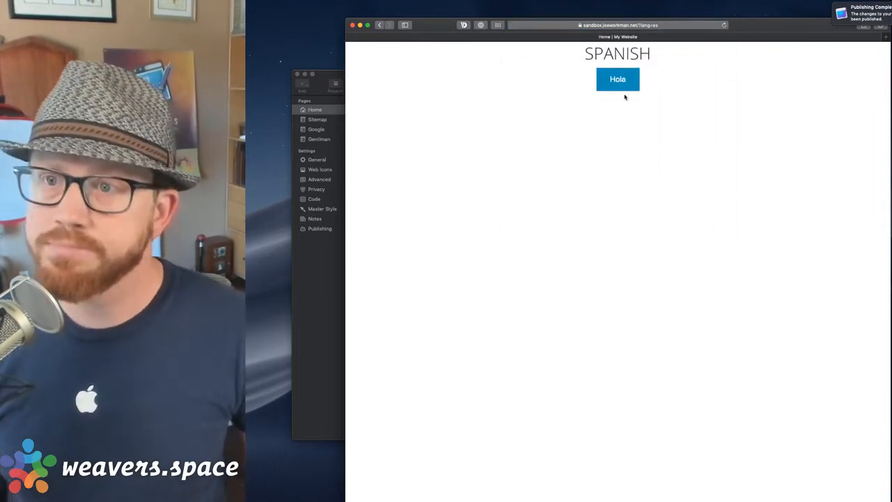
Change the address to ?lang=en to show ENGLISH with a Hello button.
left_click(666, 27)
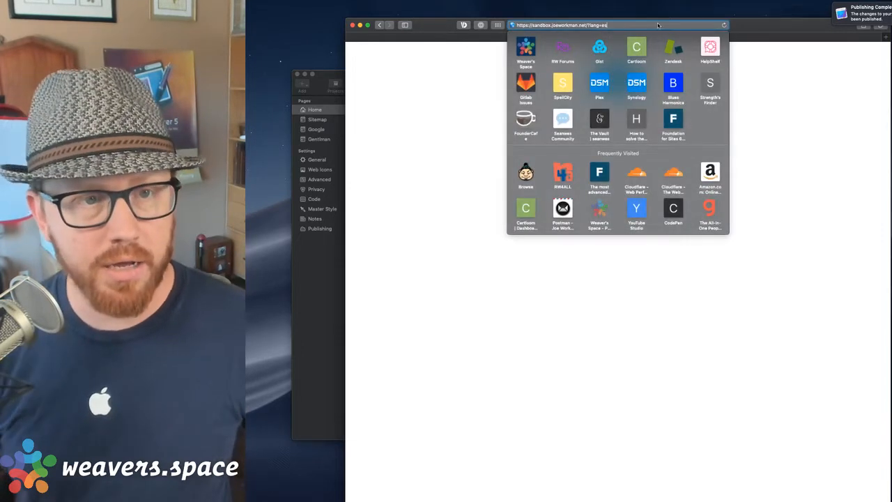
key("BackSpace")
type("n")
key("Return")
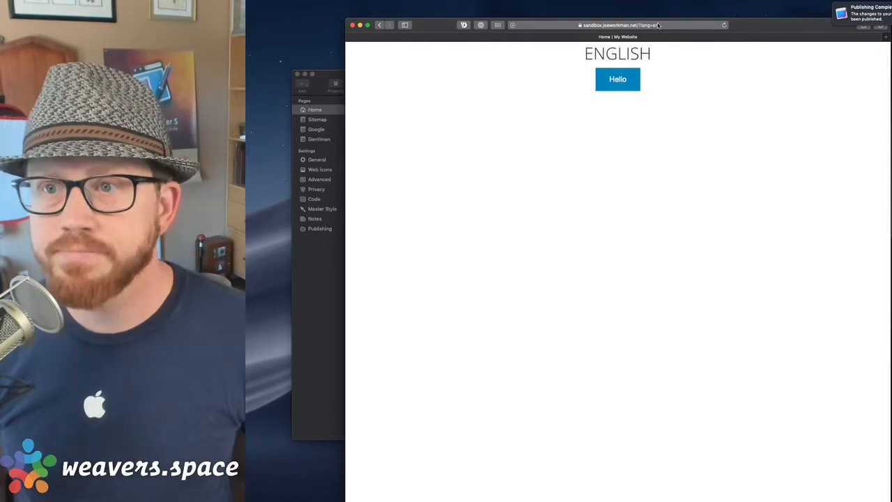
Load unsupported ?lang=ar to confirm it falls back to SPANISH/Hola, then return to RapidWeaver.
left_click(665, 26)
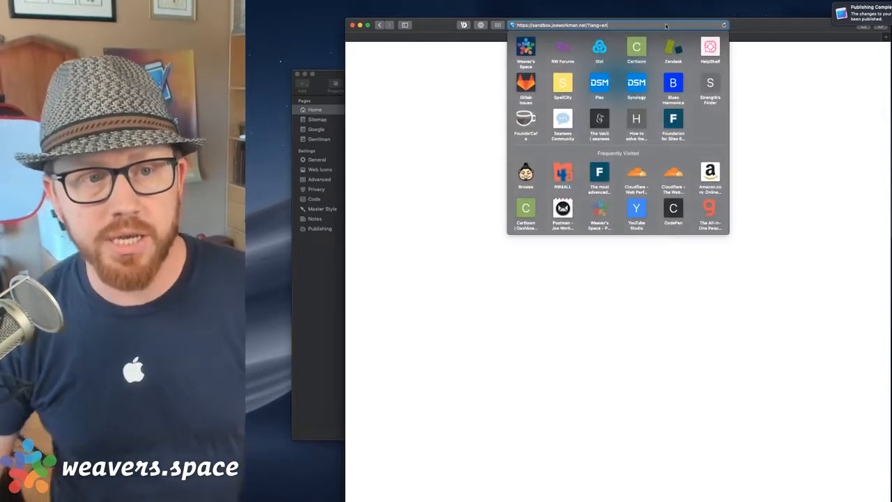
key("BackSpace")
key("BackSpace")
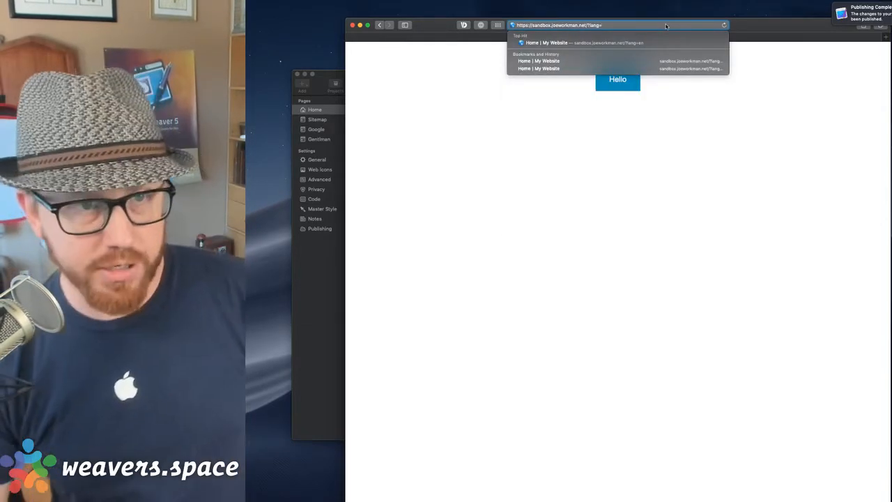
type(";kjsa;dlkfj;asld")
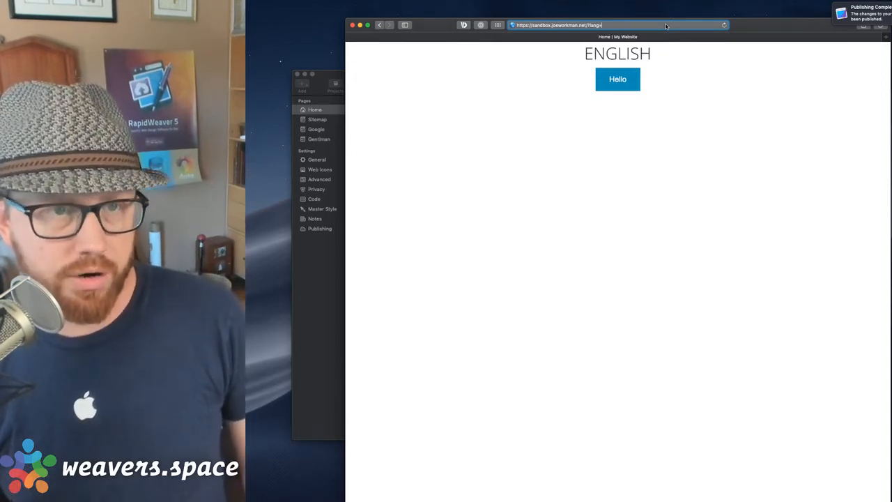
type("ar")
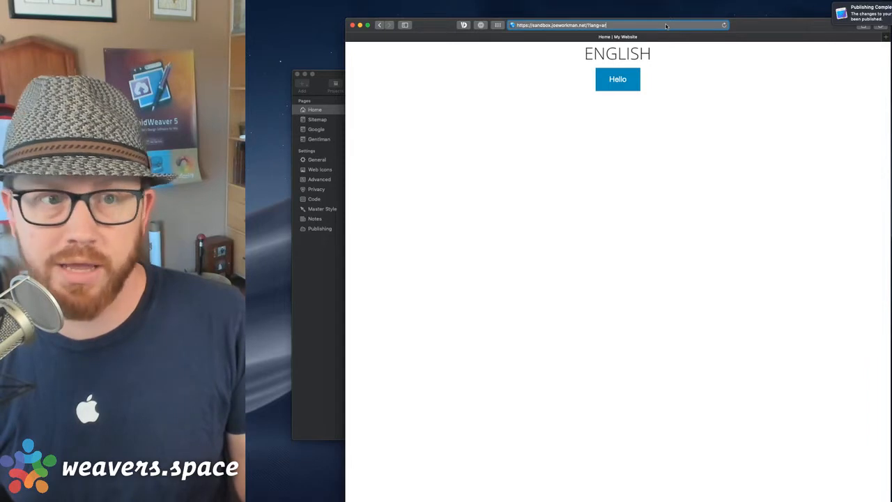
key("Return")
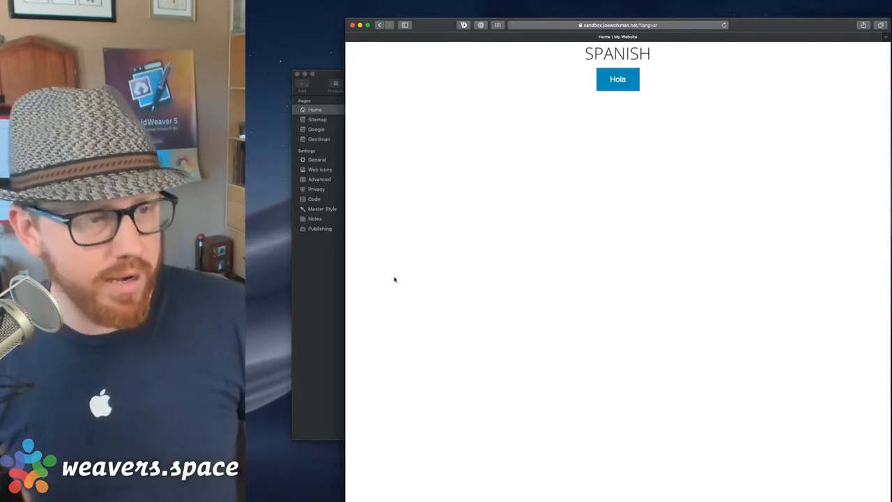
left_click(341, 274)
Add a Foundation Top Bar stack above Agent Lang Rules and preview the page in Safari.
left_click(555, 113)
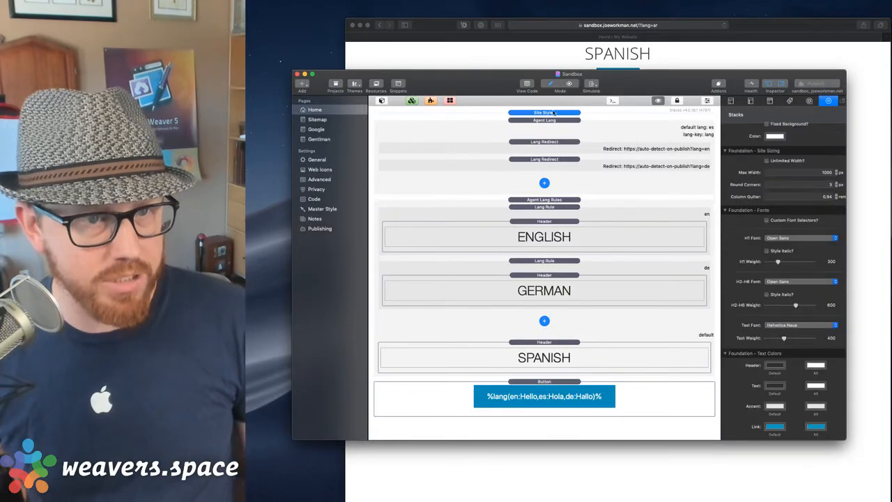
left_click(382, 101)
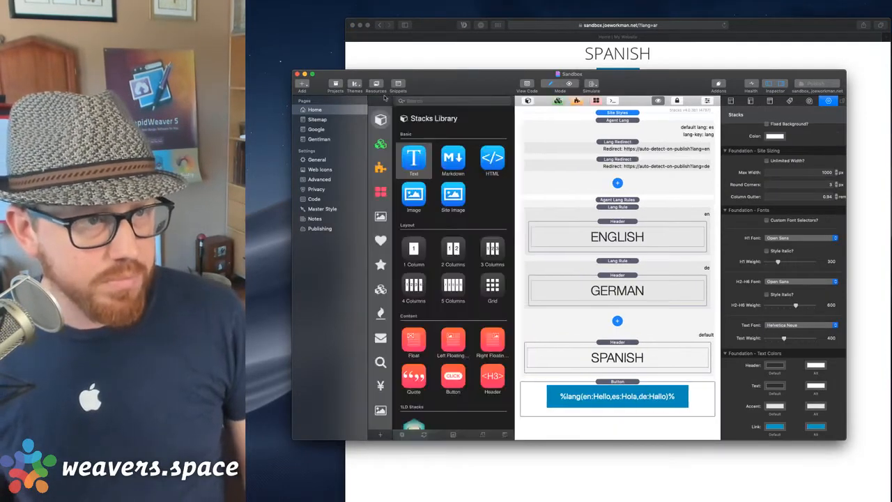
left_click(381, 289)
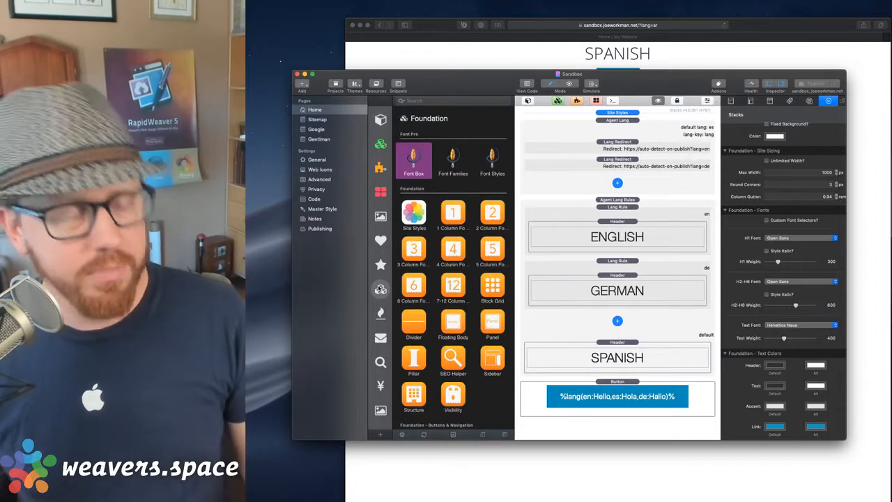
scroll(443, 379, "down", 5)
left_click(495, 307)
left_click_drag(495, 307, 638, 200)
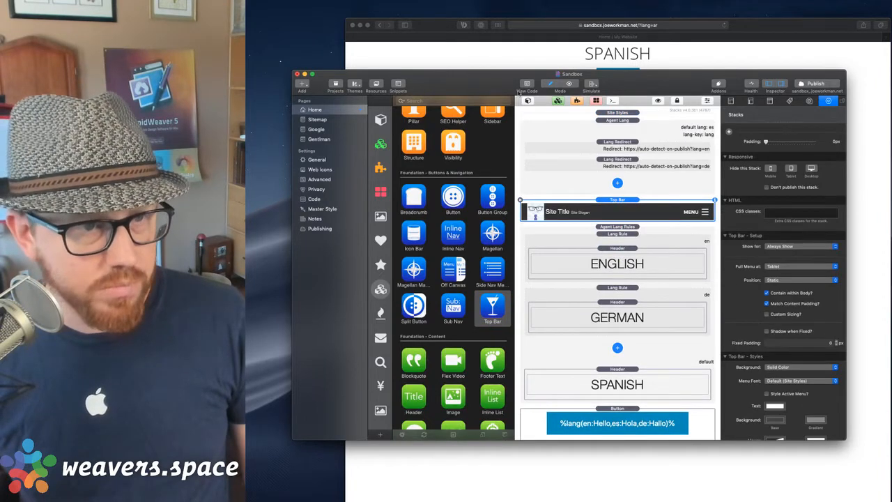
left_click(529, 101)
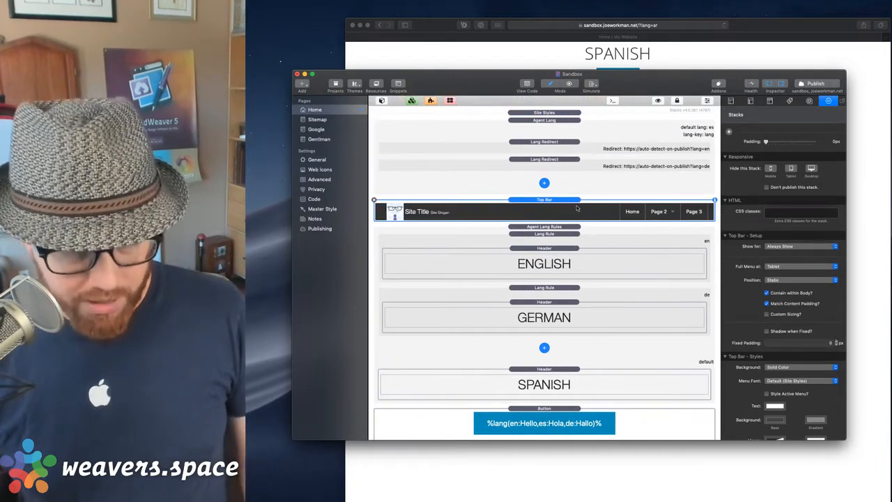
key("super+shift+r")
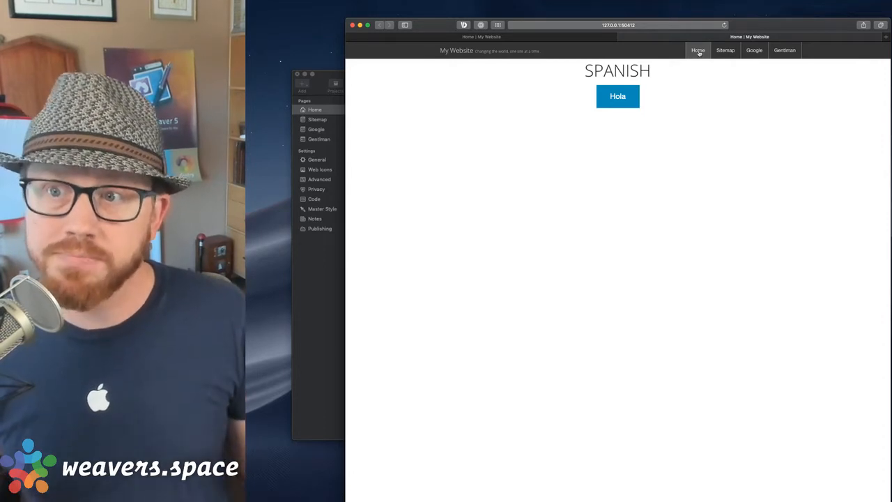
Bring the RapidWeaver editor back in front of the Safari preview.
left_click(328, 280)
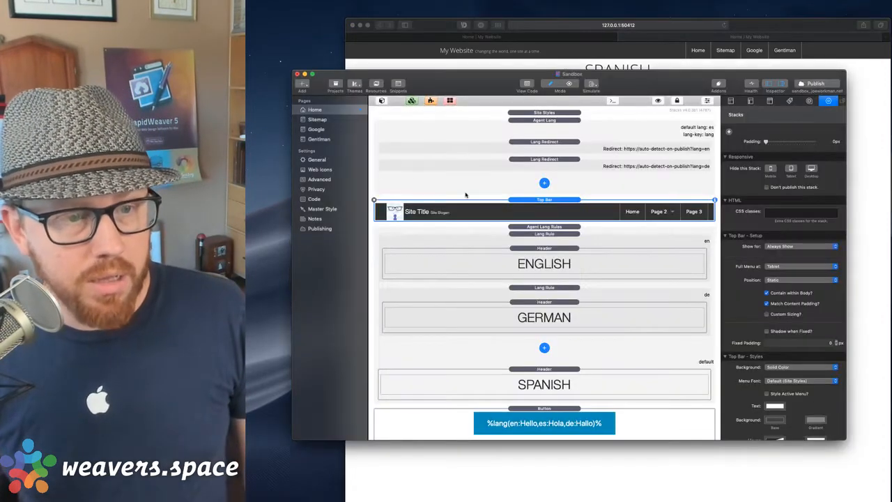
Rename the Home page to %lang(en:Hello,es:Hola,de:Hallo)% from clipboard history and preview it.
double_click(322, 112)
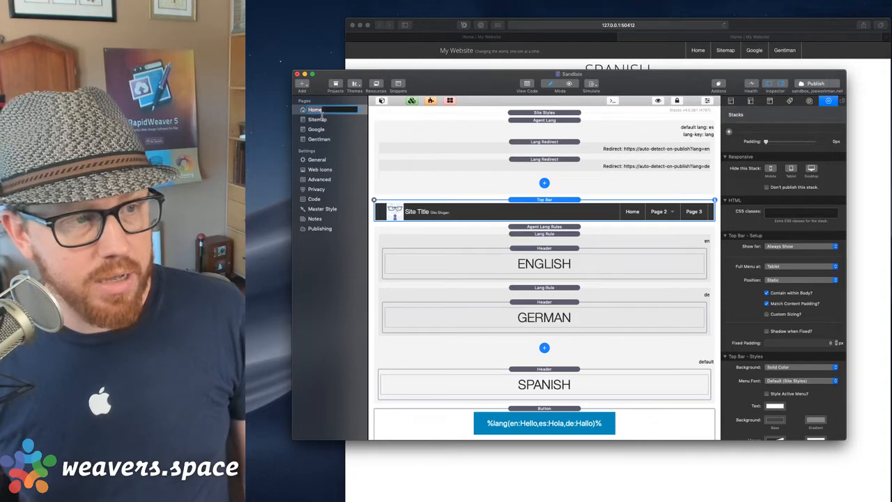
key("alt+super+c")
key("Down")
key("Down")
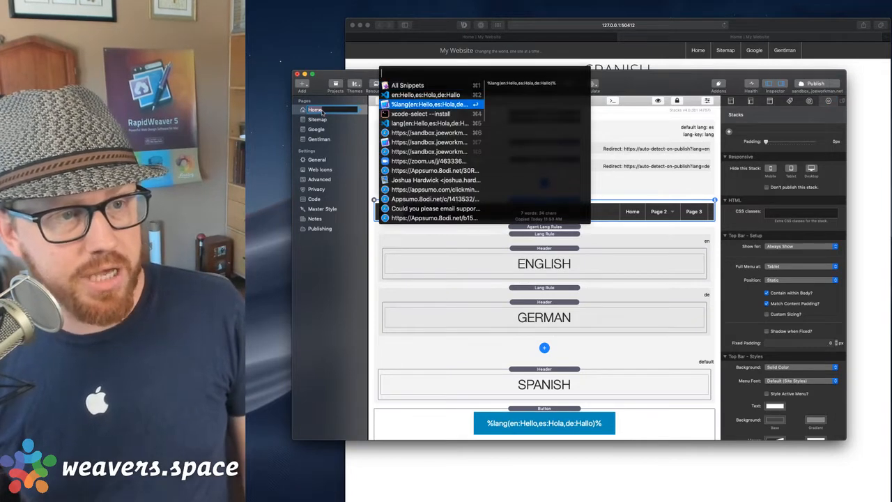
key("Return")
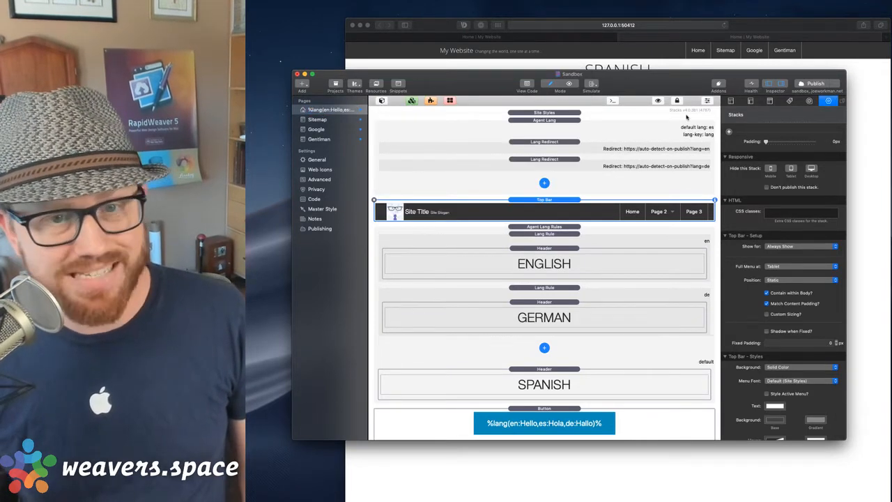
left_click(730, 102)
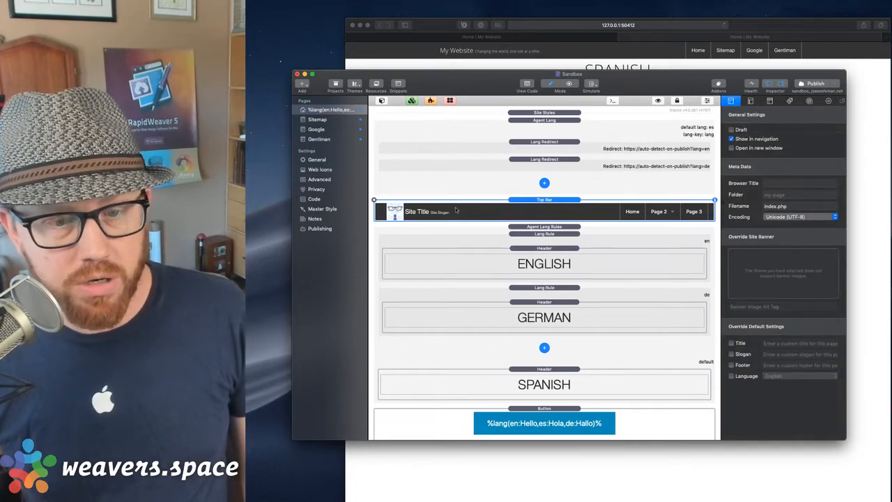
left_click(332, 112)
left_click_drag(368, 116, 418, 113)
left_click(392, 113)
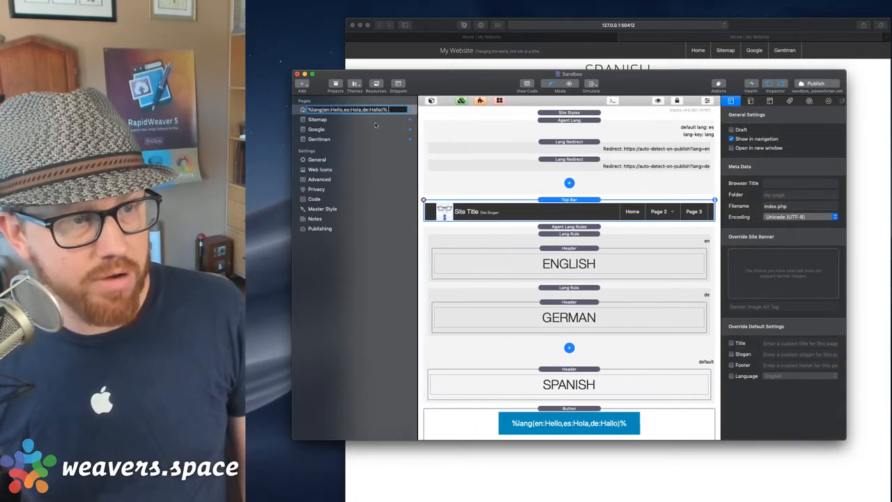
left_click(335, 129)
left_click(335, 110)
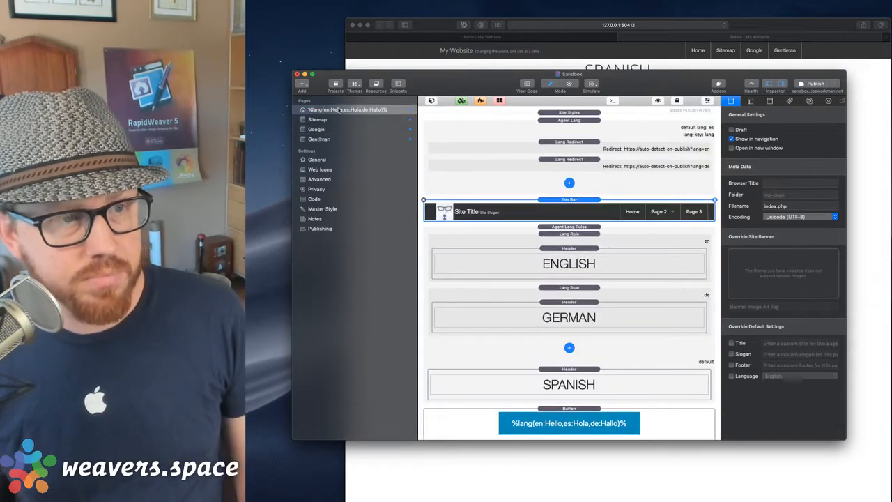
left_click(813, 84)
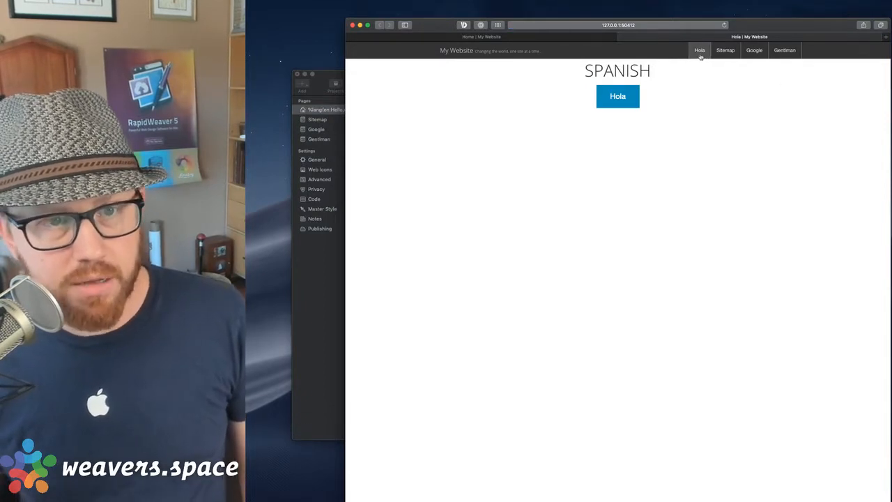
Republish the site from RapidWeaver and view the live ?lang=ar page showing Hola.
left_click(678, 26)
left_click(778, 109)
left_click(303, 328)
left_click(810, 82)
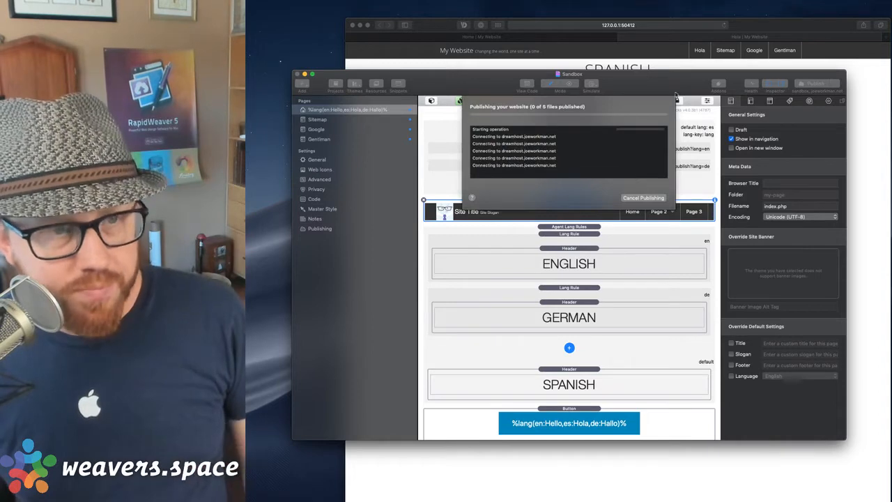
left_click(603, 162)
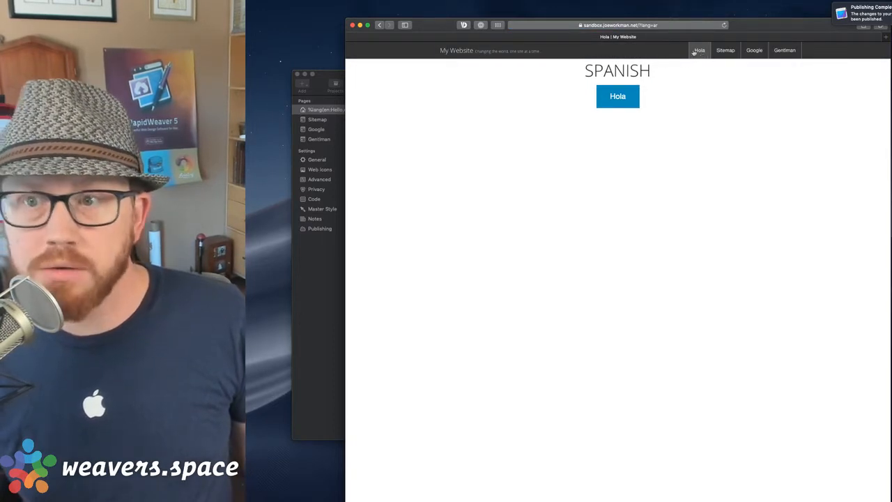
Load the live page with ?lang=en to see the English Hello version.
left_click(654, 25)
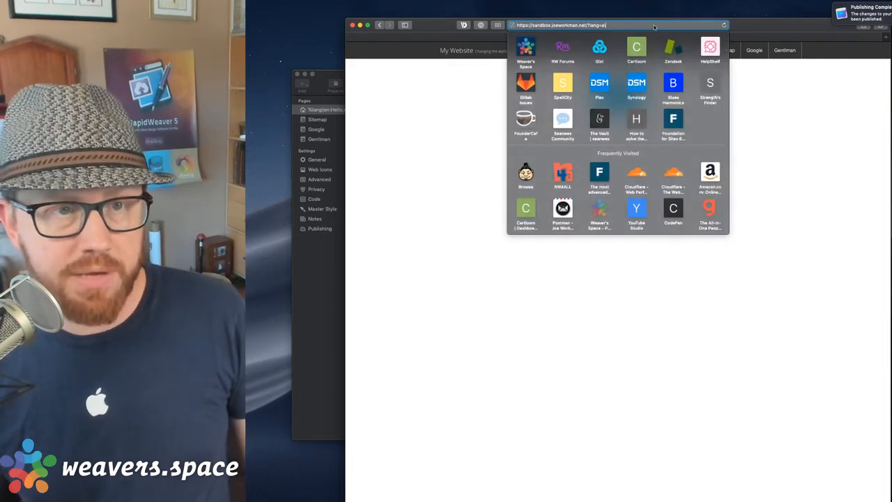
key("BackSpace")
key("BackSpace")
type("en")
key("Return")
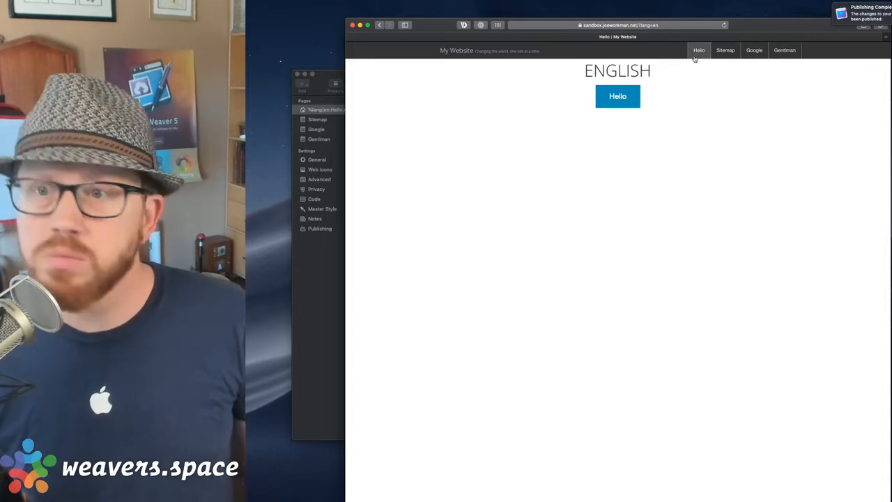
Load the ?lang=de version showing Hallo, then bring RapidWeaver back to the front.
left_click(685, 25)
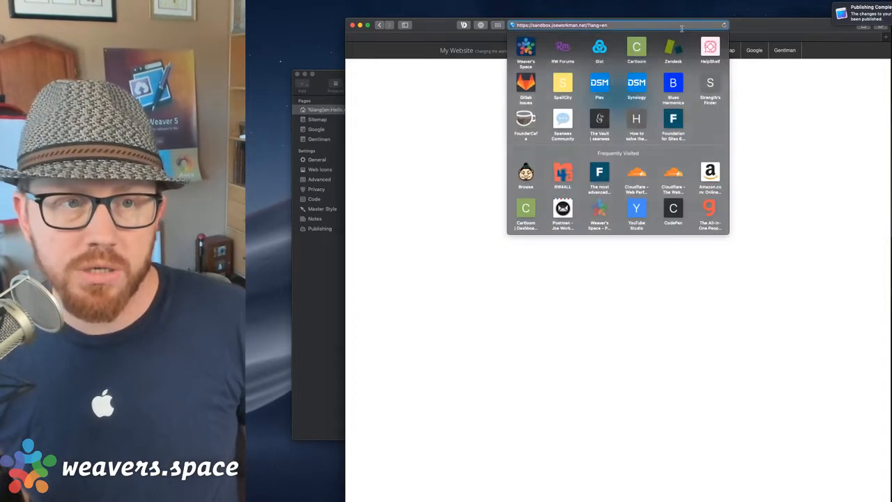
key("BackSpace")
key("BackSpace")
type("de")
key("Return")
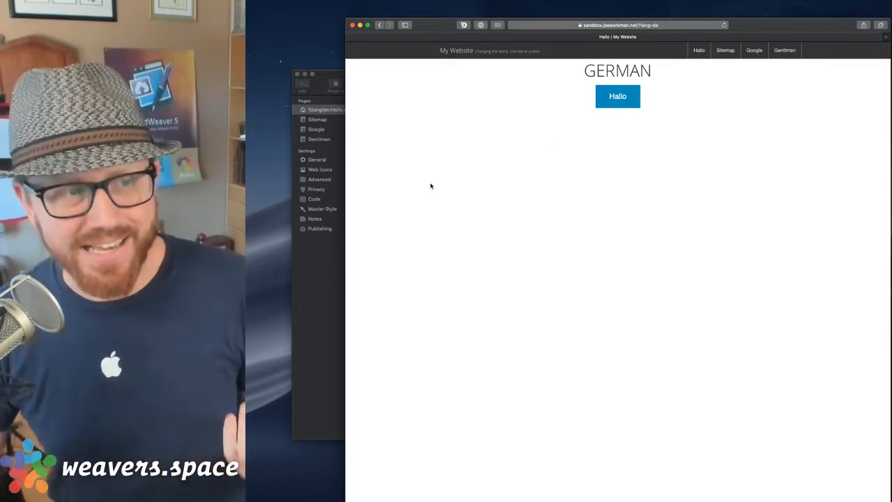
left_click(332, 258)
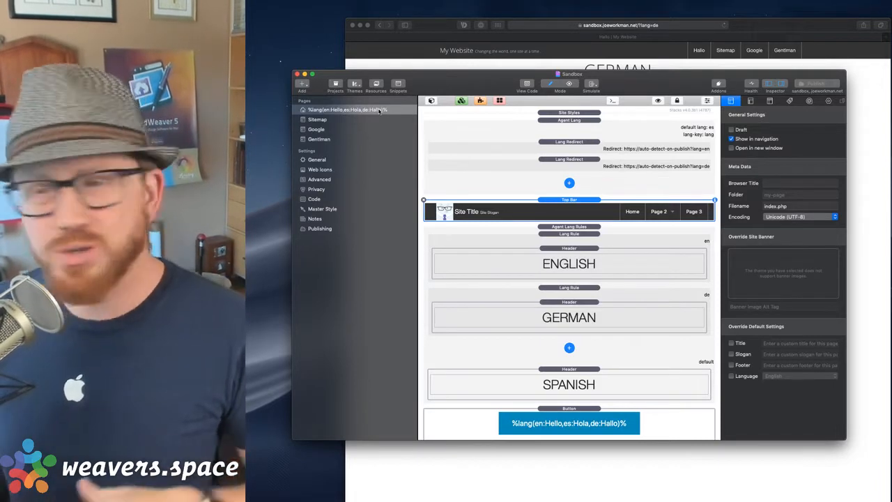
Select the Agent Lang stack, adjust the pages list width, and open the Sitemap page.
left_click(593, 129)
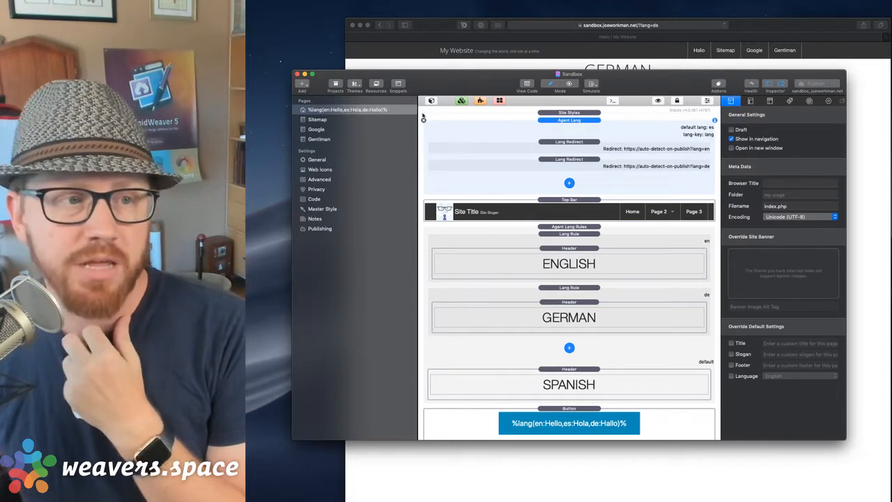
left_click_drag(419, 120, 372, 119)
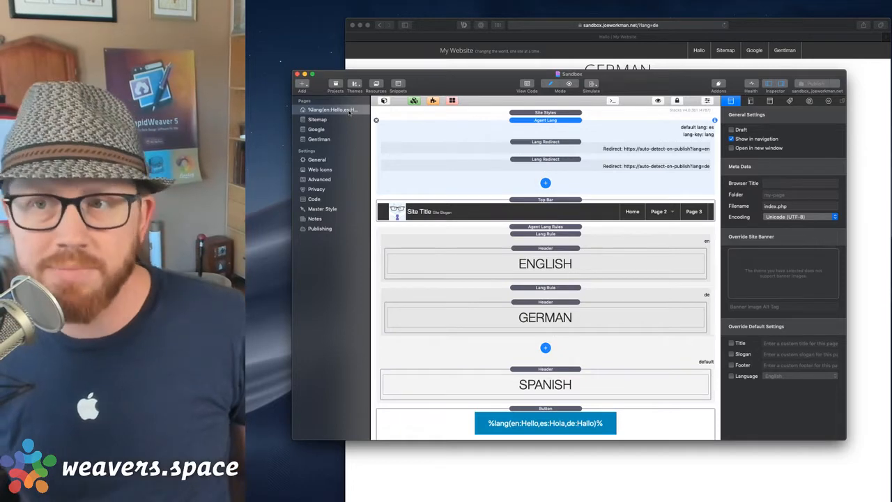
mouse_move(369, 113)
left_mouse_down()
mouse_move(401, 113)
mouse_move(387, 114)
left_mouse_up()
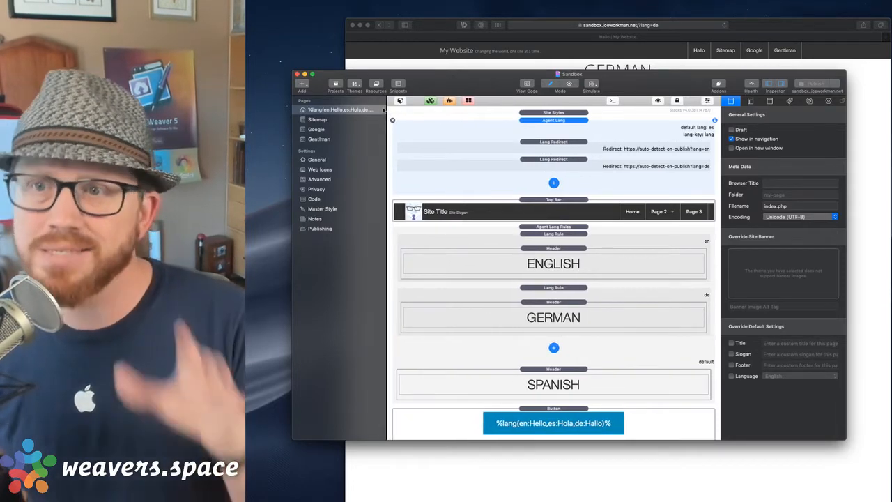
left_click(326, 120)
left_click(325, 120)
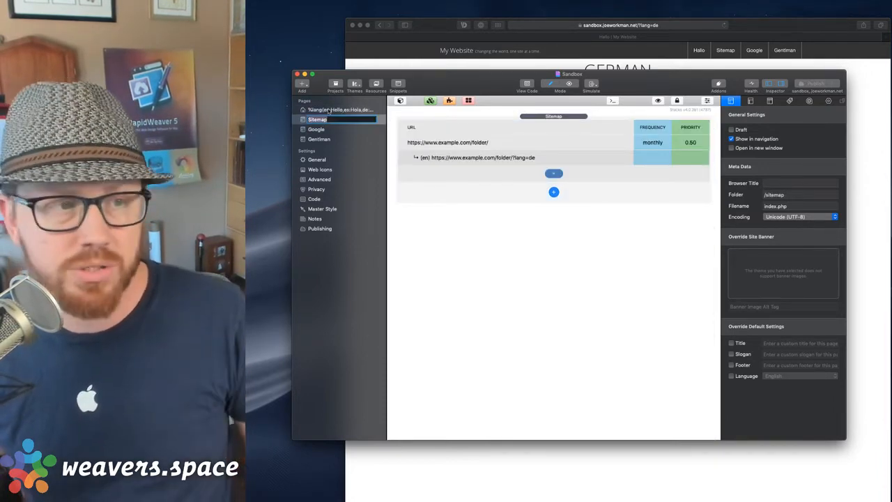
Glance at the Google page, then return to the %lang(en:Hello,es:Hola,de:Hallo)% page.
left_click(333, 129)
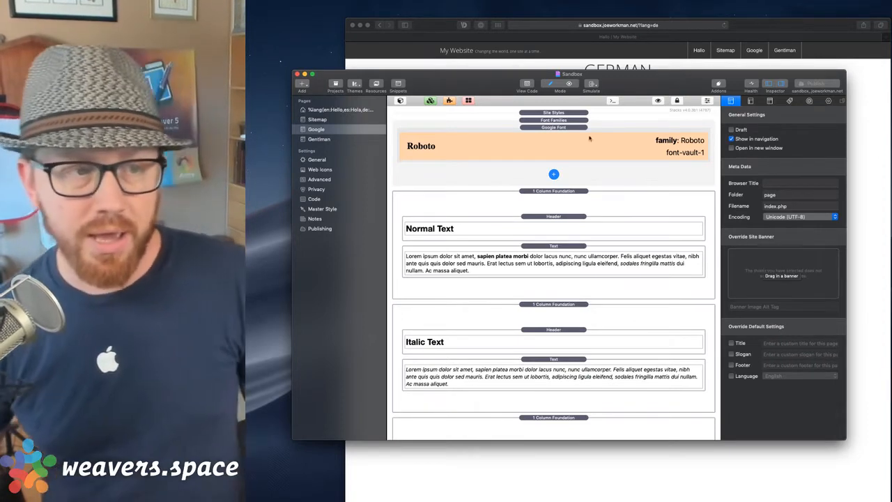
left_click(354, 110)
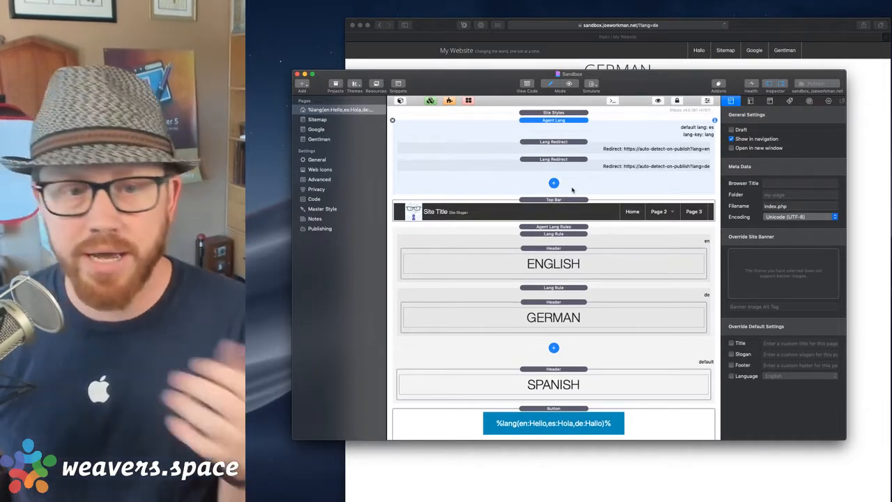
Check the page's browser title and folder settings in the page inspector.
scroll(709, 147, "down", 1)
left_click(782, 184)
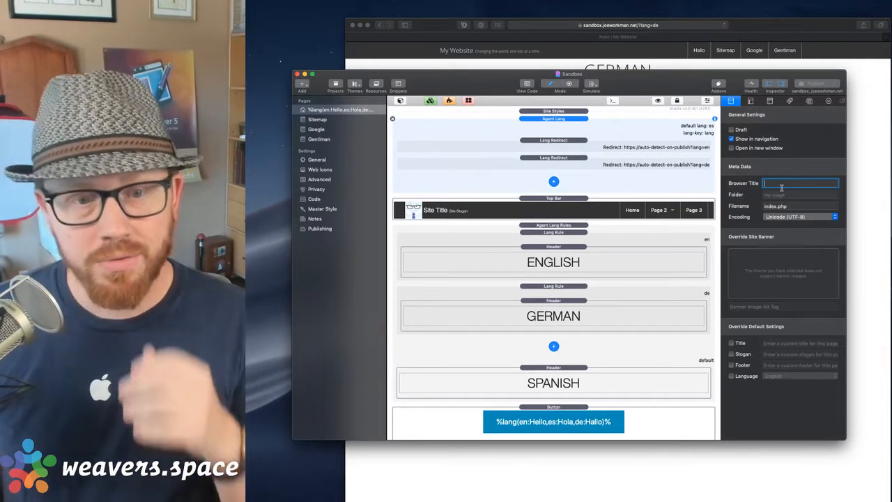
left_click(773, 198)
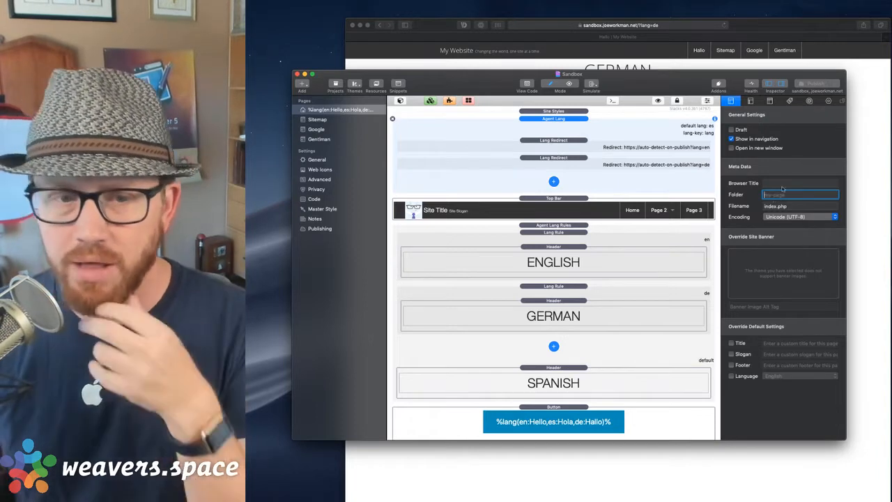
left_click(787, 183)
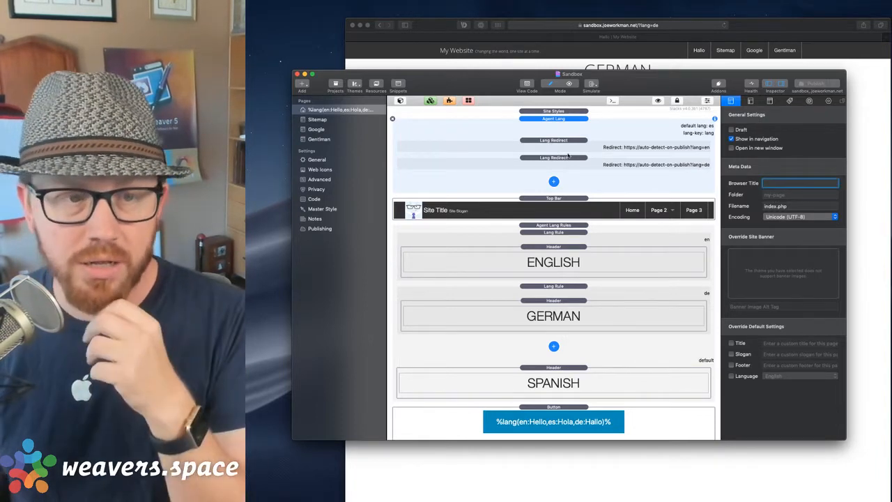
Select the English language rule and open the ENGLISH header's text for editing.
left_click(580, 239)
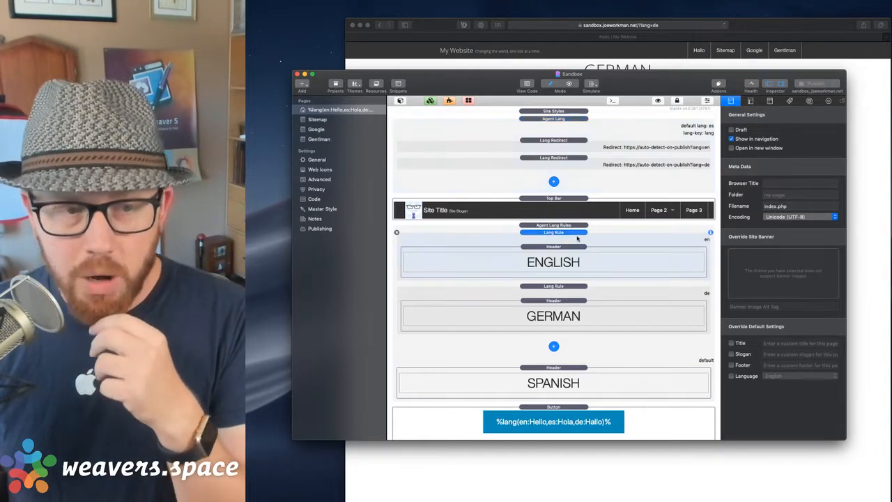
left_click(567, 268)
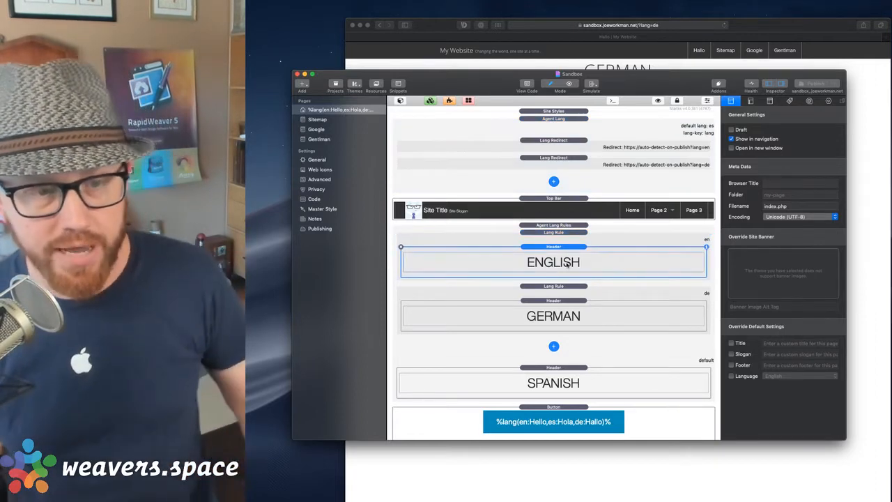
left_click(567, 268)
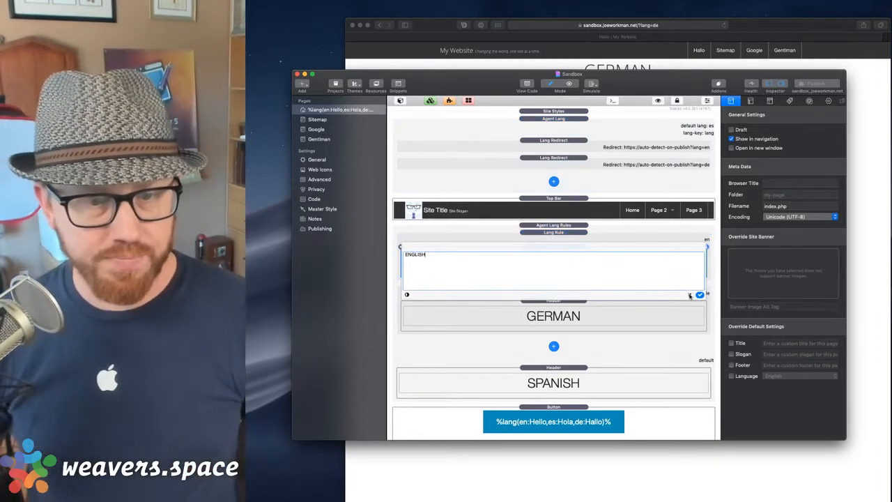
left_click(691, 295)
Move the header above Agent Lang Rules and set its text to %lang(en:ENGLISH,es:SPANISH,de:GERMAN)%.
mouse_move(582, 259)
left_mouse_down()
mouse_move(571, 234)
mouse_move(568, 262)
left_mouse_up()
double_click(567, 249)
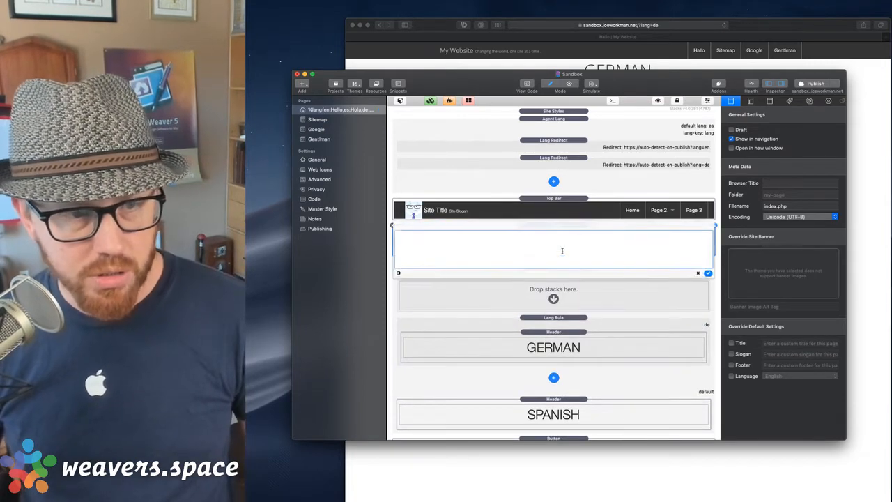
type("%lang(en:Hello,es:Hola,de:Hallo)%")
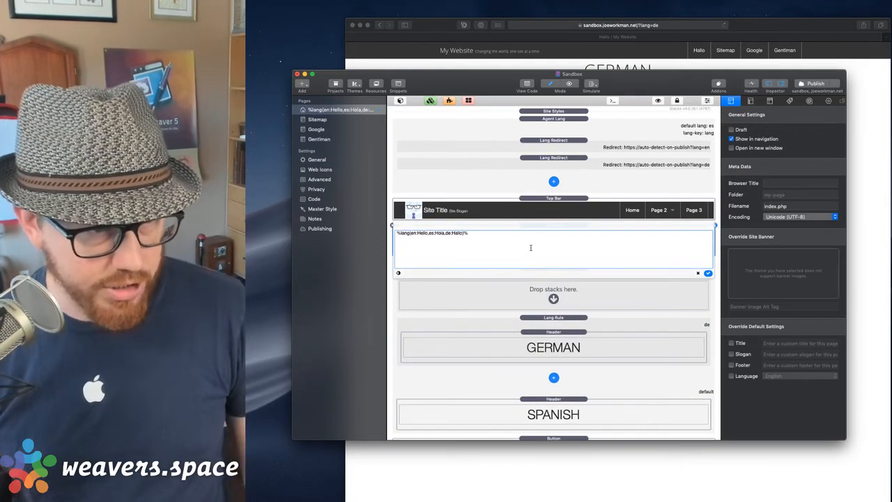
key("BackSpace")
key("BackSpace")
key("BackSpace")
key("BackSpace")
key("BackSpace")
key("BackSpace")
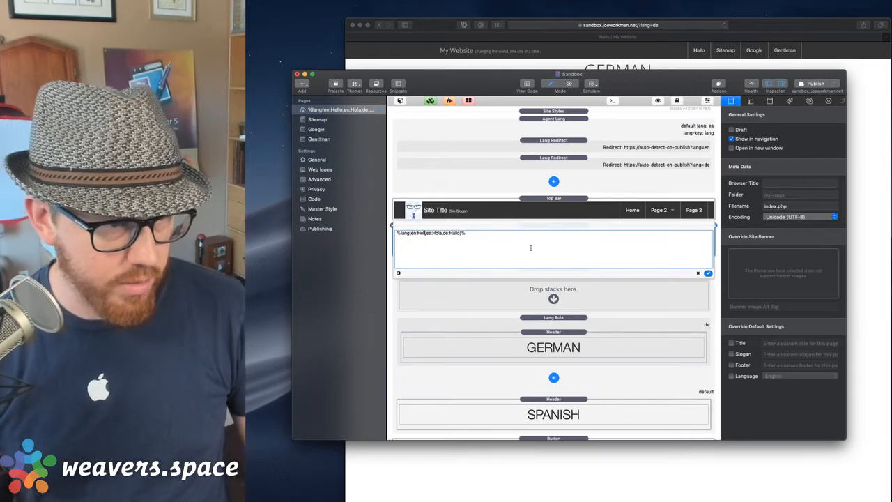
type("ENGLISH,es:")
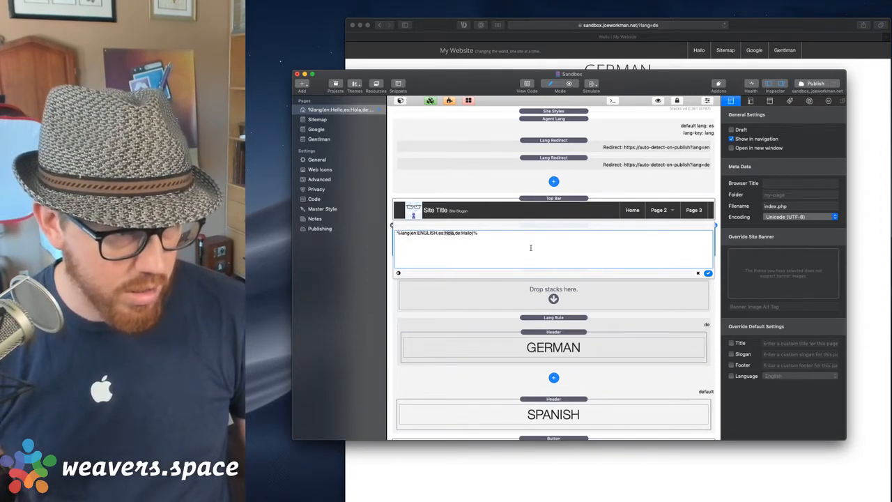
type("SPANISH,de:")
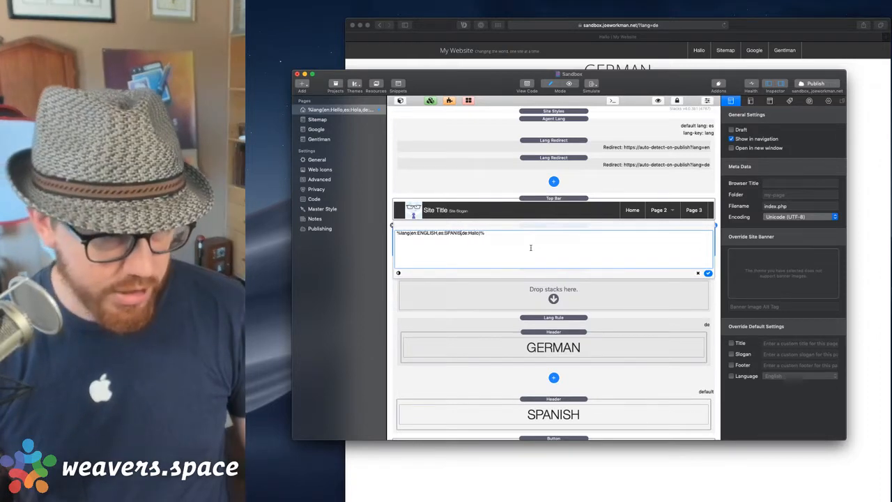
type("H")
key("Right")
key("Right")
key("Right")
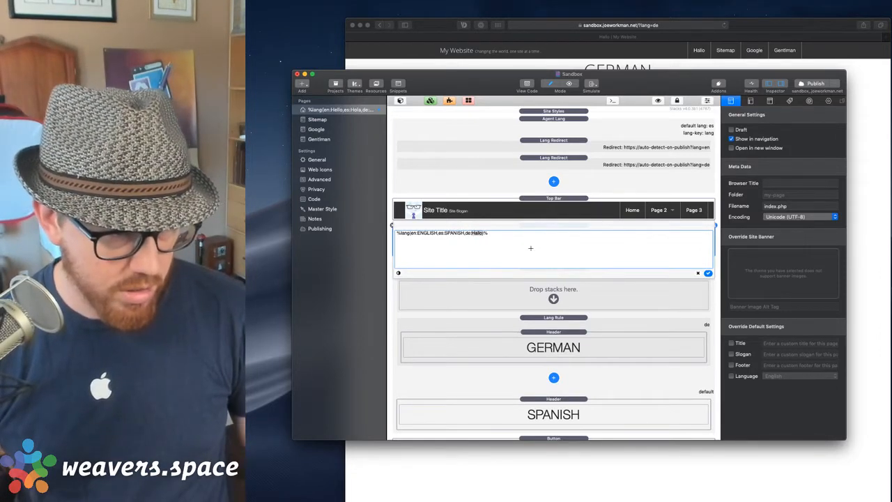
type("GERMAN")
left_click(708, 272)
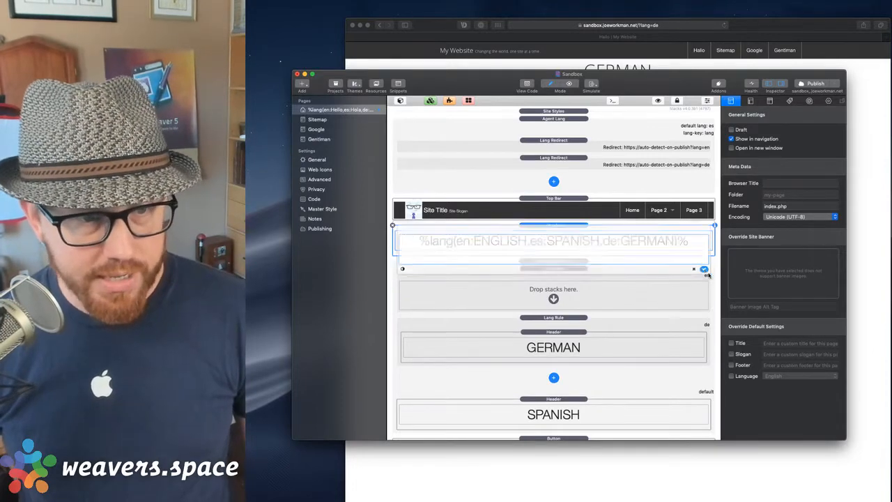
left_click(566, 262)
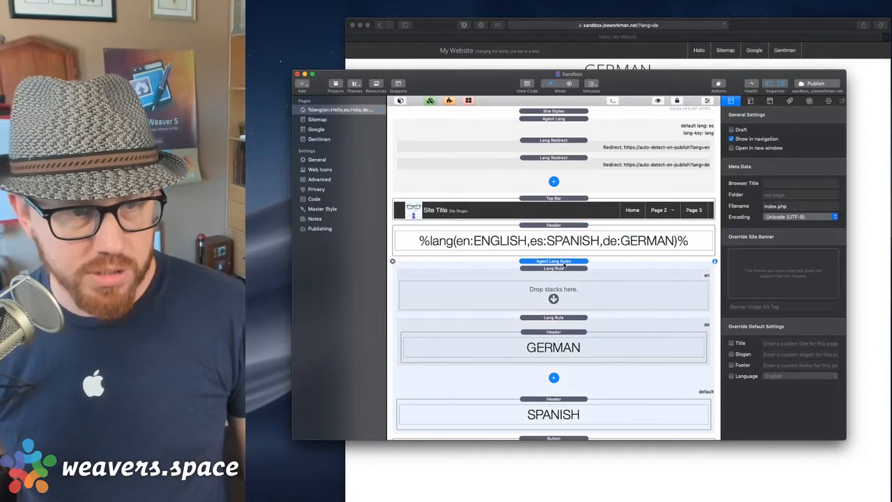
Delete the Agent Lang Rules block and preview the page in Safari.
key("BackSpace")
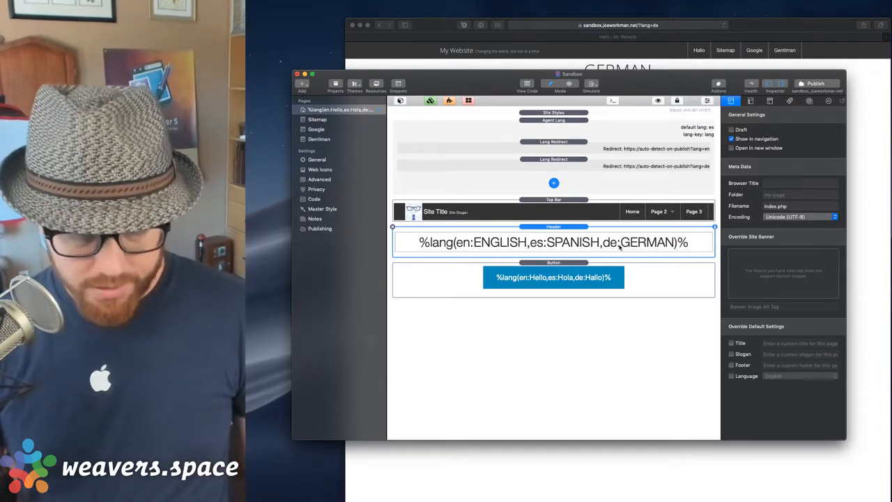
key("super+shift+r")
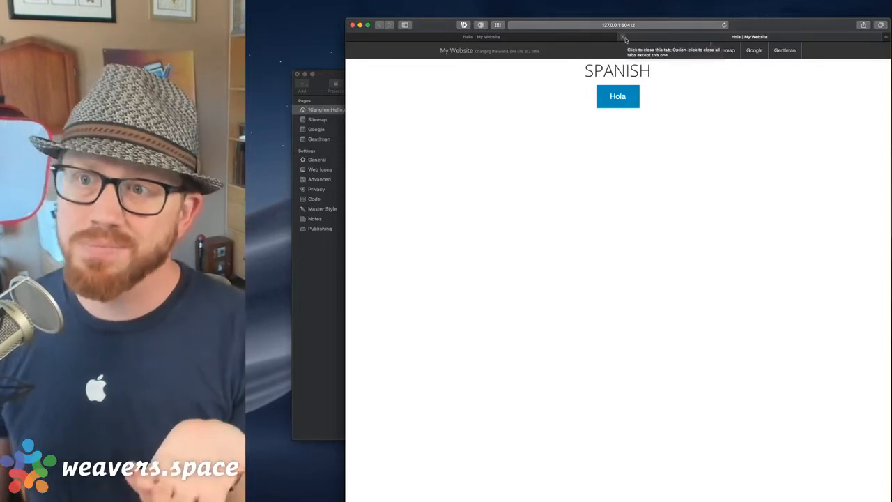
Bring RapidWeaver back over the SPANISH/Hola preview and select the Agent Lang stack.
left_click(331, 295)
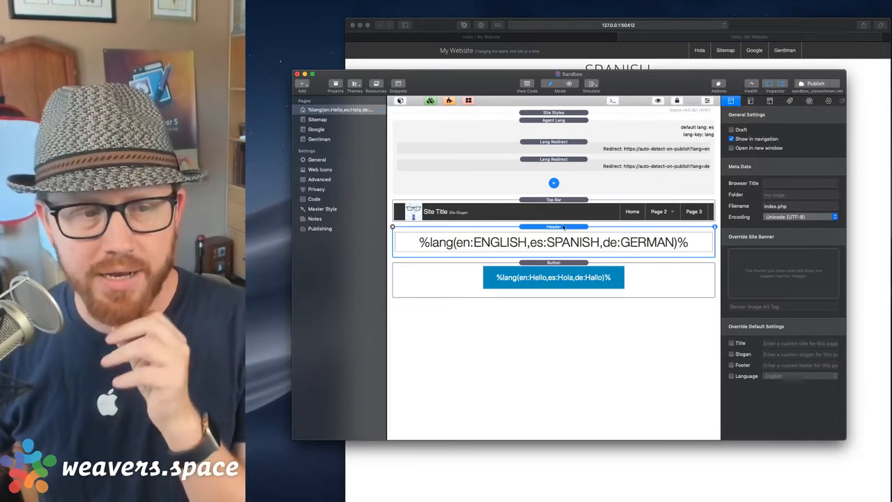
left_click(569, 178)
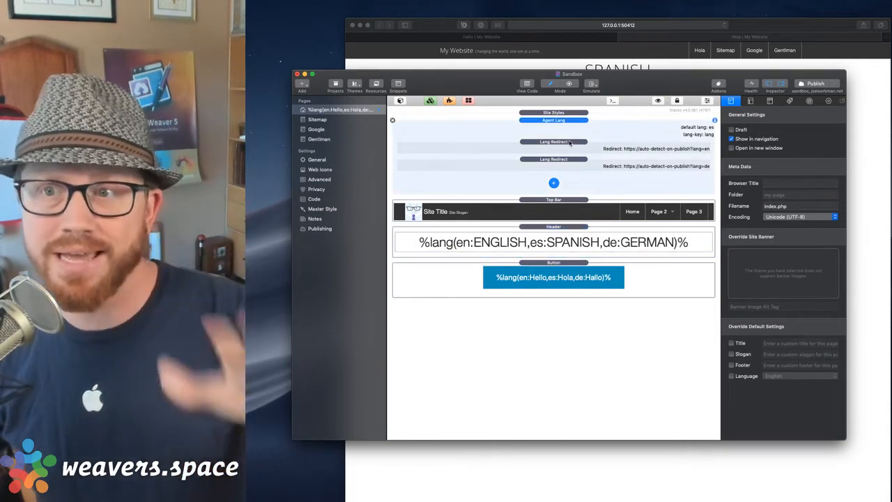
Review Agent Lang's defaults (en,de,es, Spanish), then show the Site Styles stack's settings.
left_click(830, 101)
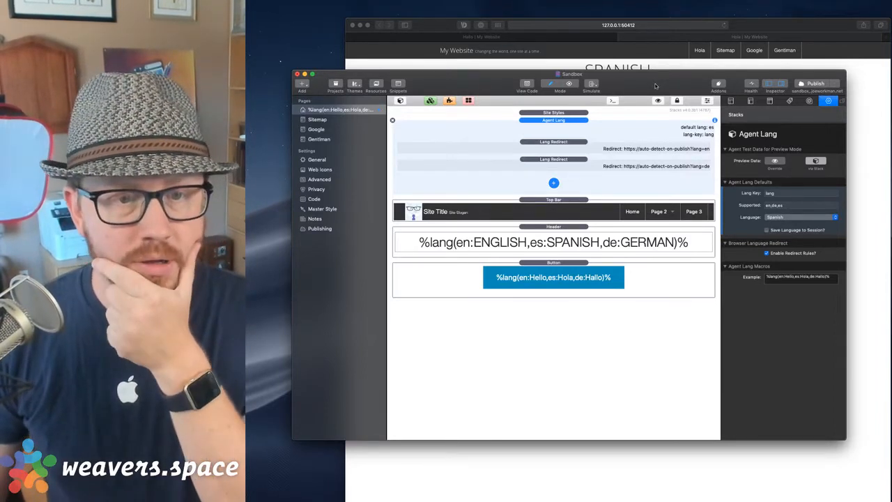
left_click_drag(655, 86, 635, 82)
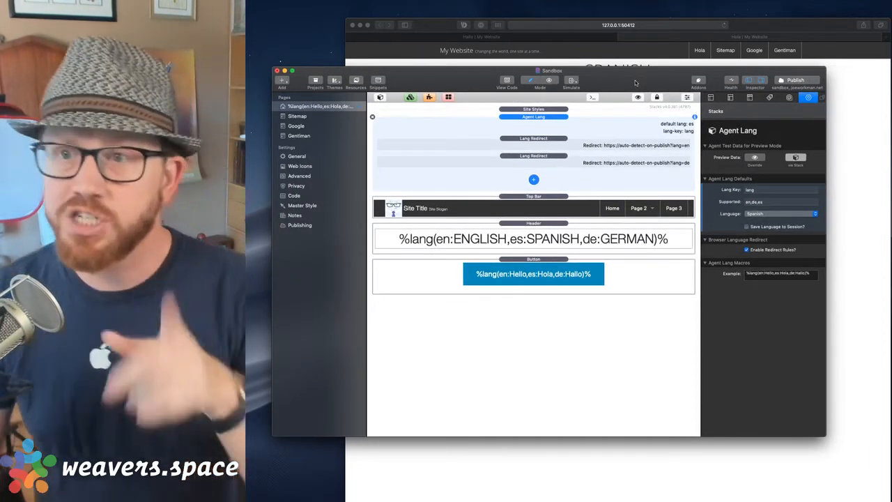
left_click(548, 109)
scroll(790, 252, "down", 5)
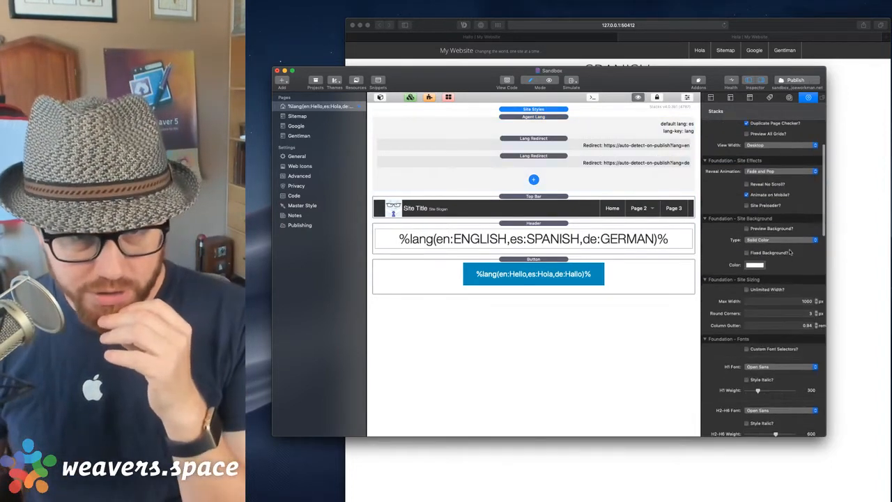
scroll(789, 252, "down", 5)
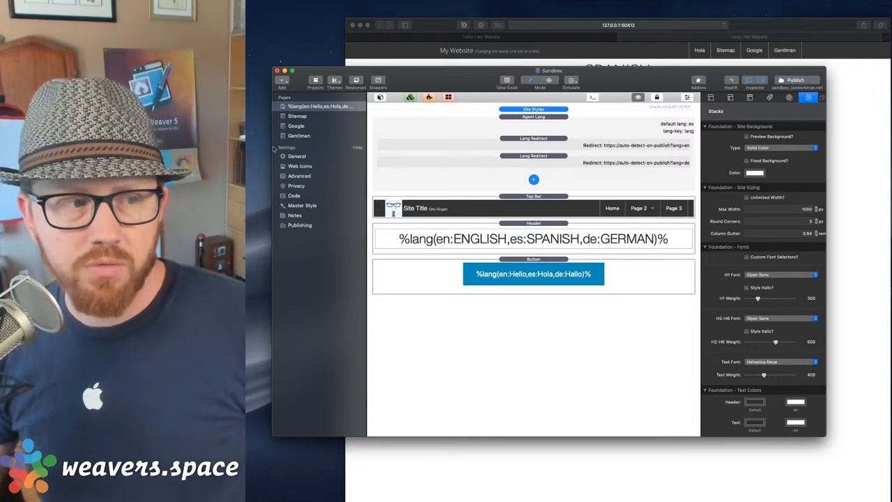
Look through the Advanced and General site settings, leaving the language at English.
left_click(299, 177)
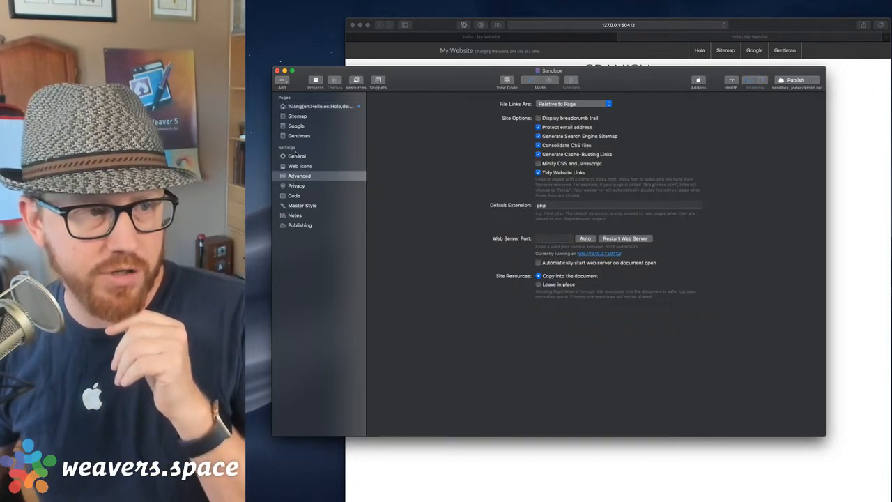
left_click(296, 156)
left_click(570, 220)
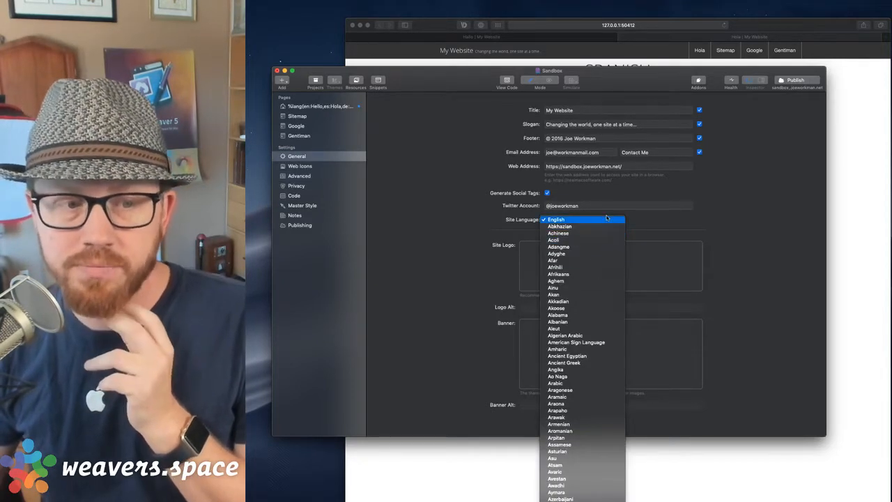
left_click(607, 219)
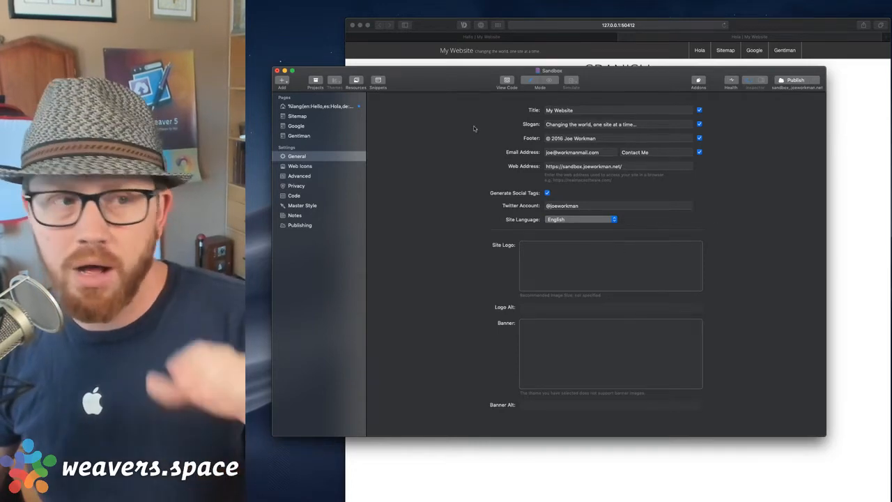
left_click(324, 106)
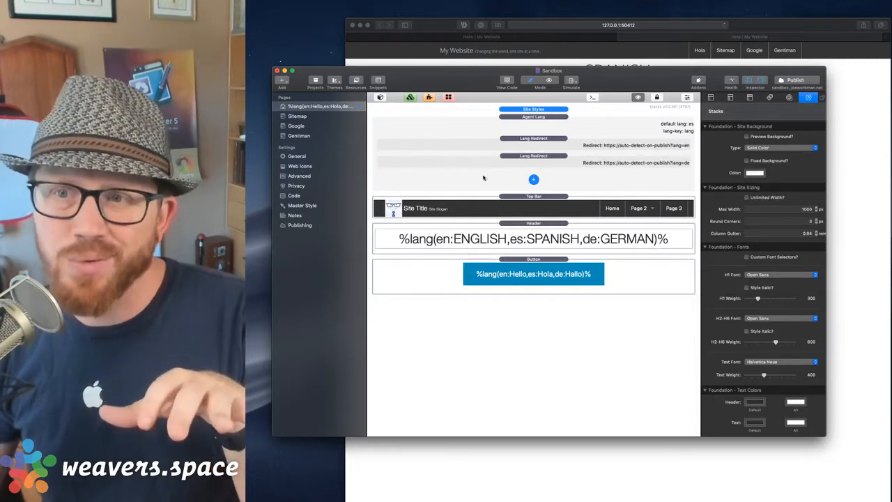
left_click(298, 156)
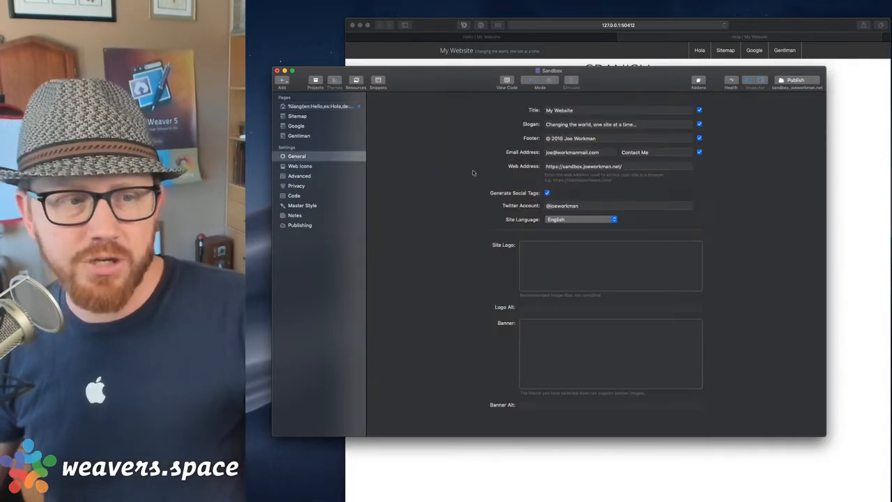
left_click(315, 107)
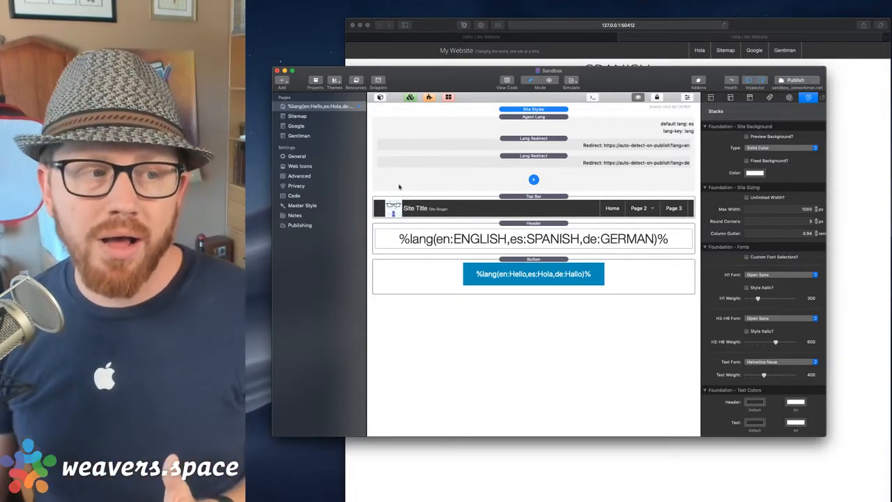
Change the Site Language to Spanish, then reopen the home page editor and browser preview.
left_click(297, 156)
left_click(590, 219)
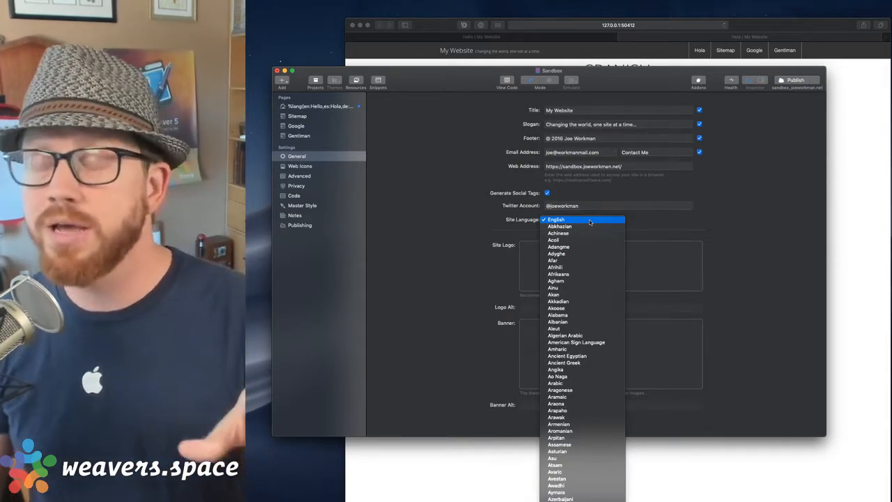
scroll(590, 221, "down", 20)
scroll(590, 222, "down", 10)
left_click(590, 220)
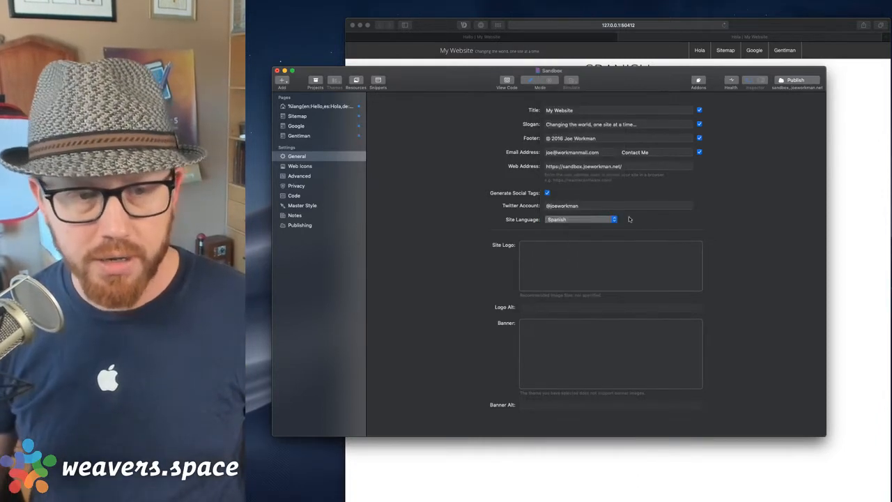
left_click(308, 106)
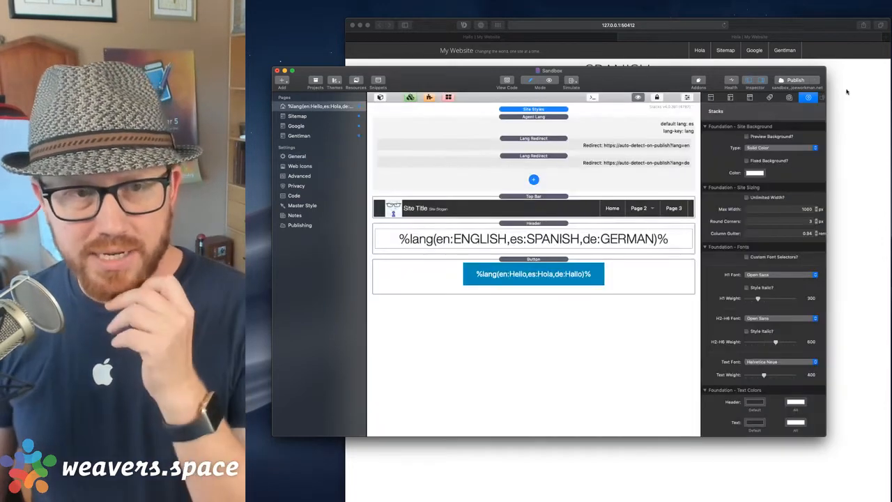
left_click(675, 69)
Close the Spanish Hola tab in Safari, leaving only the German page.
left_click(623, 37)
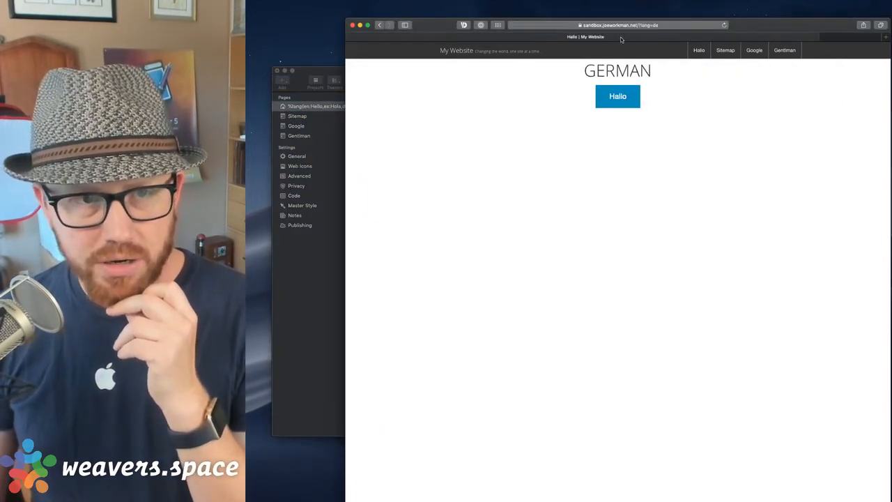
left_click(670, 27)
left_click(798, 115)
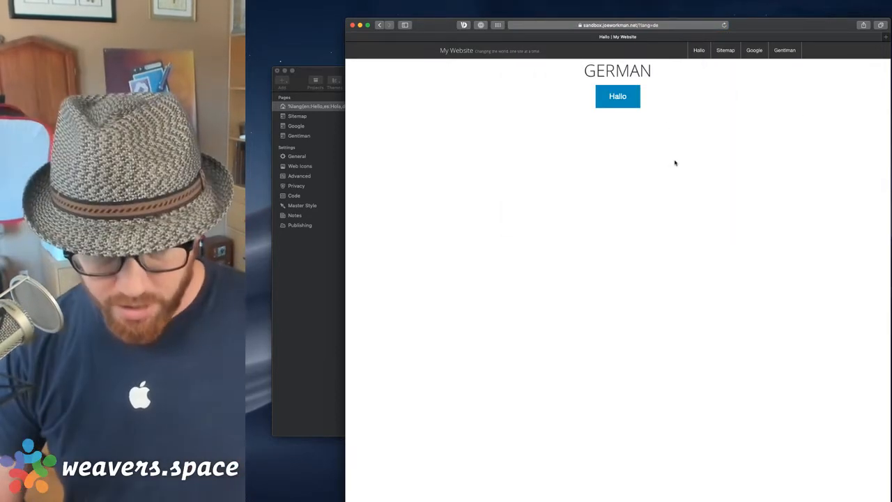
In Web Inspector, reveal that the German page's html element declares lang="en".
key("alt+super+i")
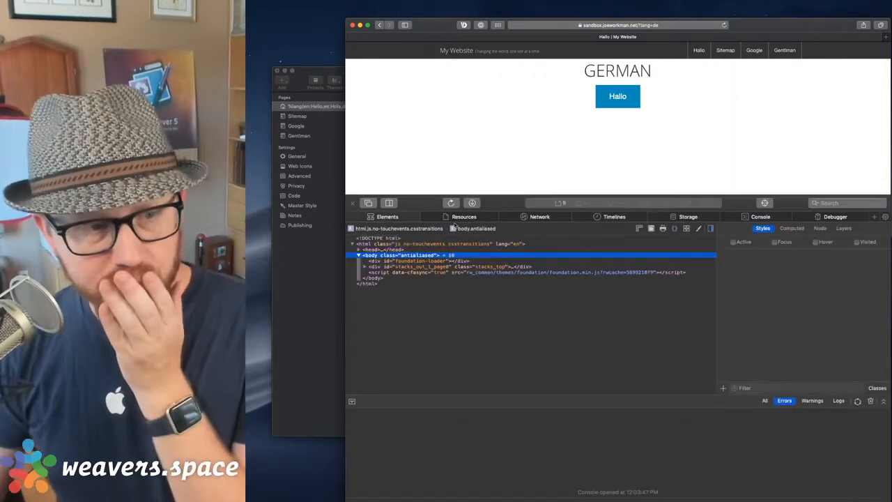
left_click(474, 248)
left_click(505, 245)
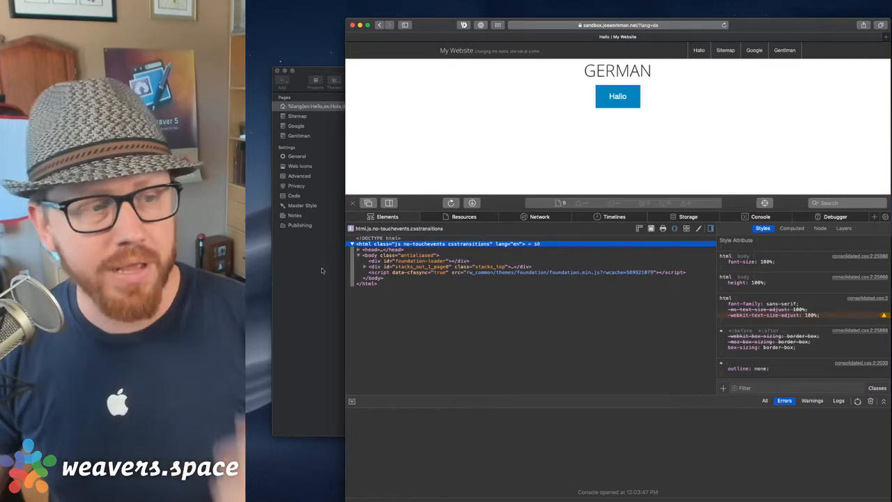
left_click(322, 267)
Drag the SEO Meta Tags stack from the SEO Helper library to the page top, above Agent Lang.
left_click(524, 138)
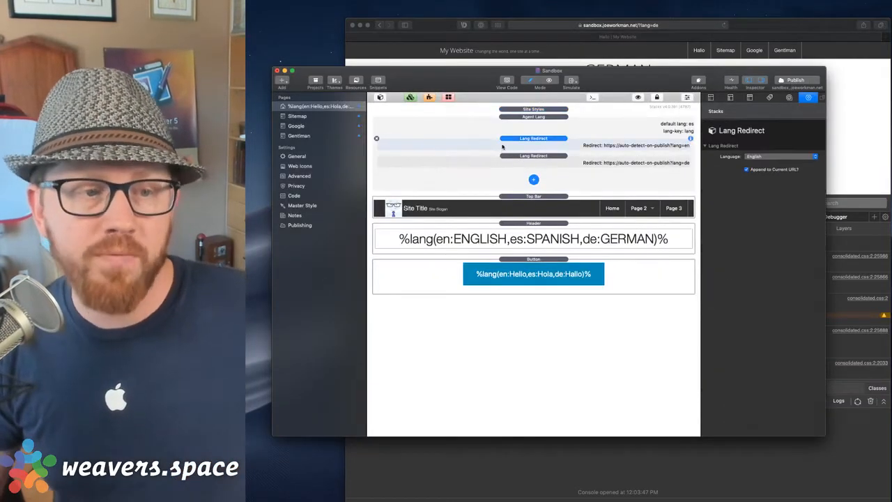
left_click(518, 117)
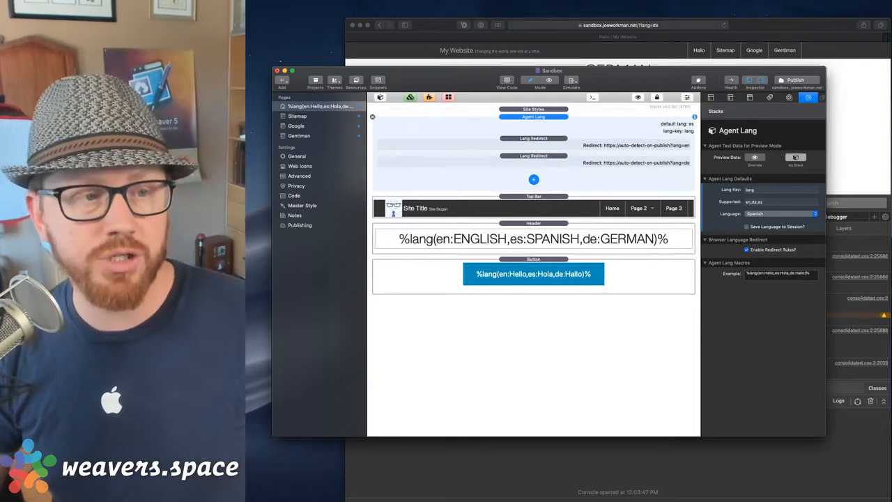
left_click(382, 97)
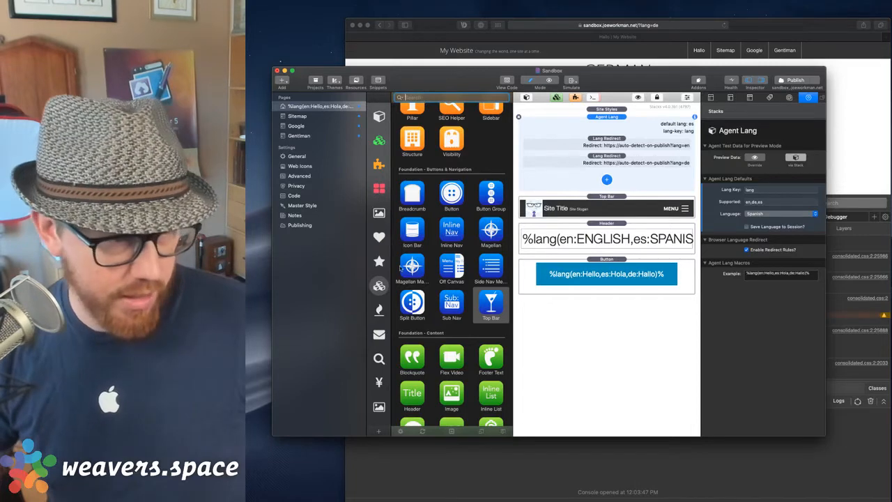
left_click(379, 358)
left_click_drag(452, 159, 524, 101)
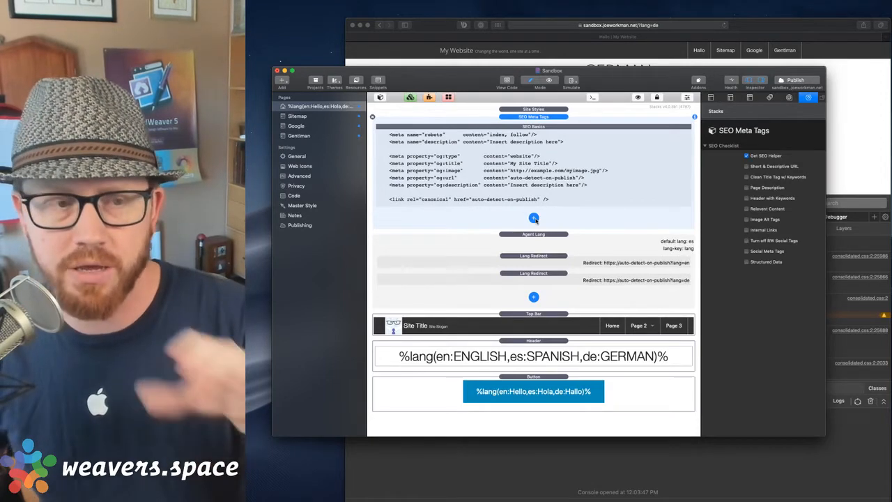
Add a Page Title tag (My Title) to the SEO Meta Tags stack.
left_click(534, 218)
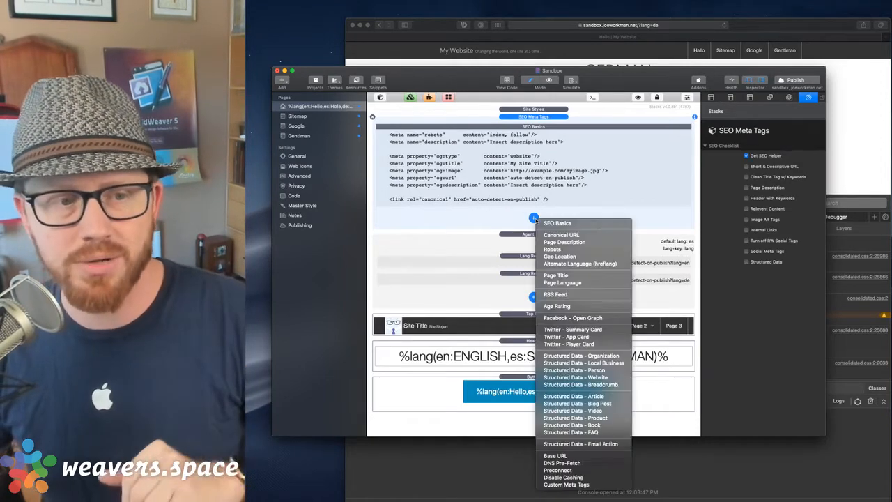
left_click(528, 218)
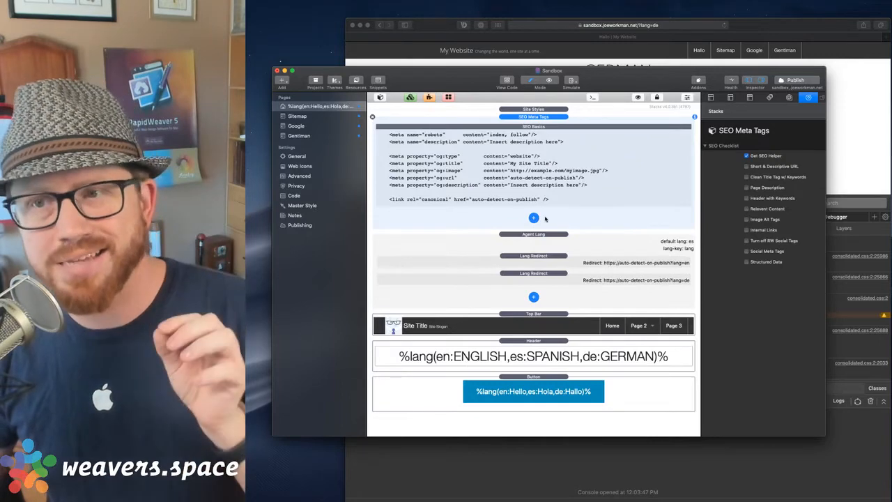
left_click(534, 218)
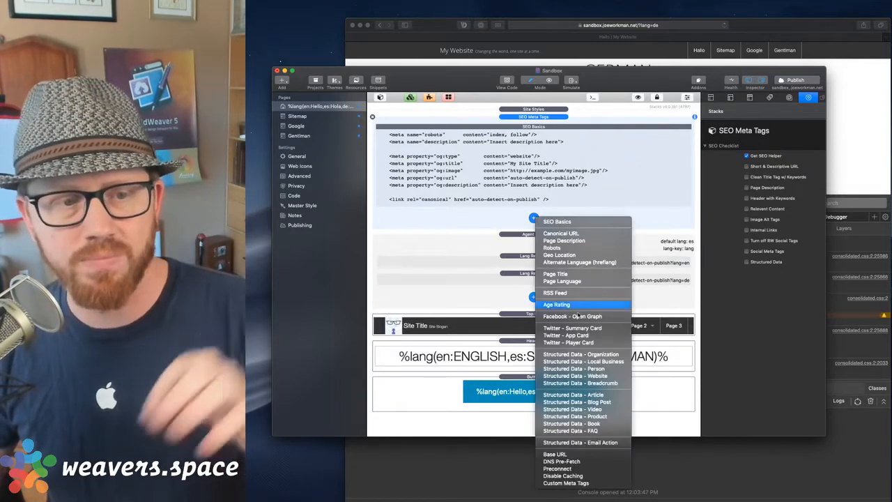
left_click(567, 209)
left_click(532, 219)
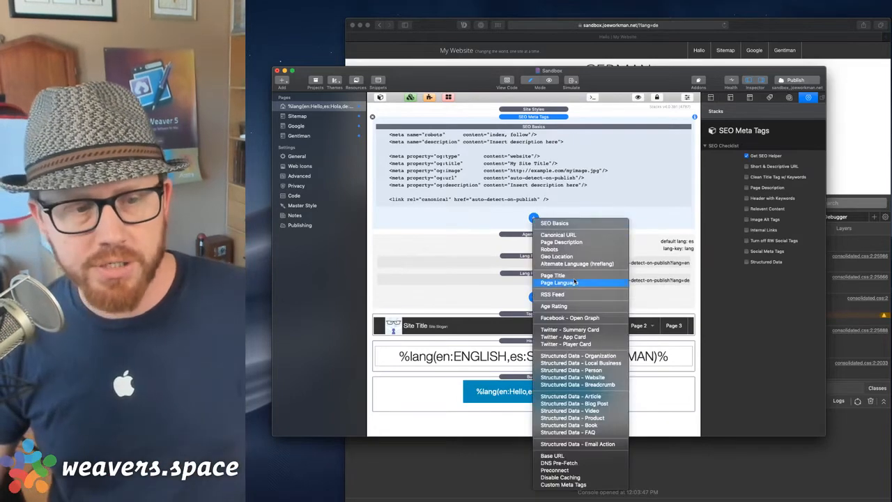
left_click(573, 276)
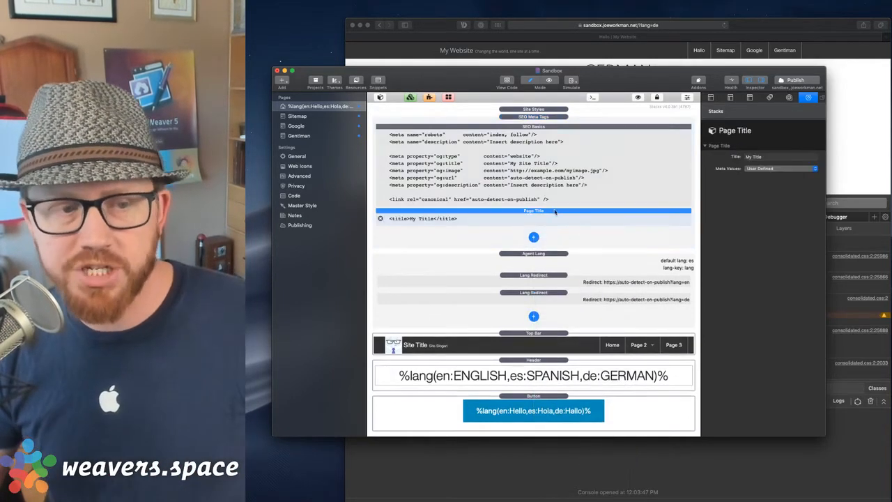
Add a Page Language tag (lang="en") and select the Page Title item.
left_click(533, 237)
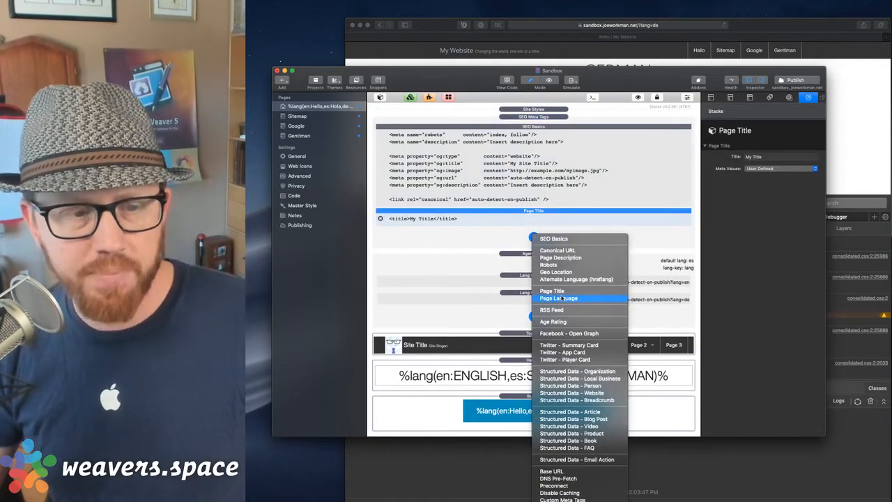
left_click(562, 298)
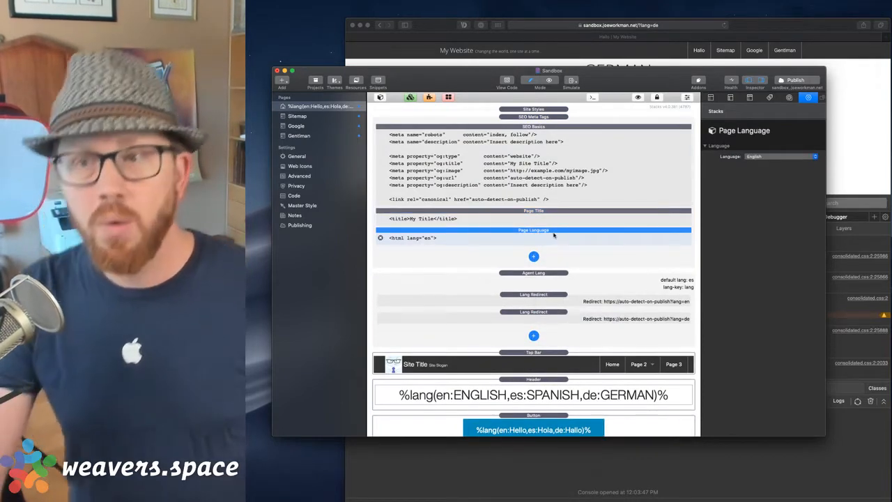
left_click(554, 219)
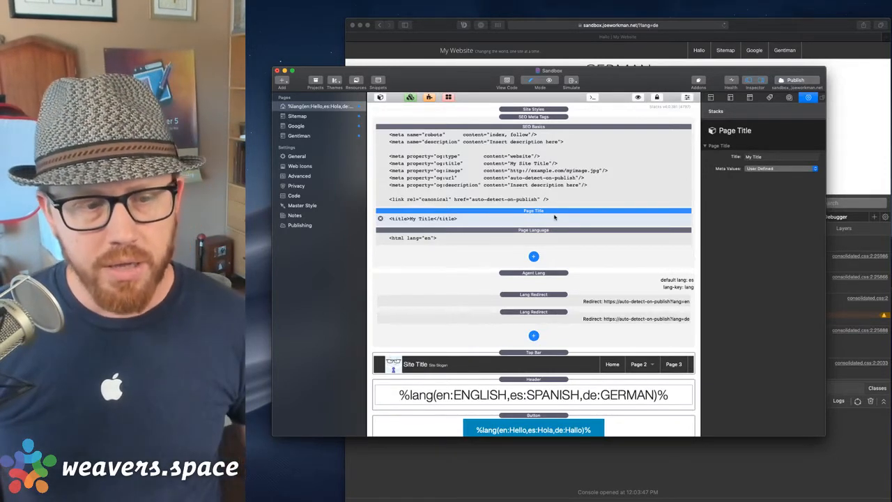
left_click(377, 80)
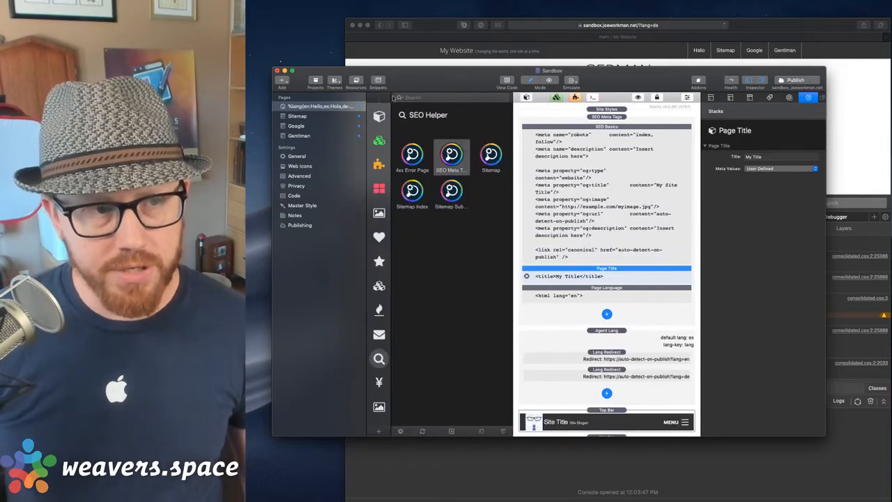
Search the library for 'agent', place Agent Lang Rules above Page Title, and select its en rule.
left_click(418, 99)
type("agent")
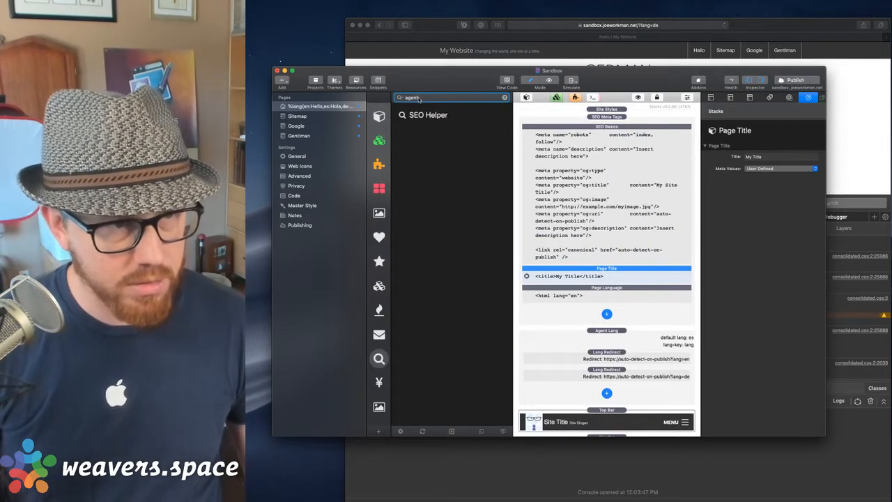
left_click(379, 115)
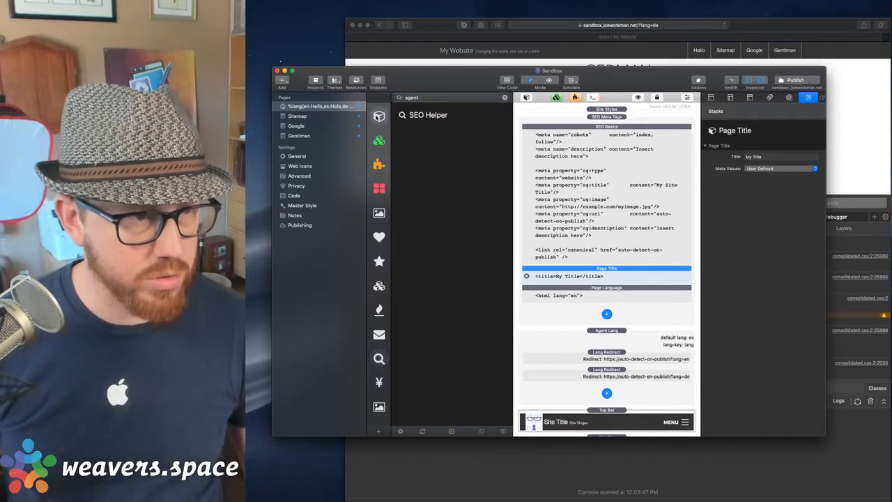
left_click(424, 99)
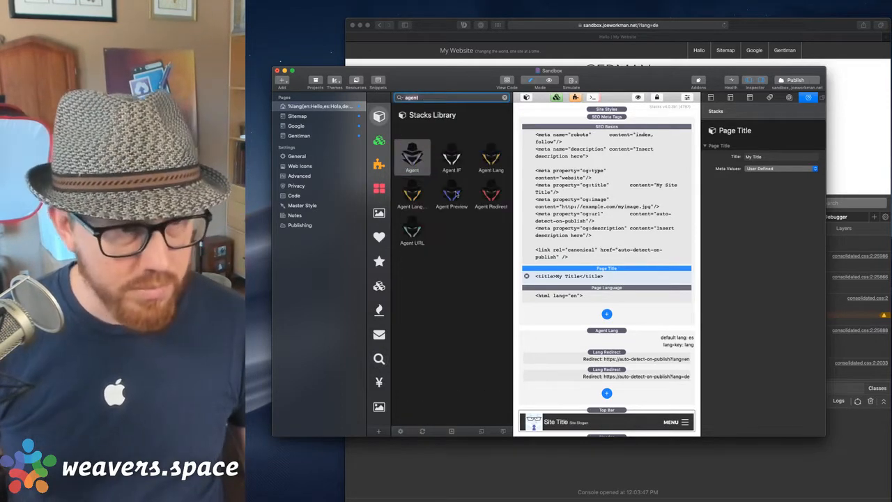
left_click(413, 196)
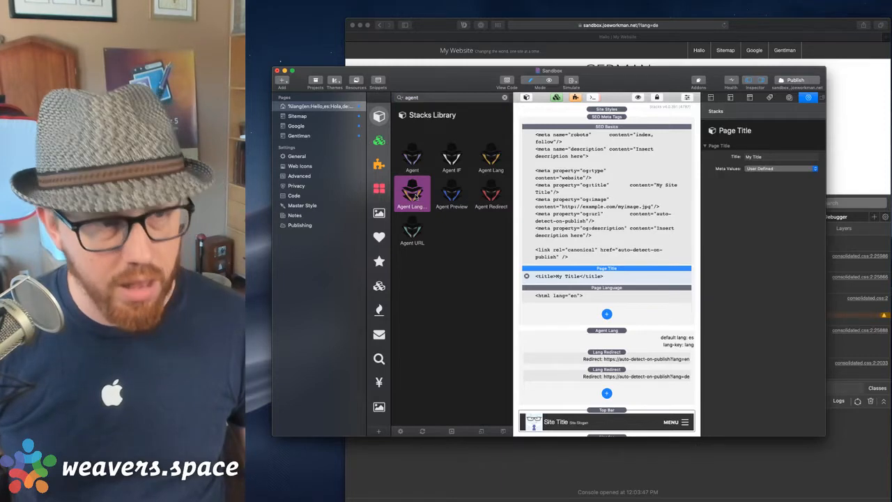
left_click_drag(410, 191, 598, 256)
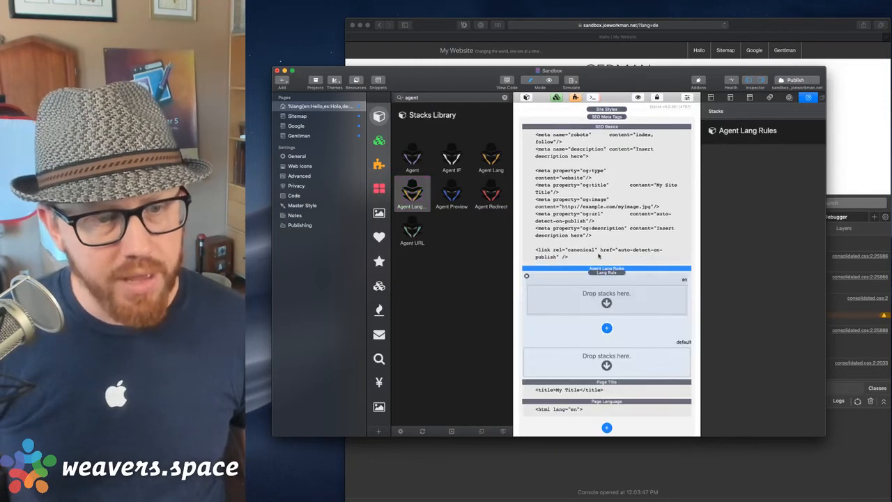
left_click(526, 99)
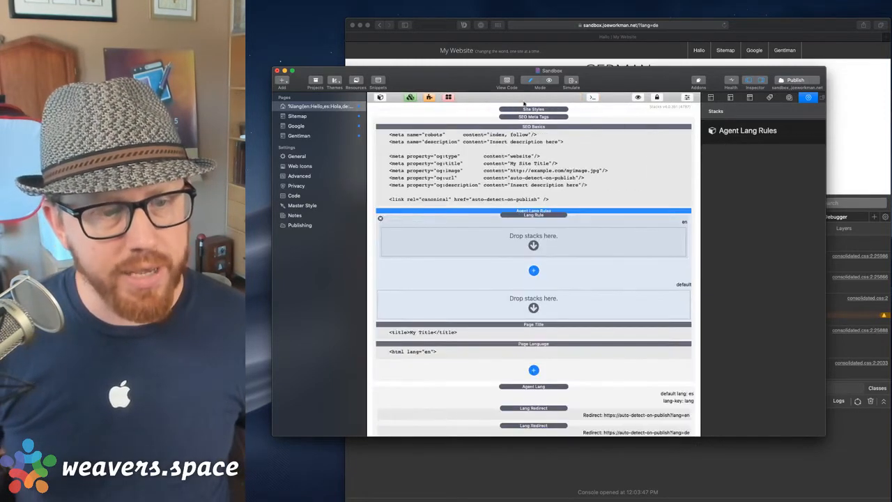
left_click(556, 216)
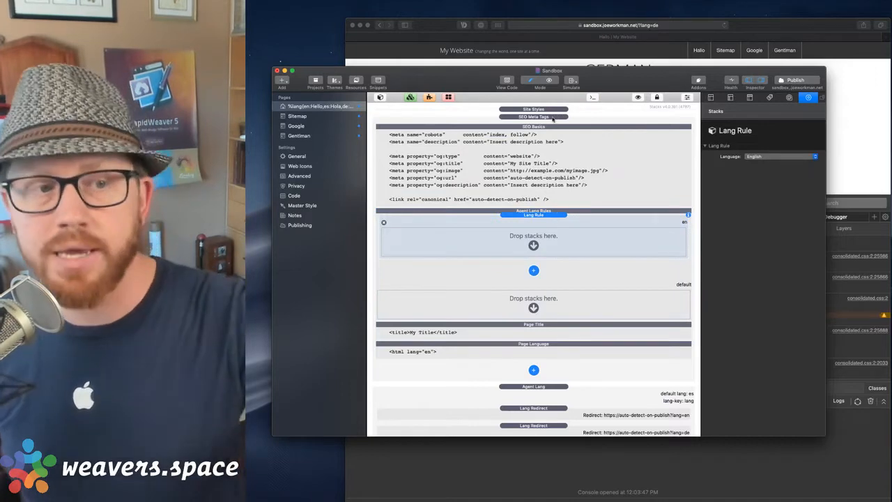
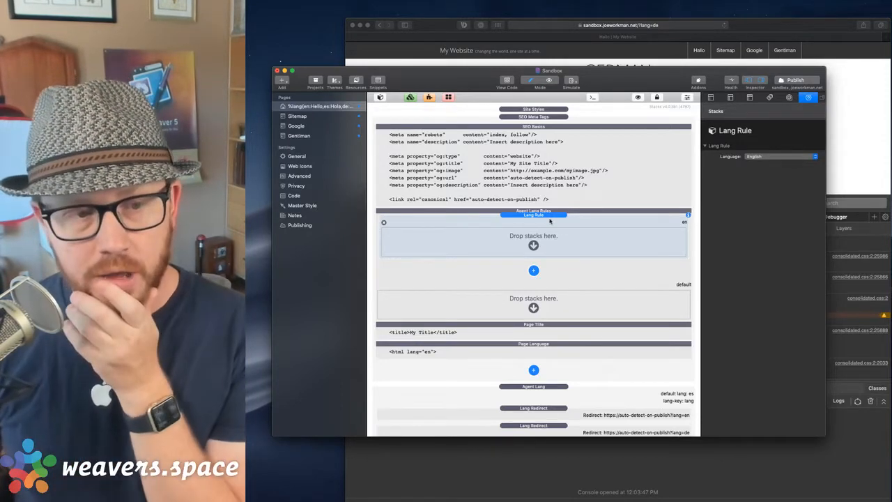
Move the Page Title into the en rule, duplicate the rule, and set the copy's language to German.
left_click(534, 335)
left_click_drag(533, 335, 554, 241)
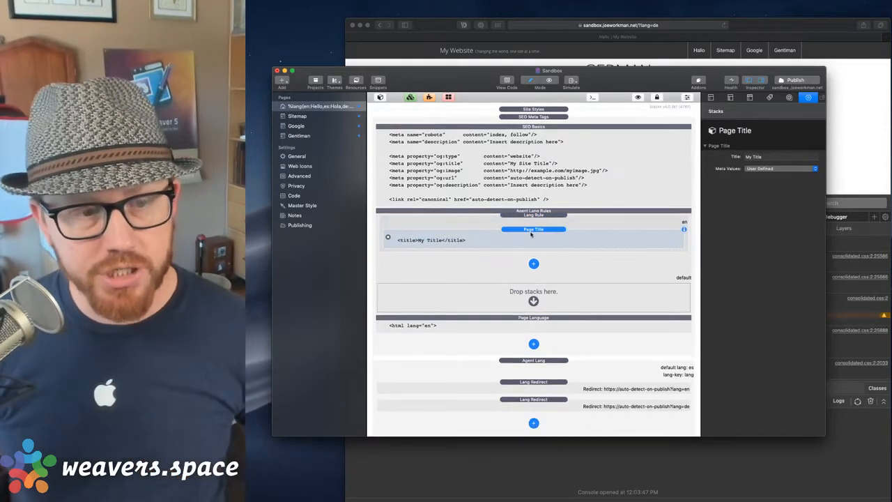
left_click(537, 216)
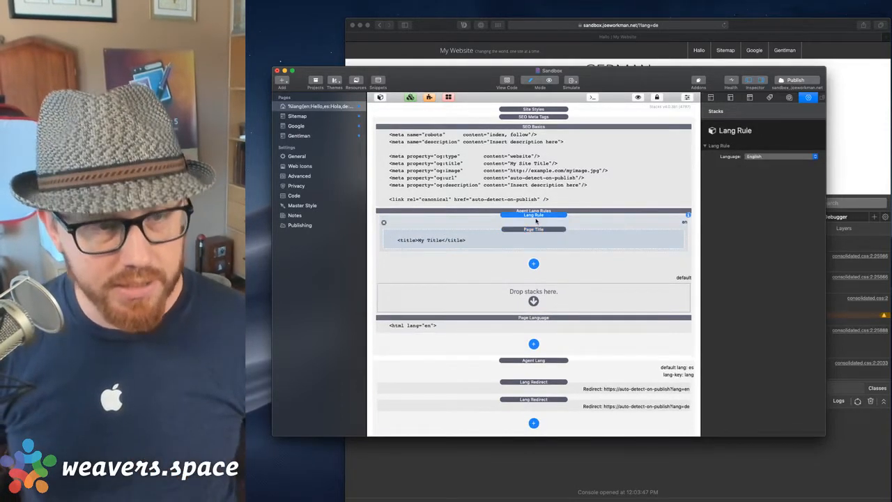
key("super+d")
left_click(548, 257)
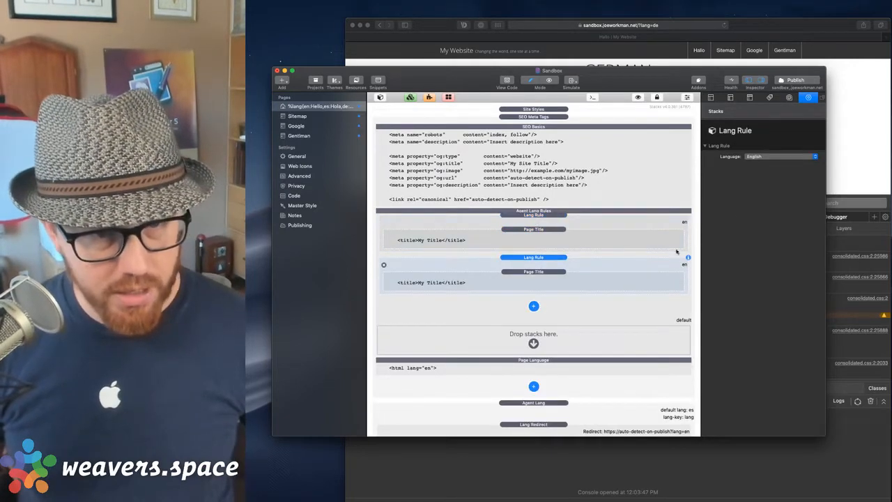
left_click(763, 158)
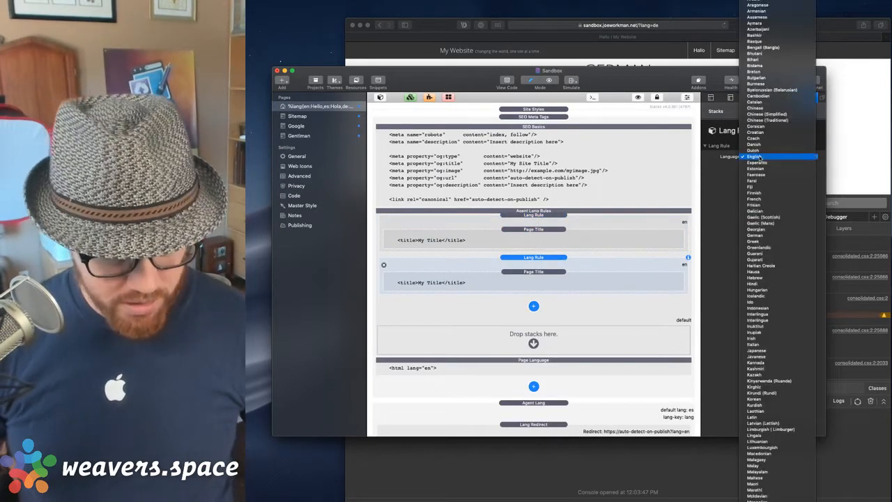
type("ger")
key("Return")
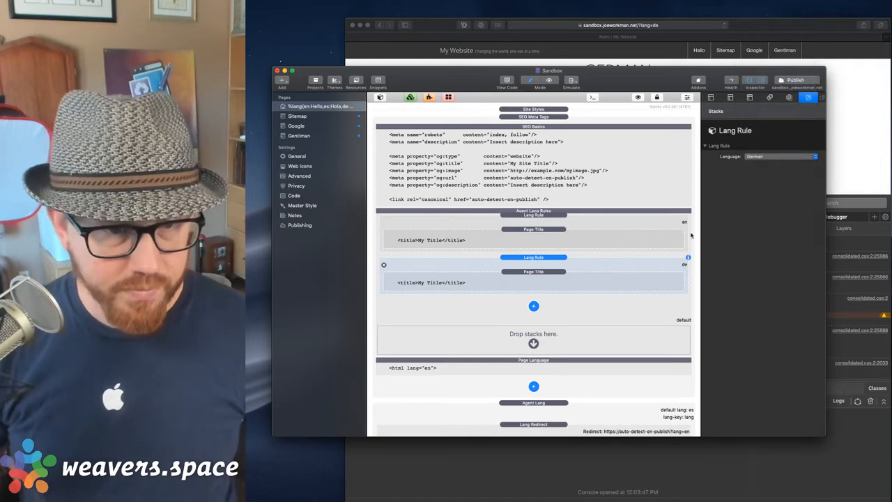
Copy a Page Title into the default area and title it Spanish.
left_click(527, 277)
left_click(537, 244)
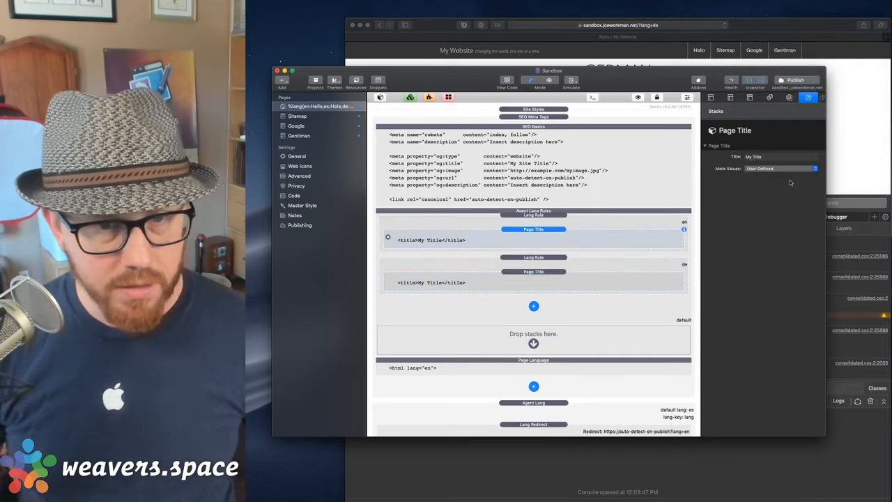
left_click(535, 283)
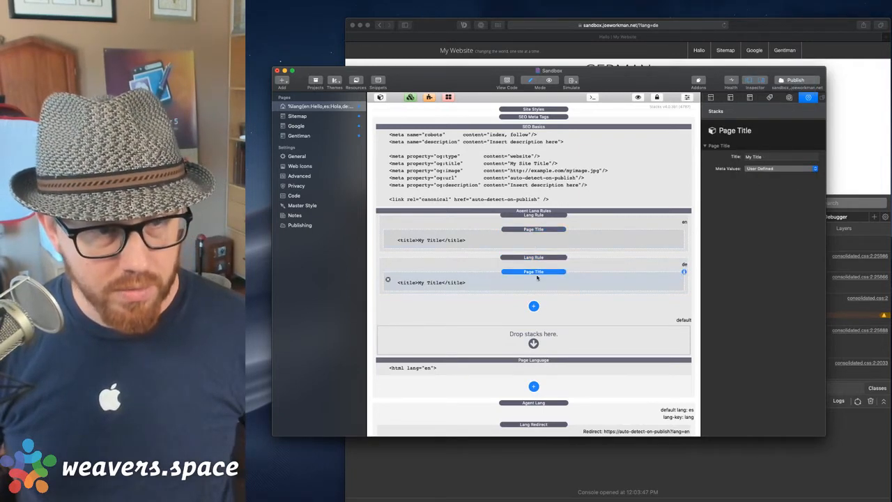
left_click_drag(538, 273, 552, 340)
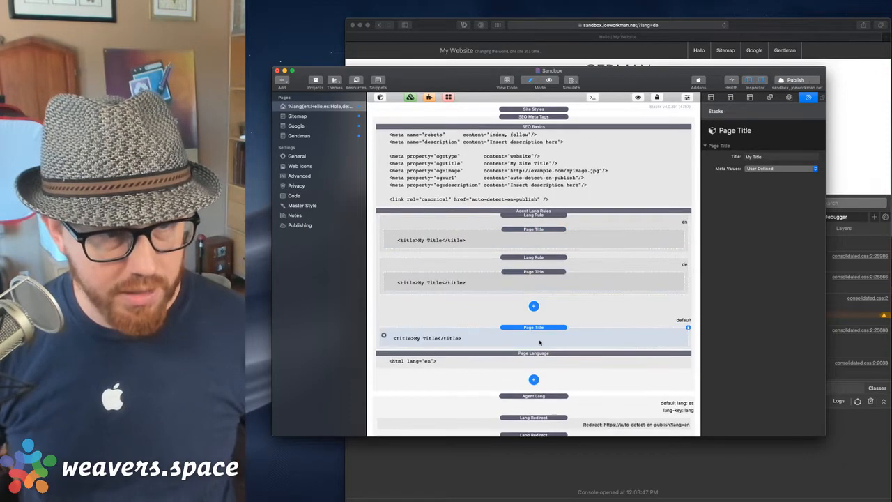
triple_click(764, 157)
type("Spanish")
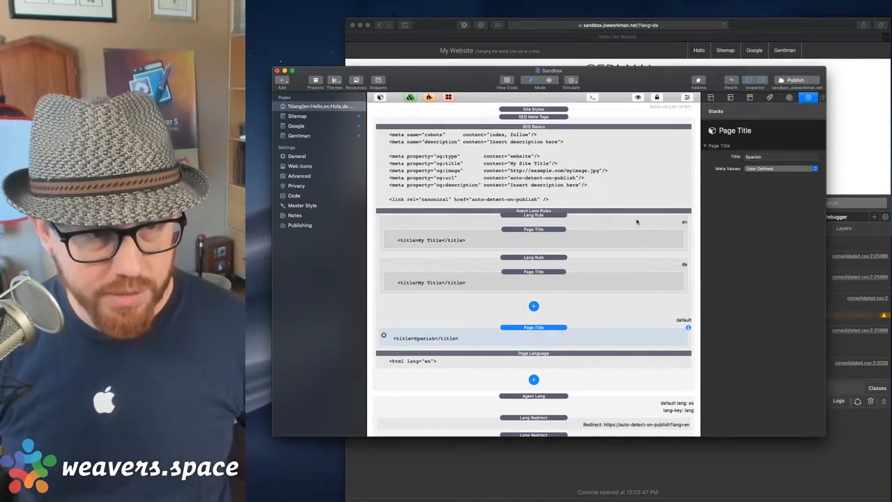
Title the de Page Title 'German' and the en Page Title 'English'.
left_click(556, 279)
triple_click(758, 159)
type("German")
left_click(570, 241)
triple_click(771, 155)
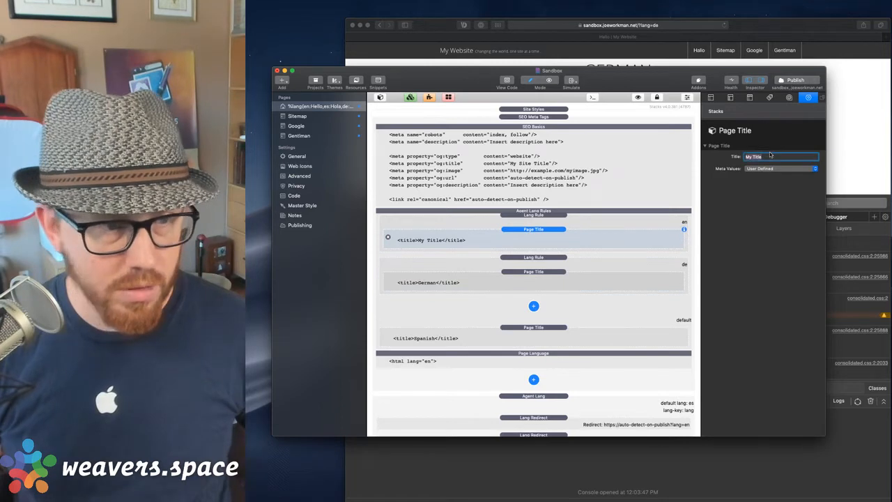
type("English")
key("Return")
Review the en, de and default rules' titles, then go to the page's Browser Title setting.
left_click(570, 217)
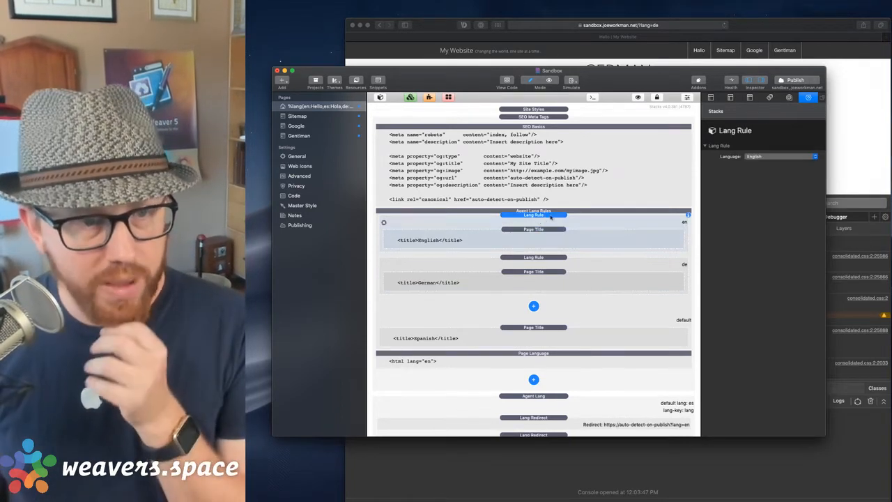
left_click(570, 210)
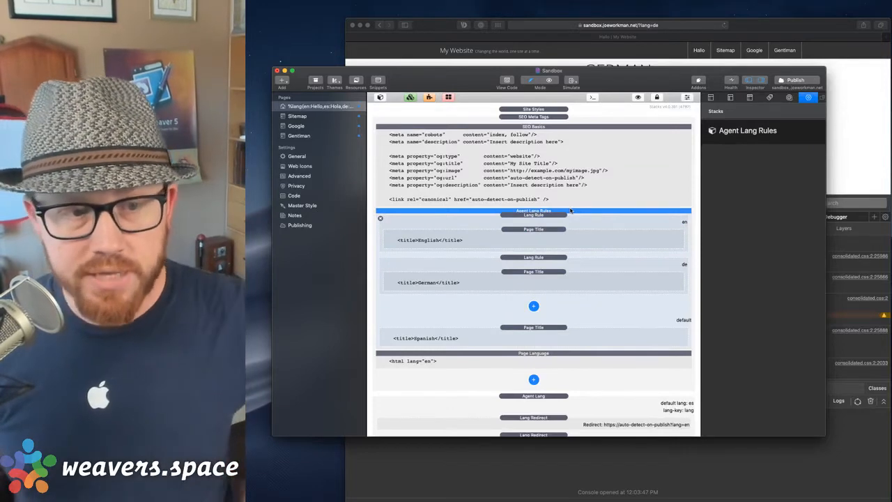
left_click(557, 219)
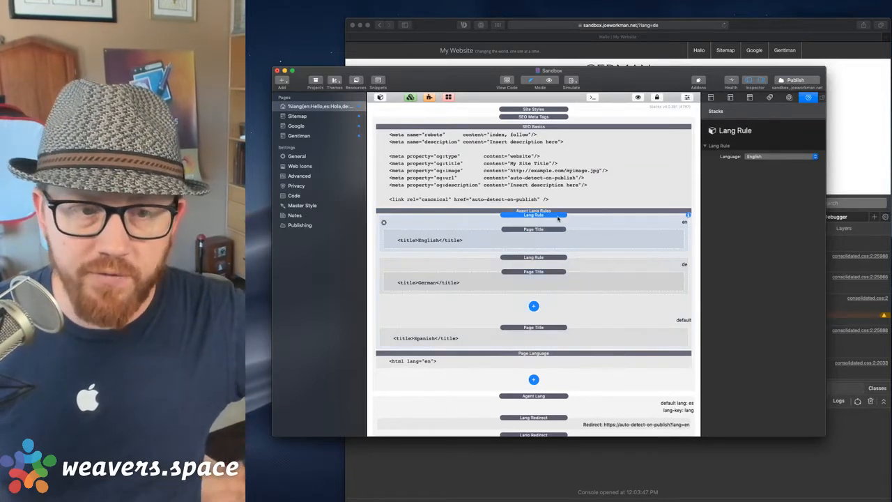
left_click(548, 239)
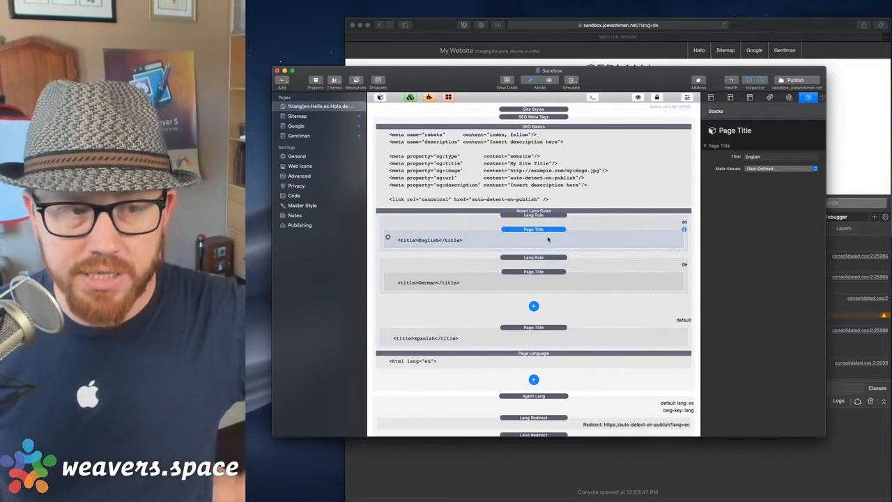
left_click(547, 259)
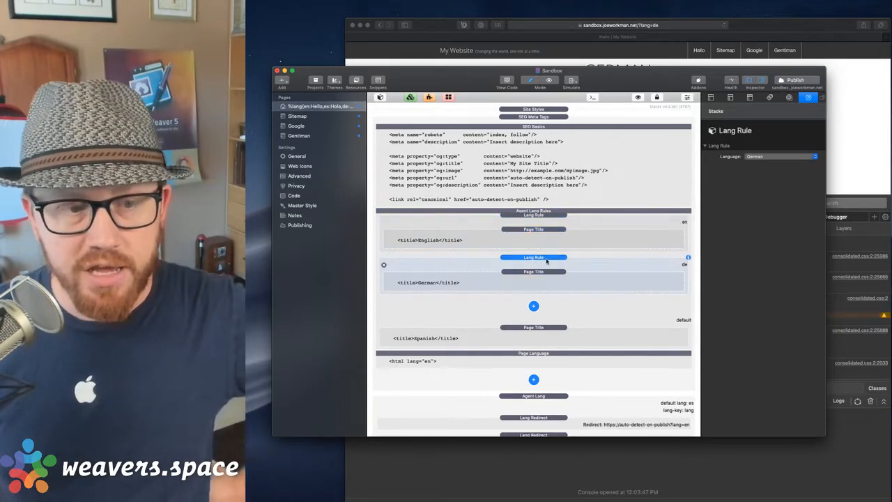
left_click(524, 281)
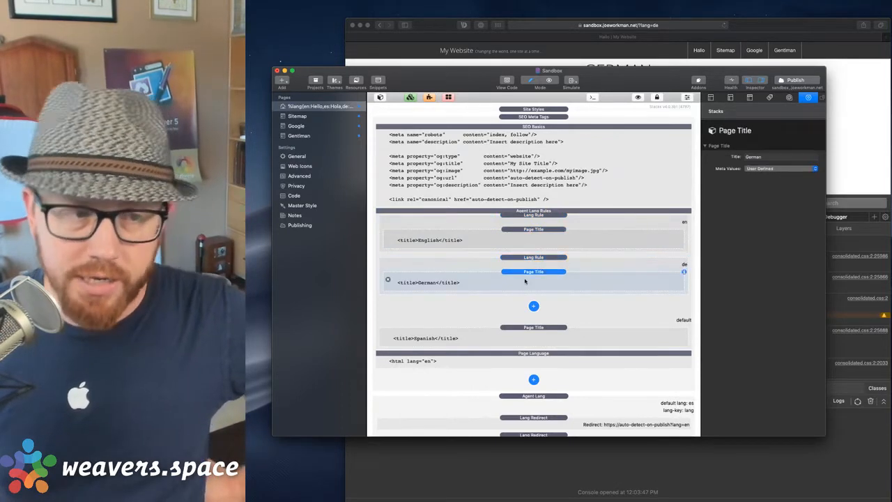
left_click(570, 333)
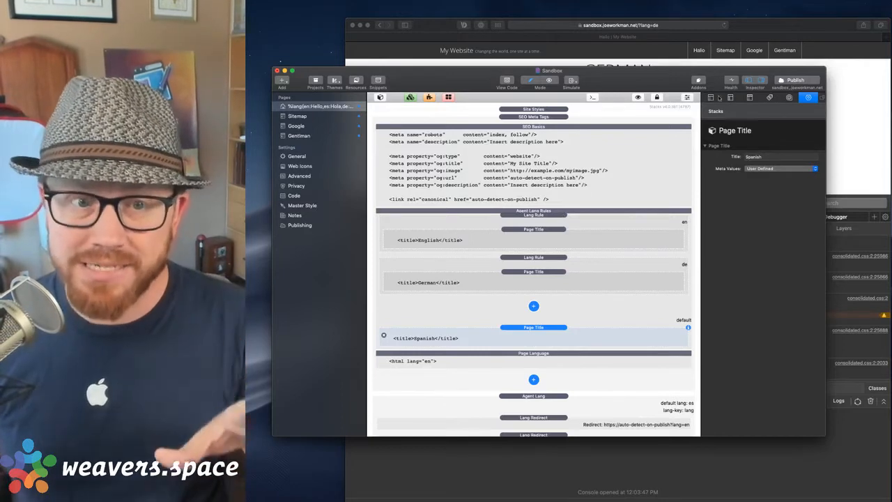
left_click(710, 98)
left_click(763, 181)
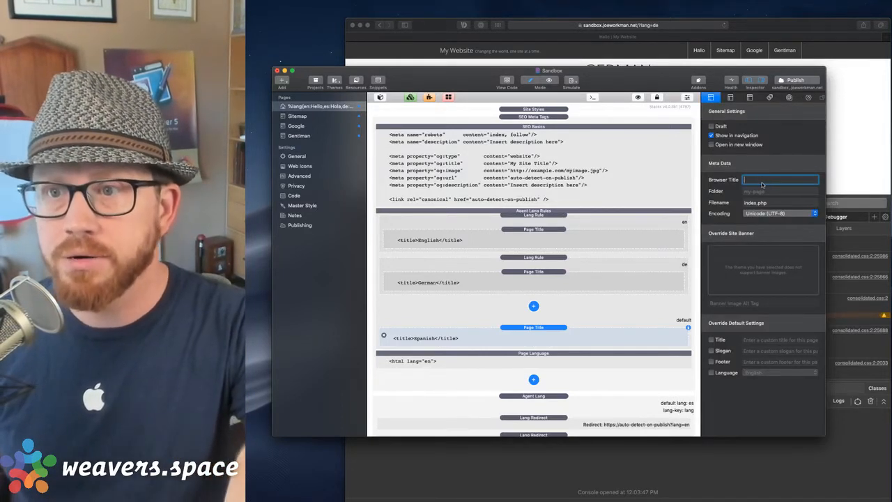
Paste the %lang(en:Hello,es:Hola,de:Hallo)% macro into Browser Title, leaving the Title override off.
key("super+alt+c")
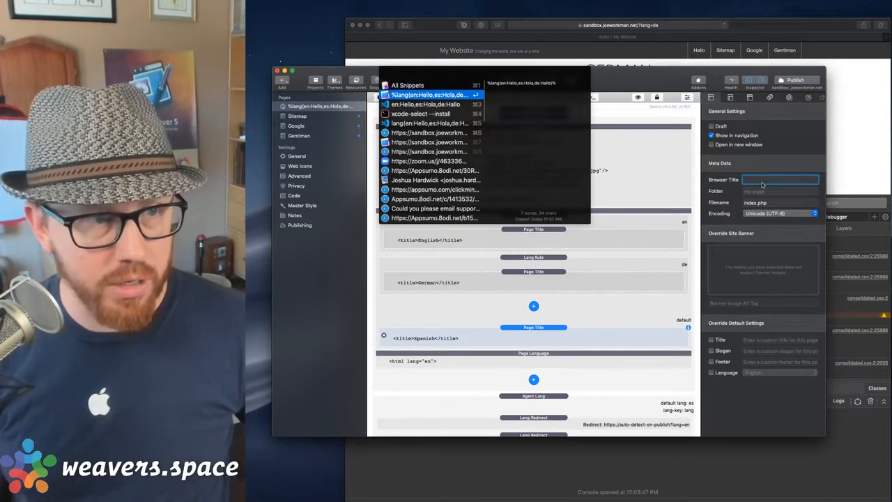
key("Return")
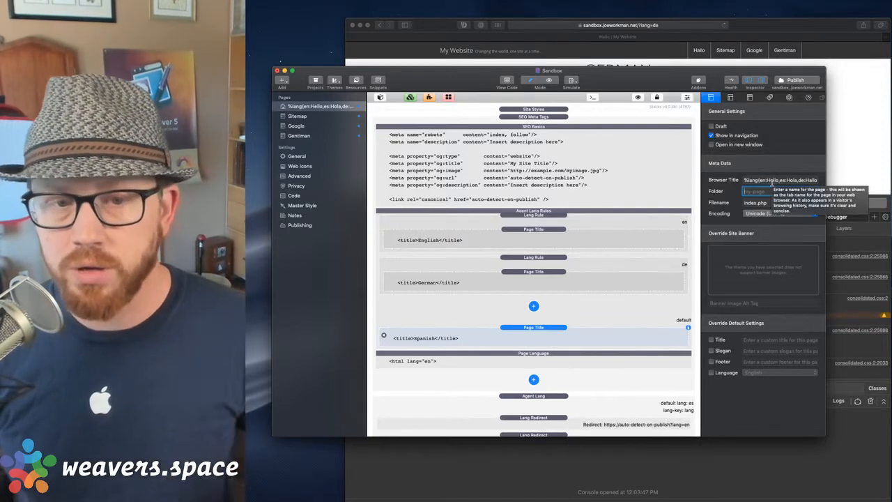
left_click(757, 340)
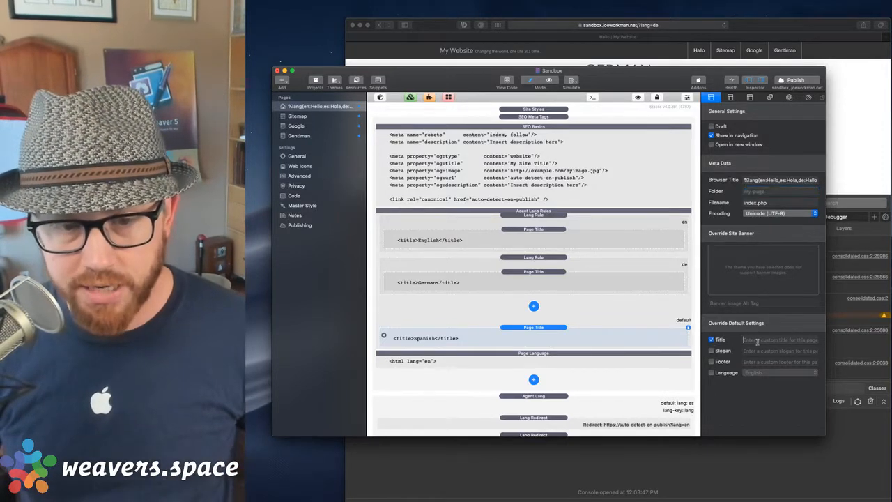
type("%lang(en:Hello,es:Hola,de:Hallo)%")
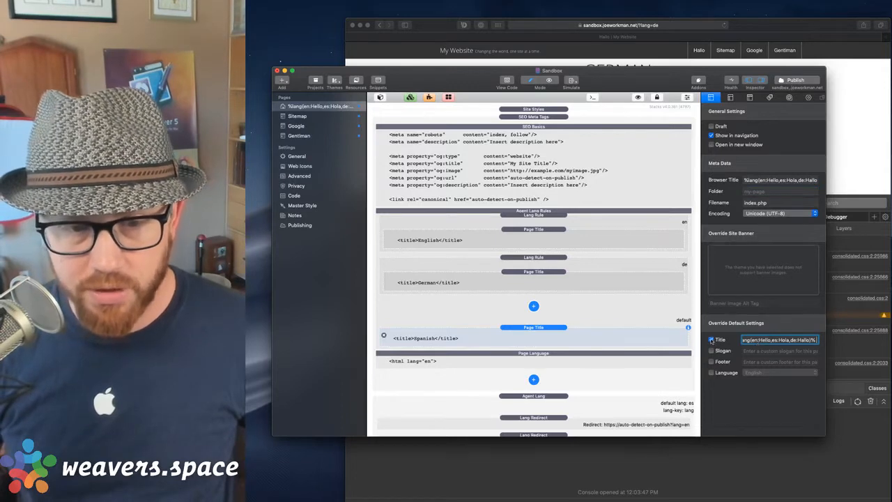
left_click(711, 340)
Check the Browser Title macro and select the en rule's English Page Title.
left_click(761, 179)
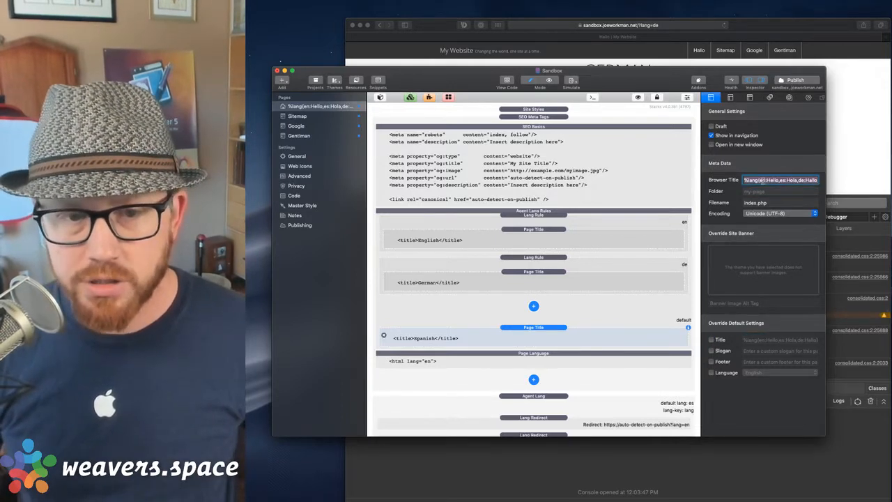
left_click(762, 179)
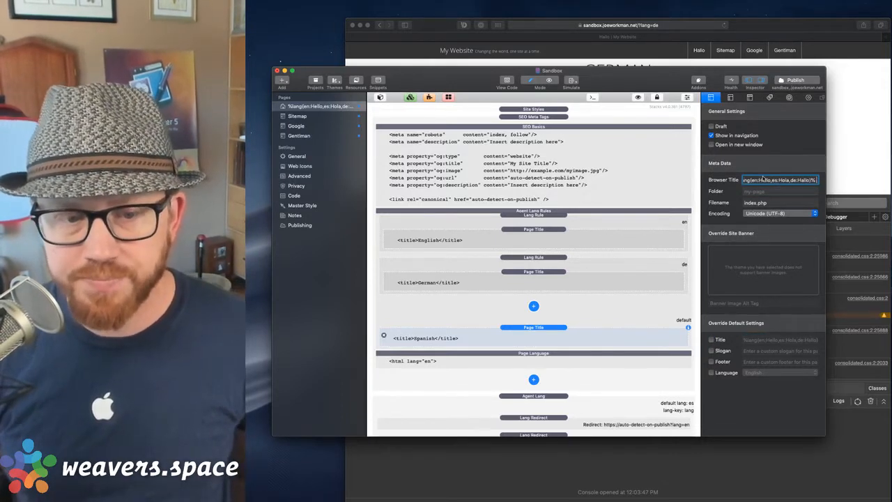
left_click(534, 215)
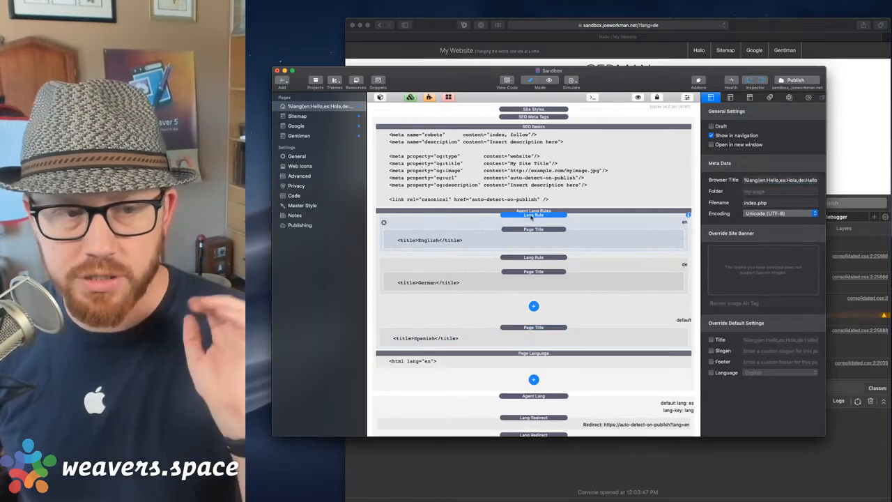
left_click(552, 236)
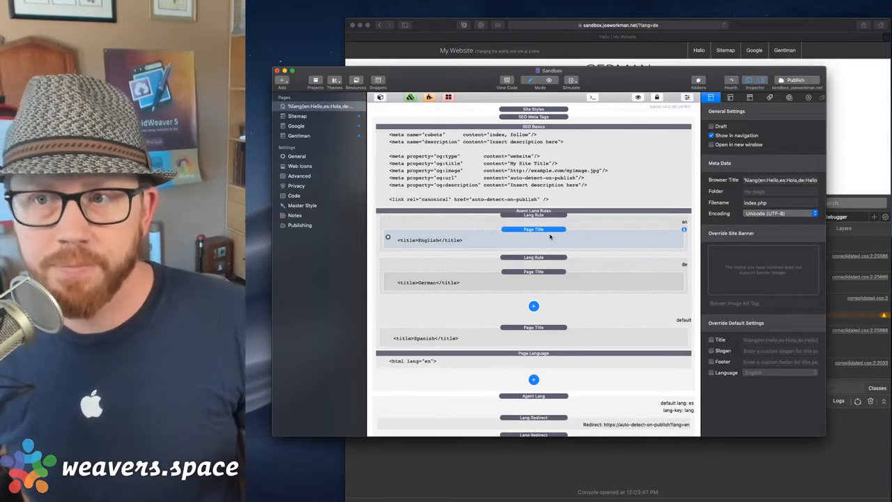
Delete the English, German and Spanish Page Titles and move Page Language into the en rule.
left_click_drag(543, 237, 546, 214)
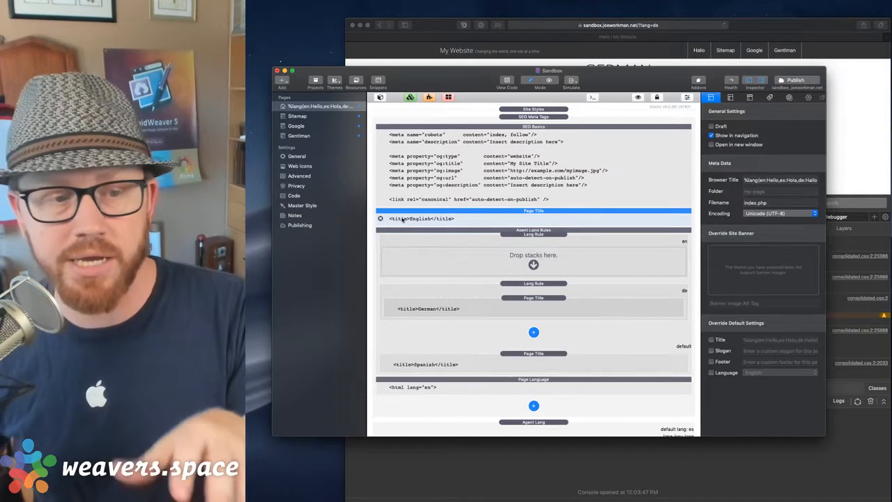
left_click(380, 218)
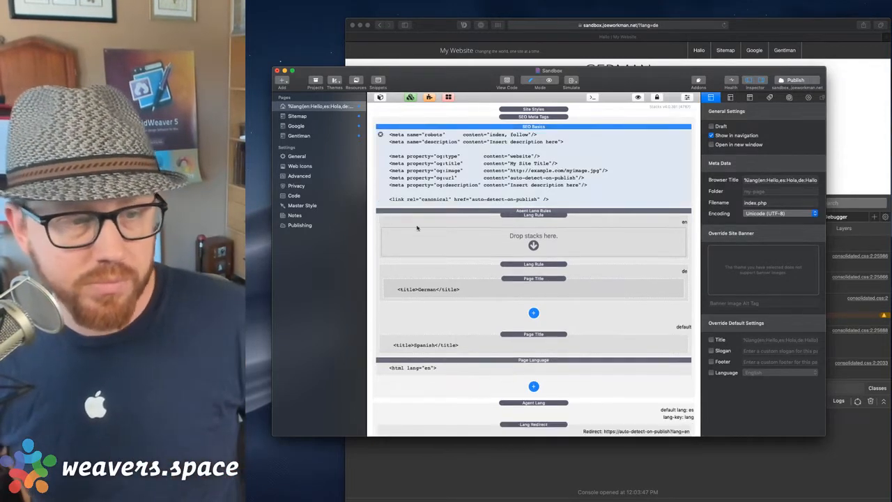
left_click(528, 280)
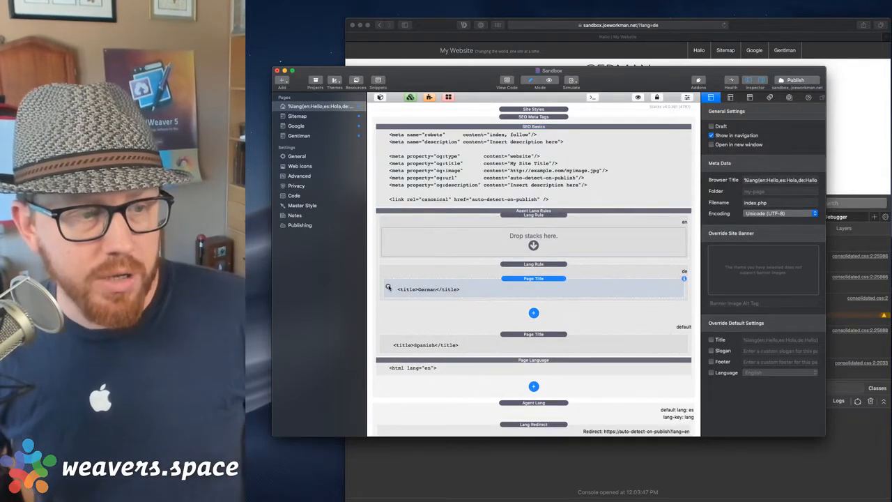
key("Delete")
left_click(432, 353)
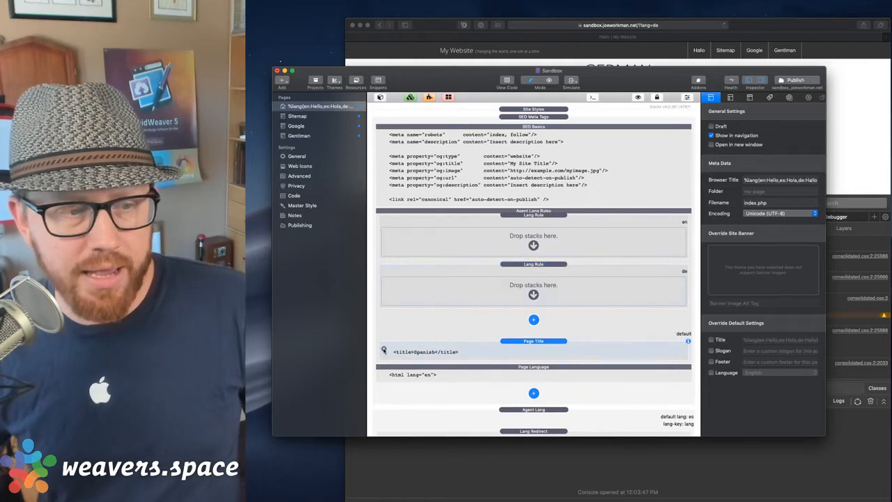
key("Delete")
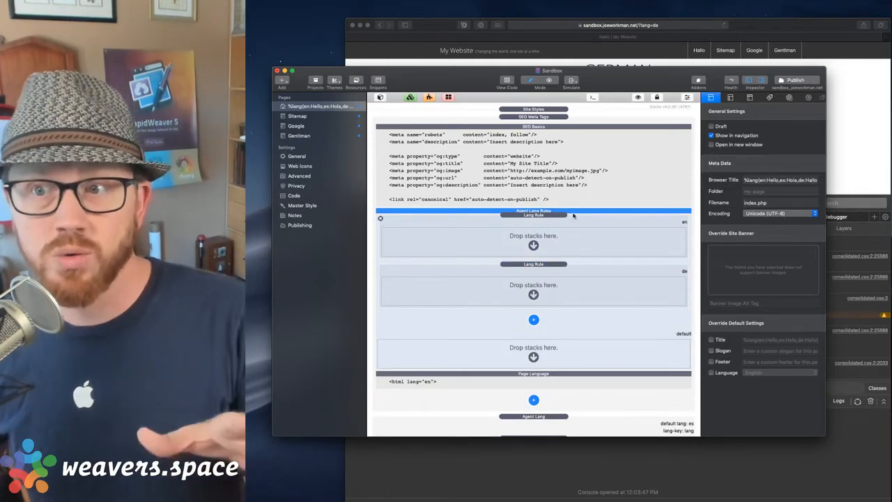
left_click(550, 375)
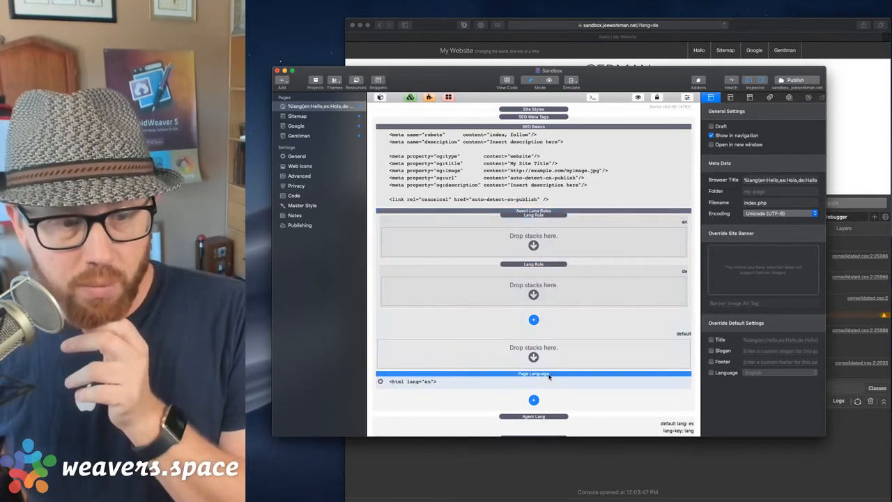
left_click_drag(539, 377, 550, 244)
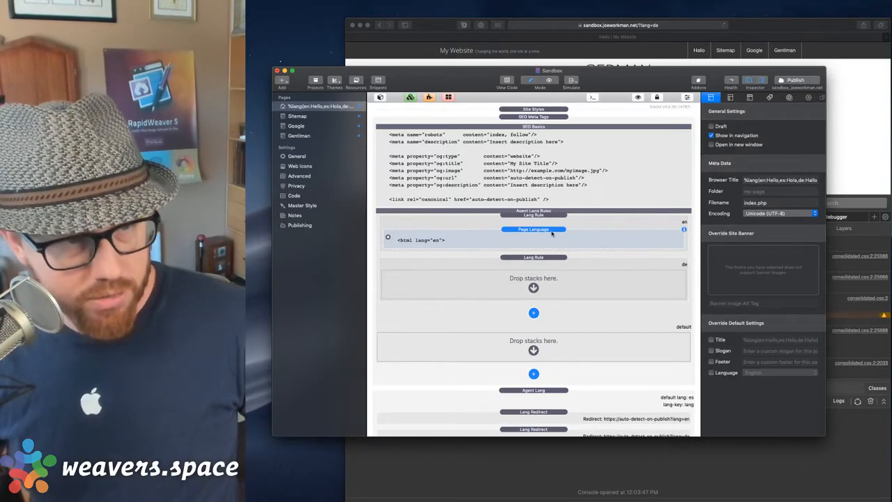
Copy the Page Language stack into the de rule and set its language to German.
left_click_drag(554, 234, 590, 291)
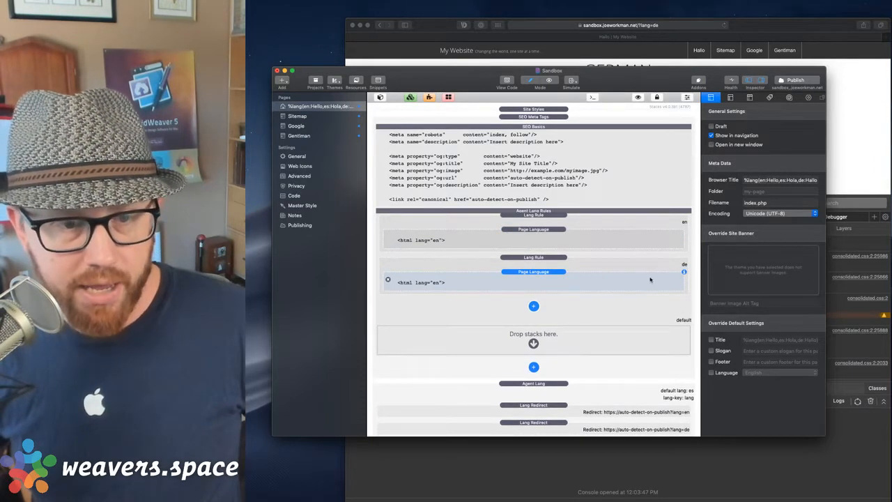
left_click(651, 278)
left_click(758, 156)
type("ger")
key("Down")
key("Return")
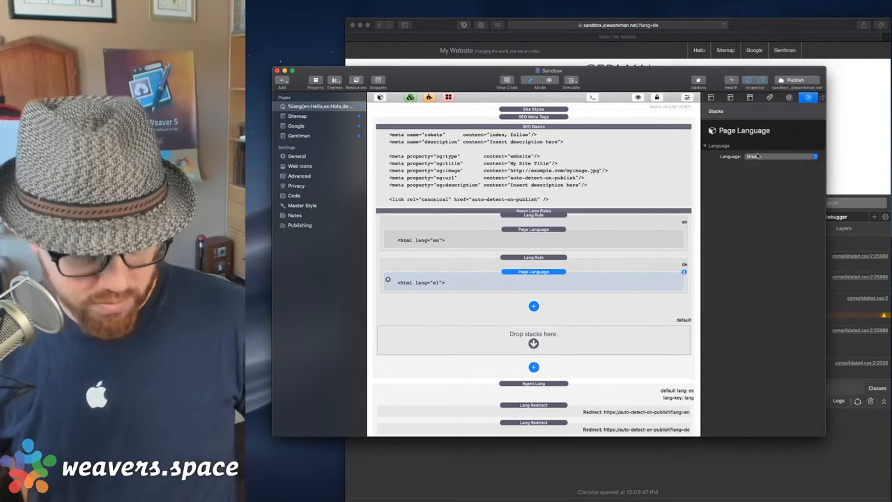
left_click(758, 156)
type("ger")
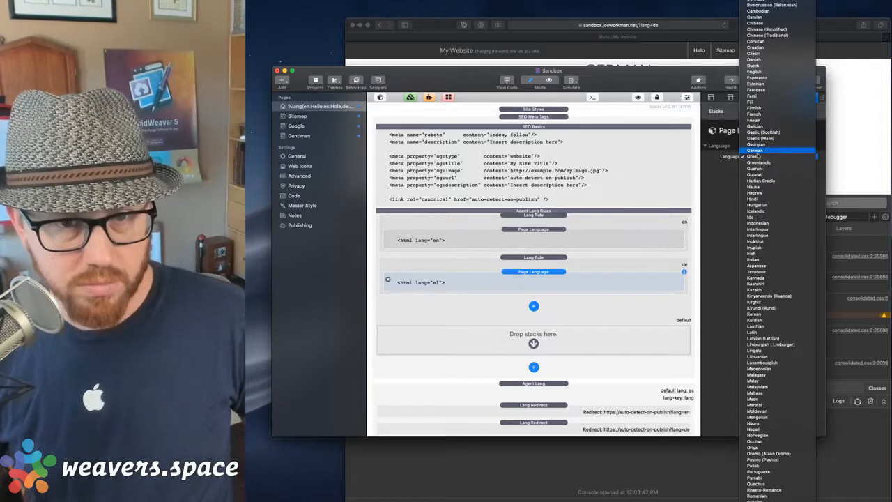
key("Return")
Copy the Page Language stack into the default rule with its language set to Spanish.
left_click_drag(550, 286, 556, 342)
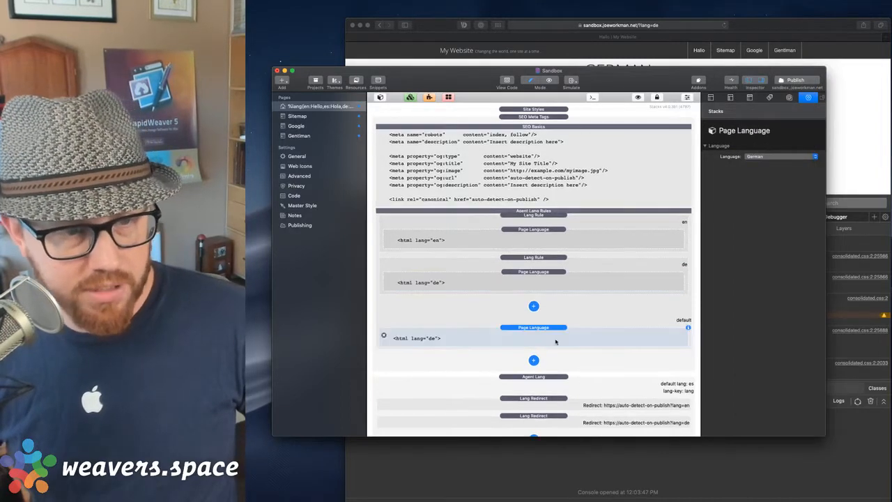
left_click(756, 156)
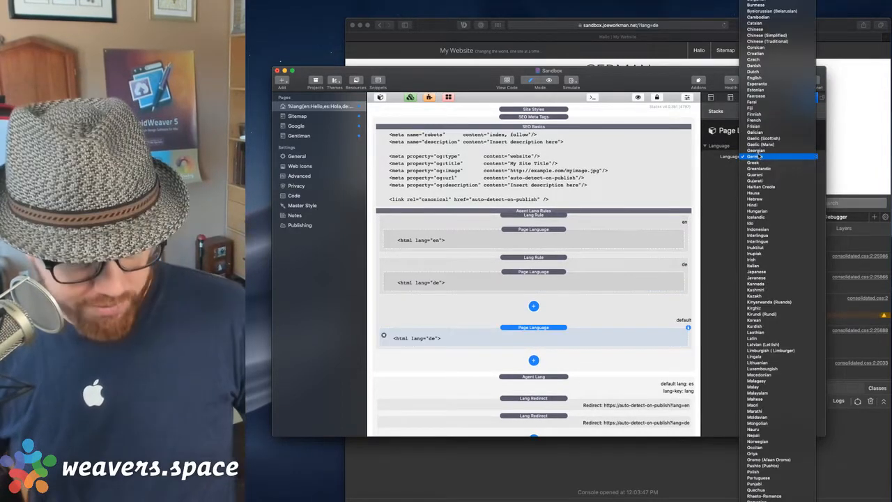
key("Return")
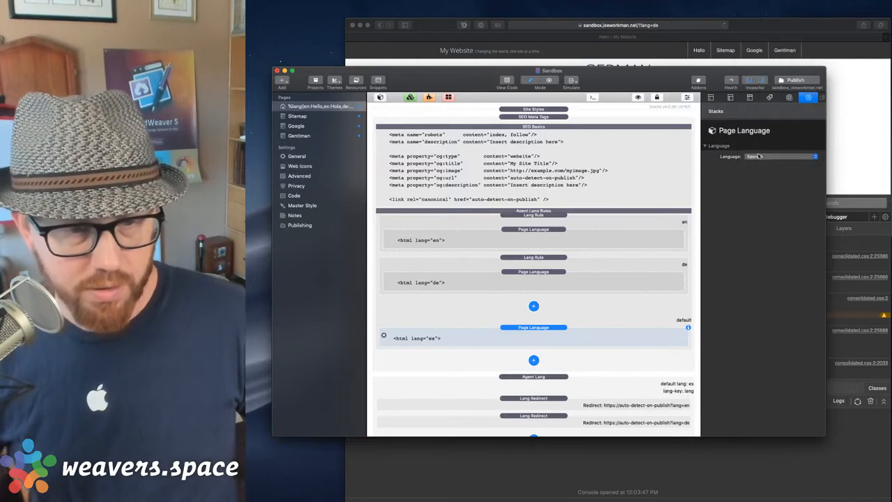
left_click(601, 319)
left_click(560, 333)
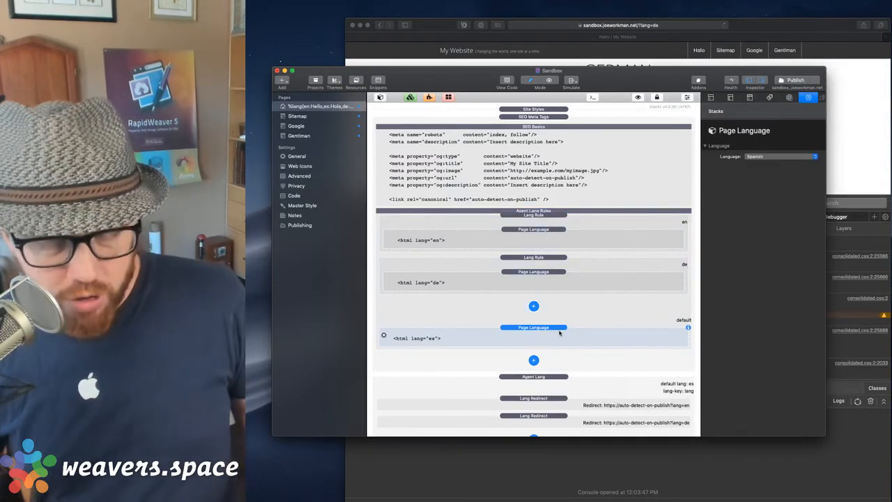
key("Delete")
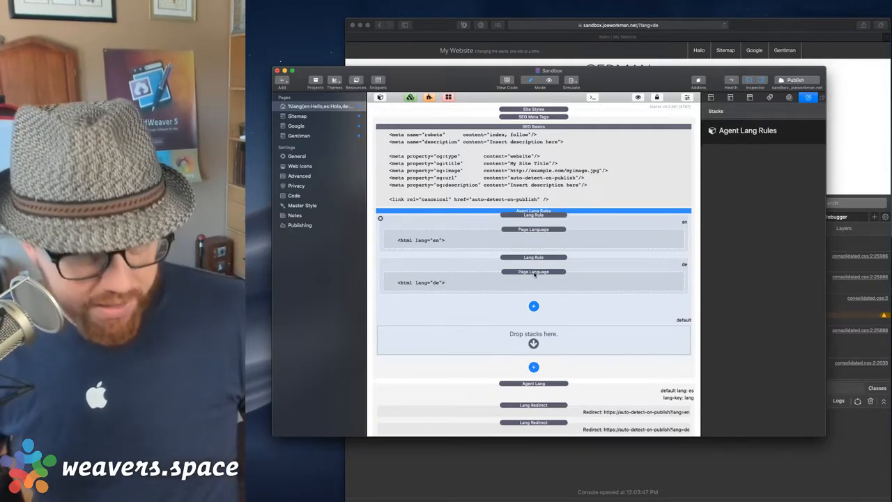
key("super+z")
left_click(537, 334)
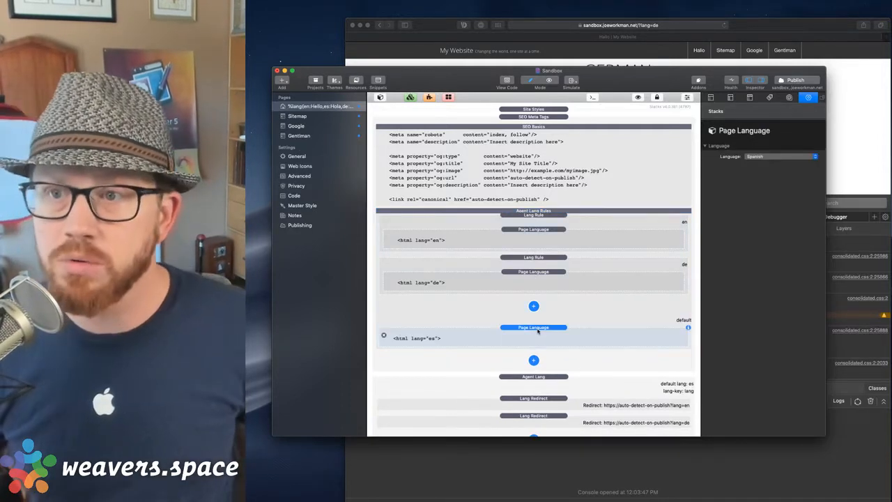
Inspect the SEO stacks and the page's Browser Title, keeping SEO Basics in place.
left_click(551, 214)
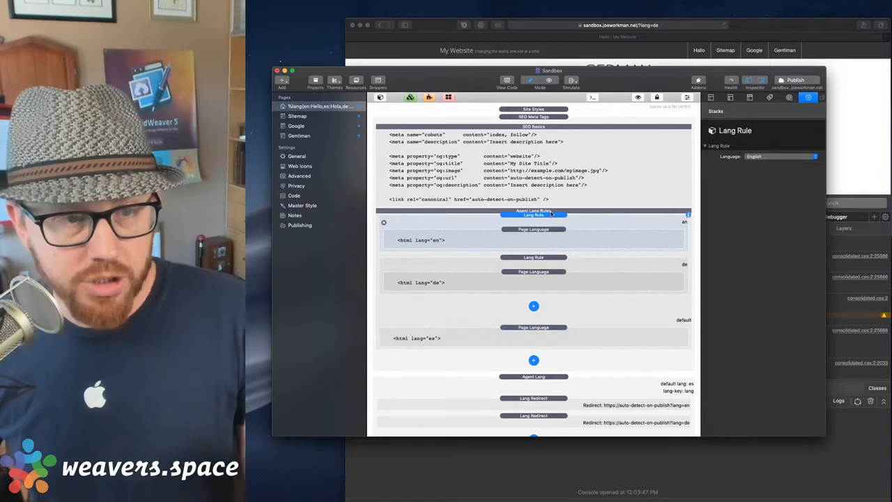
left_click(539, 156)
key("Delete")
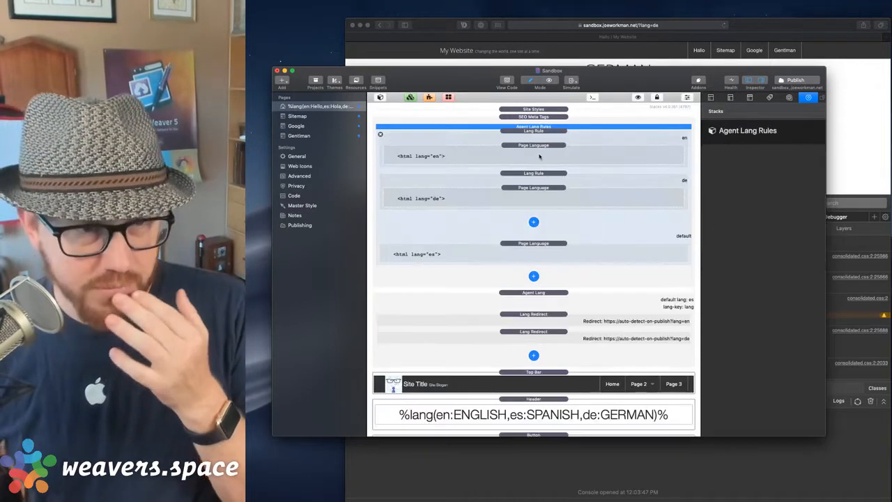
key("super+z")
left_click(532, 119)
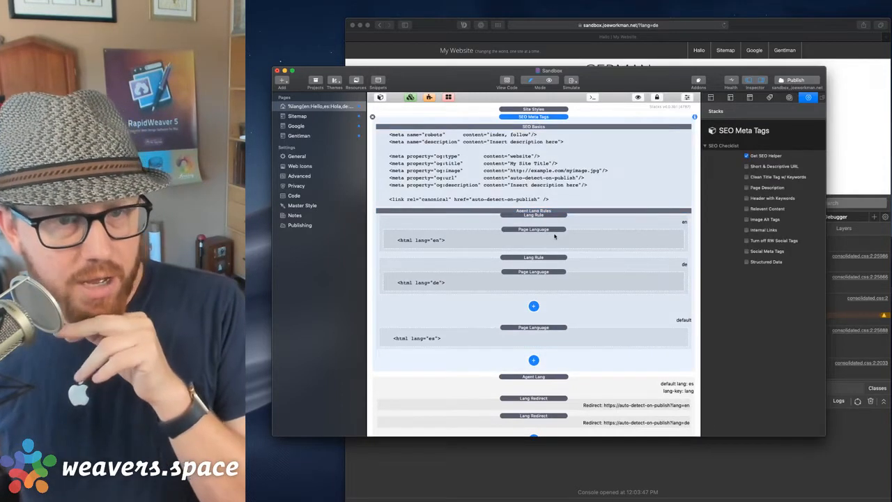
left_click(711, 98)
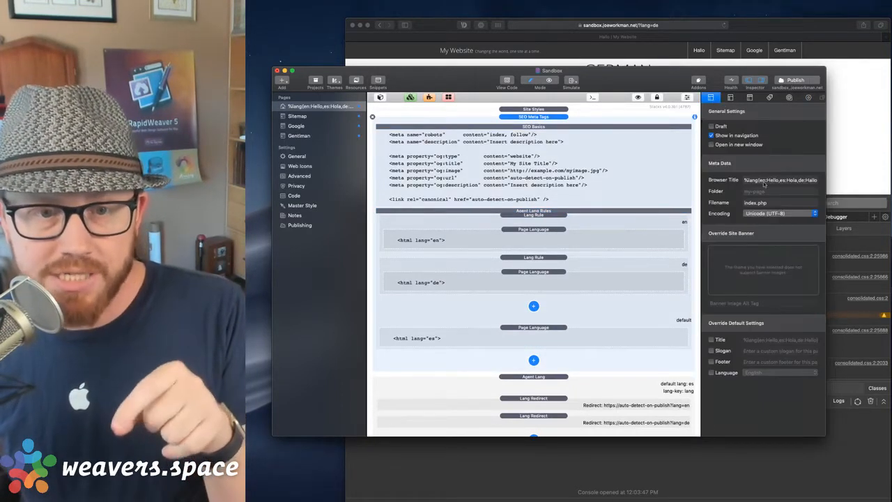
triple_click(790, 180)
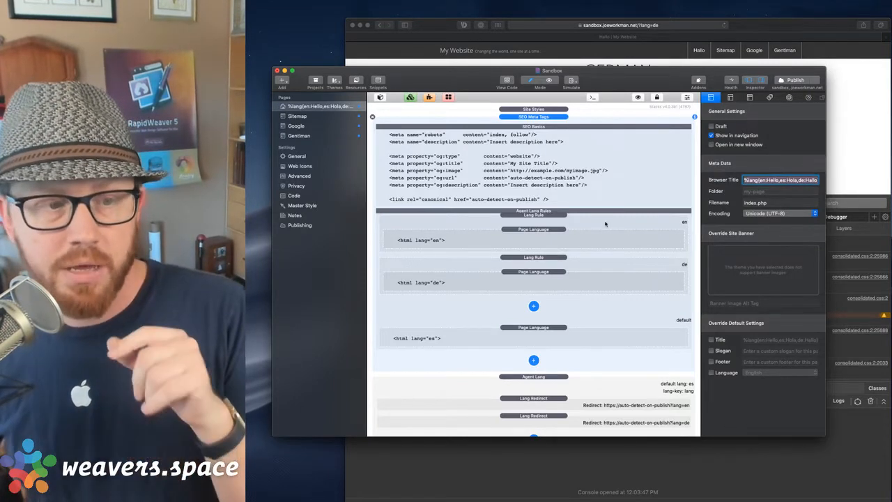
Review the en, German and Spanish Page Language stacks and publish the site.
left_click(551, 218)
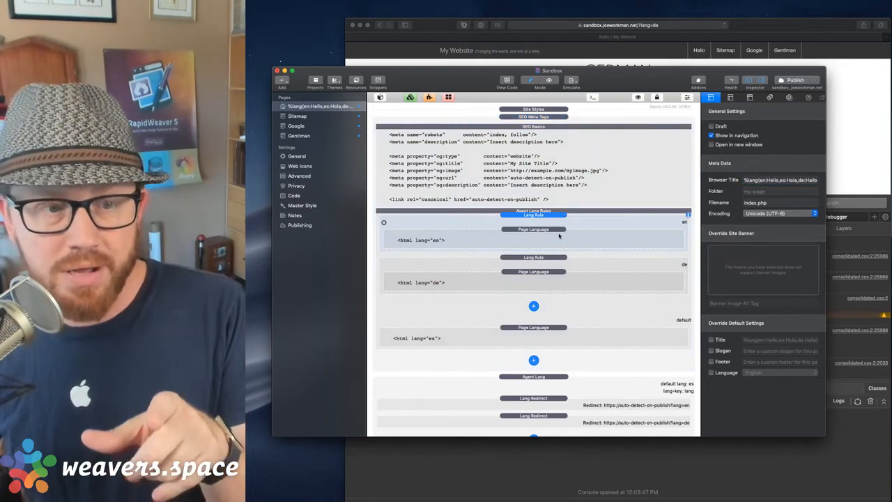
left_click(556, 279)
left_click(557, 328)
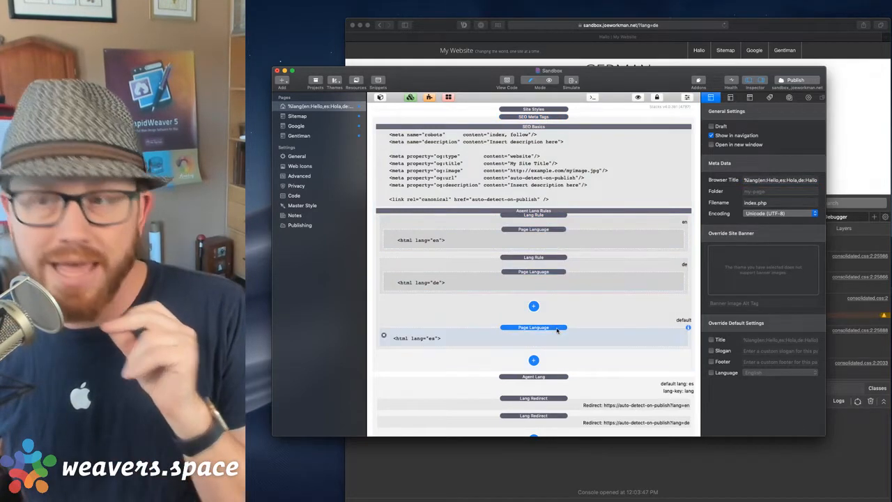
left_click(786, 80)
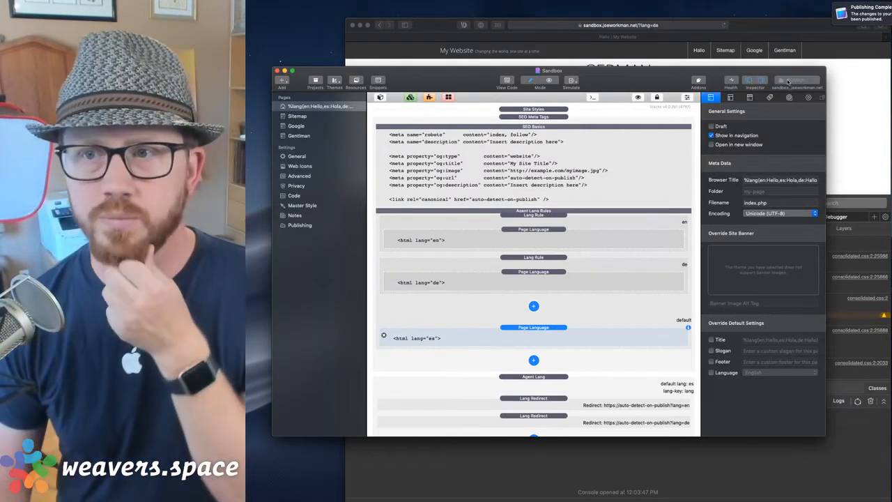
Switch to Safari's published German page and dismiss the publishing notification.
left_click(844, 116)
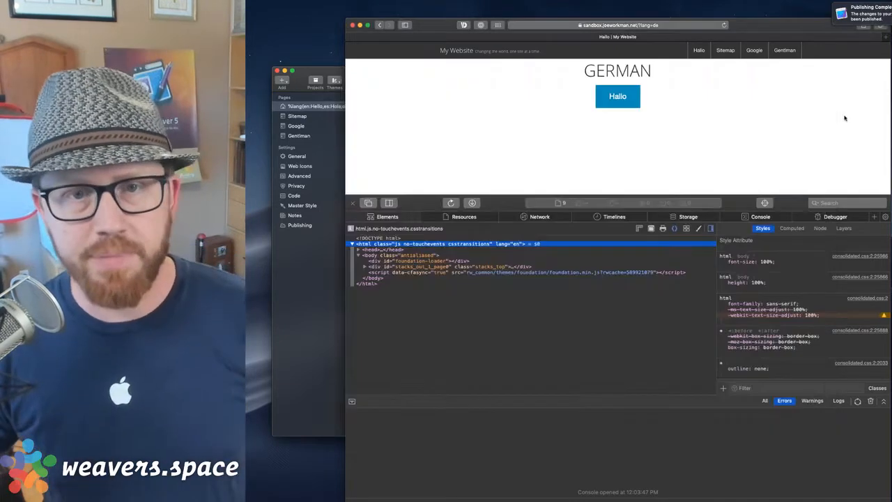
left_click(761, 108)
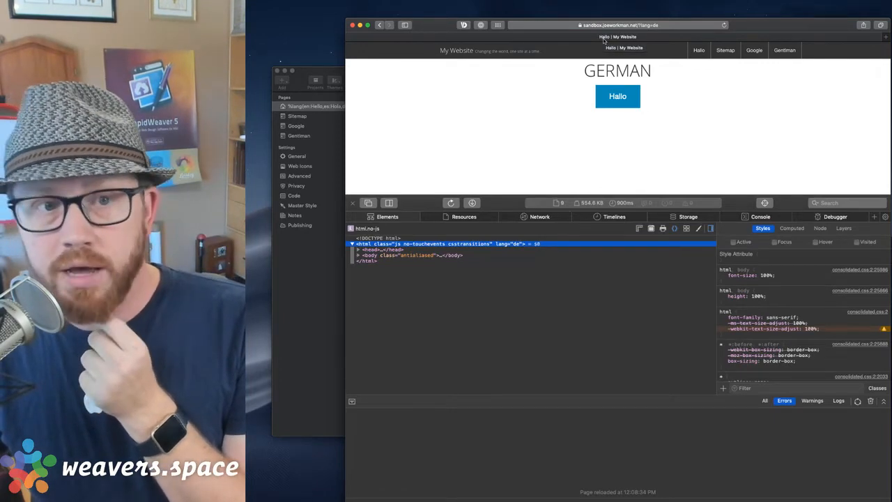
Enable the page's Title override with the %lang macro and republish the site.
left_click(319, 251)
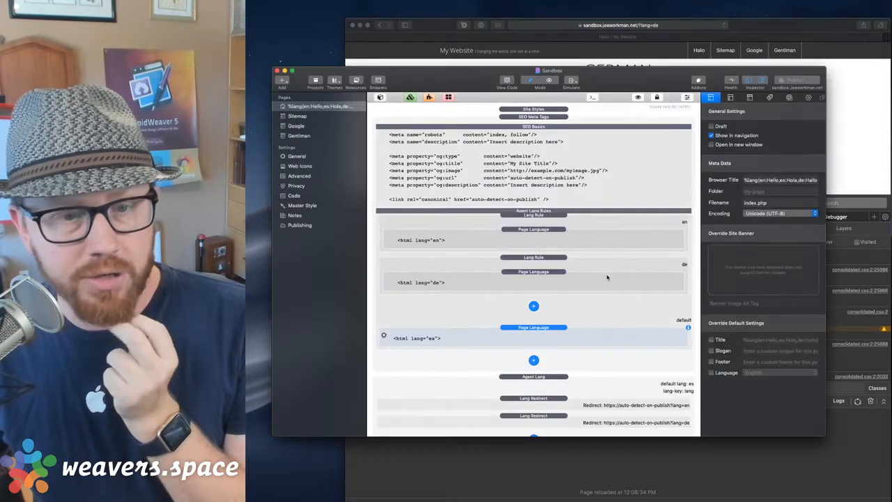
left_click(711, 339)
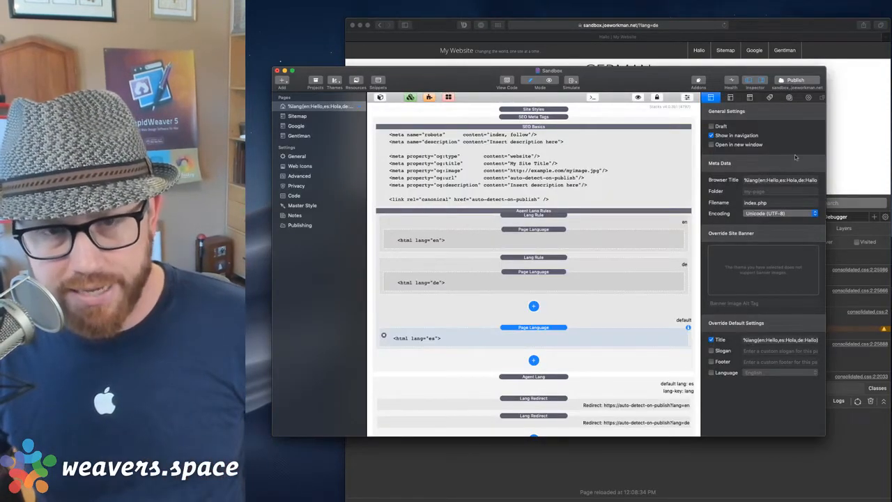
left_click(785, 82)
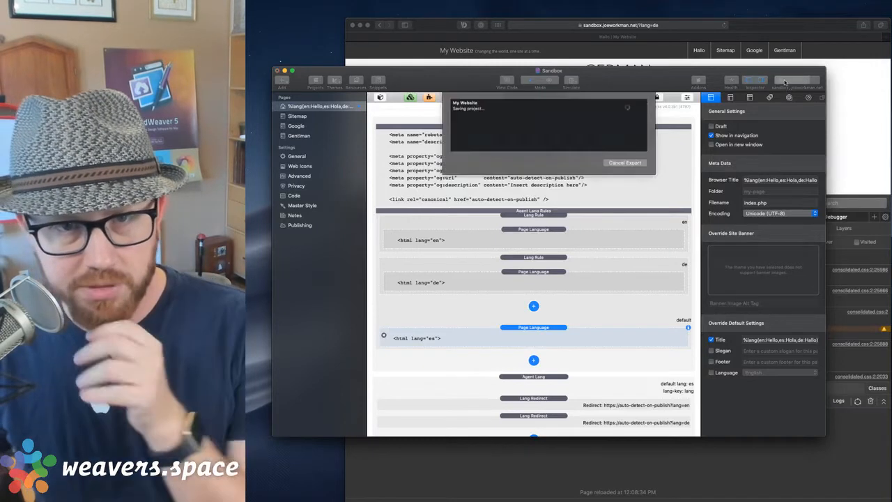
left_click(864, 89)
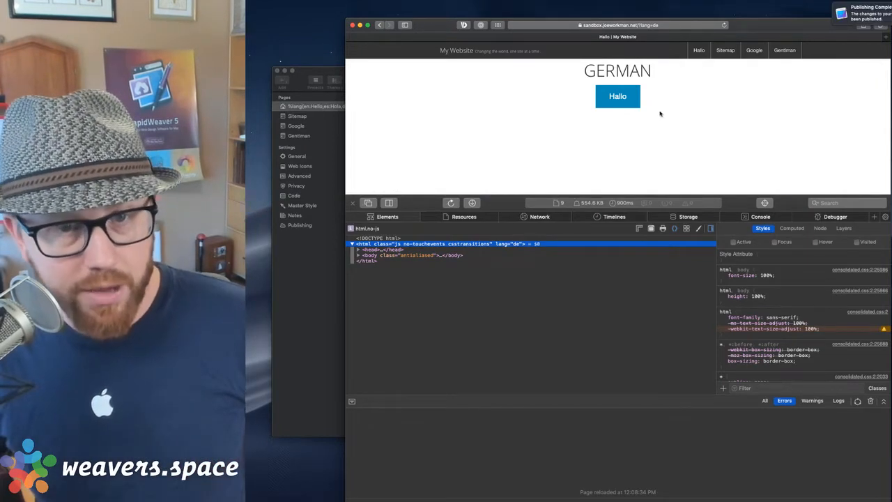
Inspect the page's html element and load the English version at ?lang=en.
left_click(850, 15)
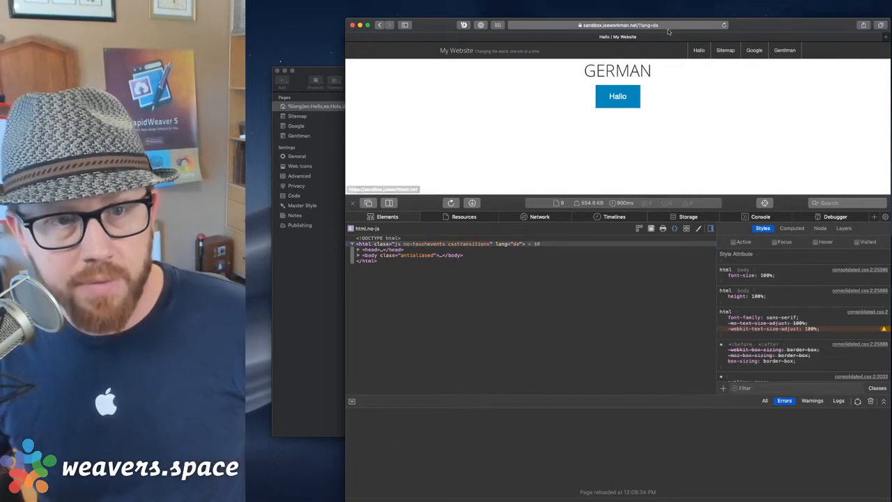
left_click(507, 245)
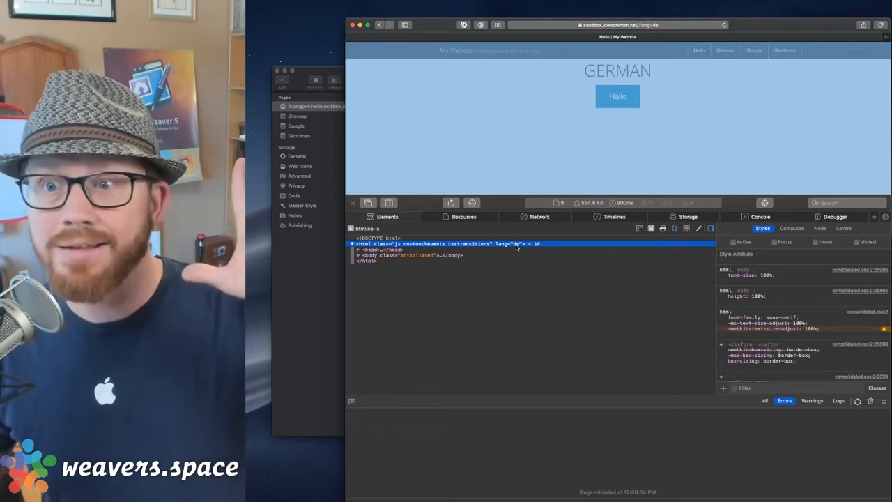
left_click(665, 27)
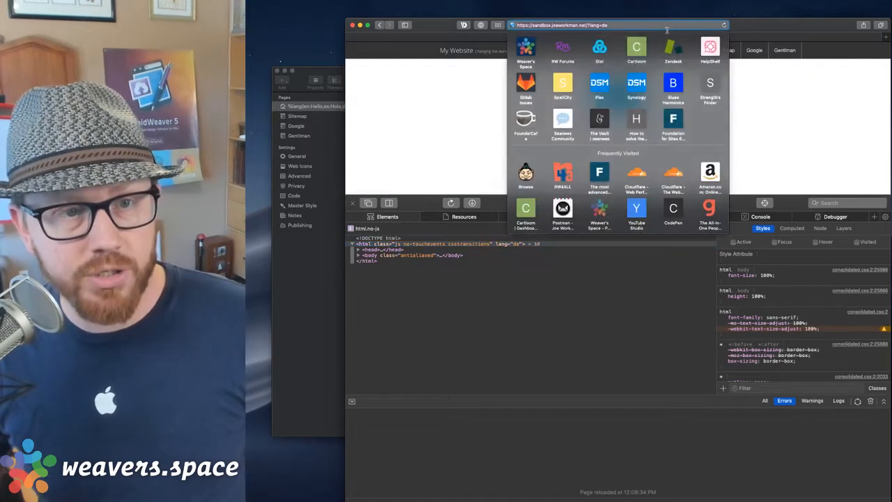
key("BackSpace")
key("BackSpace")
type("en")
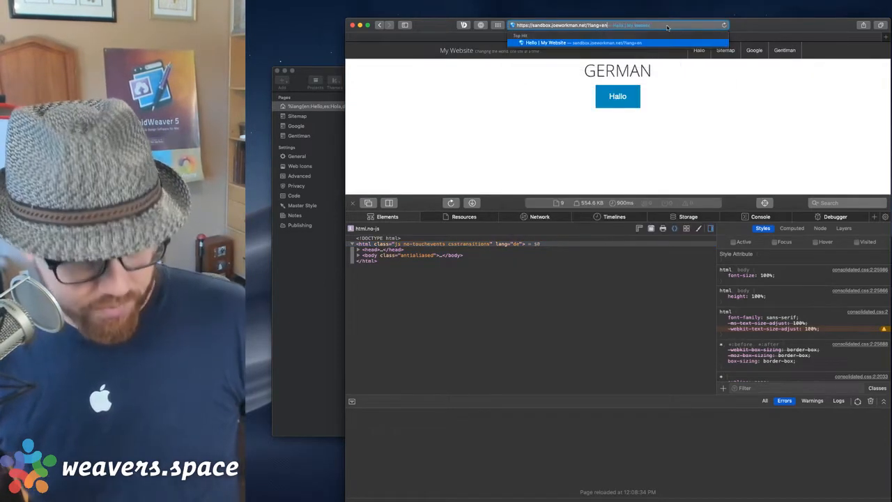
key("Return")
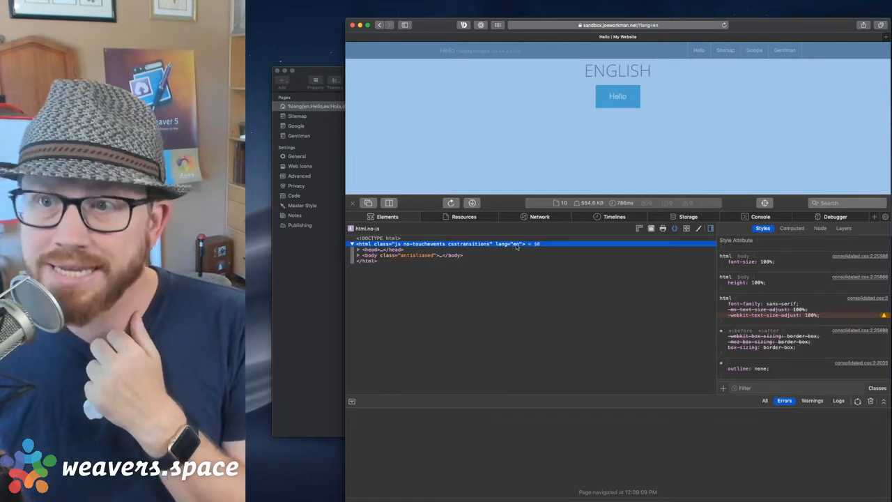
Load the Spanish version of the page at ?lang=es.
left_click(652, 26)
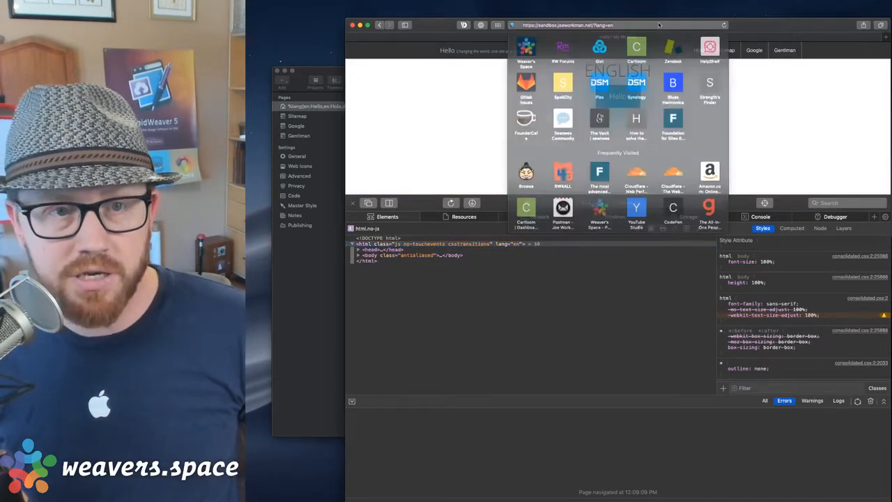
type("s")
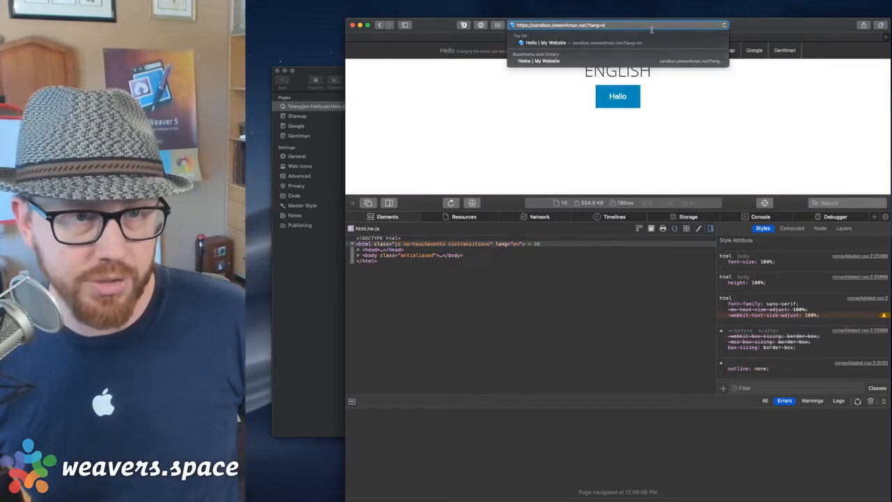
key("Return")
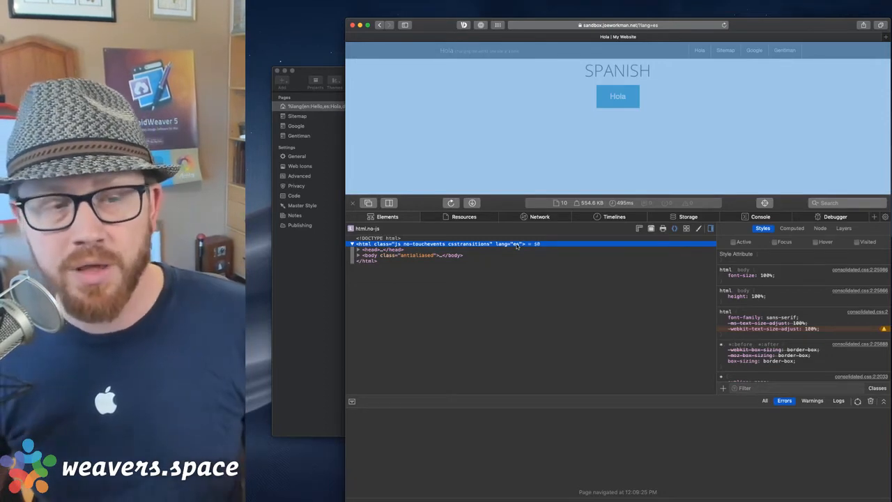
Back in RapidWeaver, select the en language rule and bring up the list of SEO stacks to add.
left_click(300, 272)
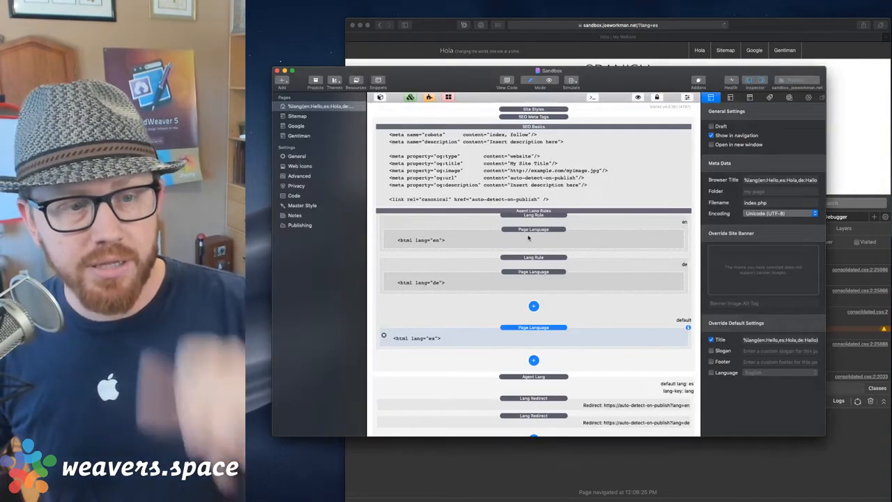
left_click(532, 221)
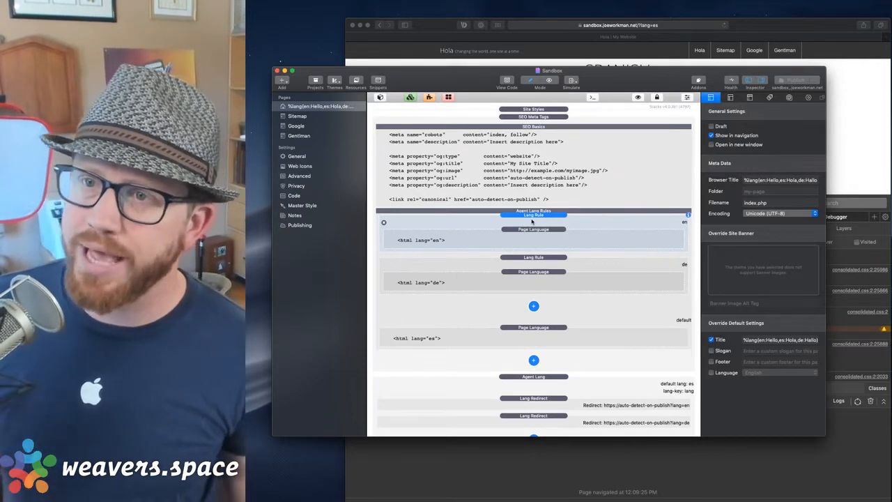
left_click(533, 359)
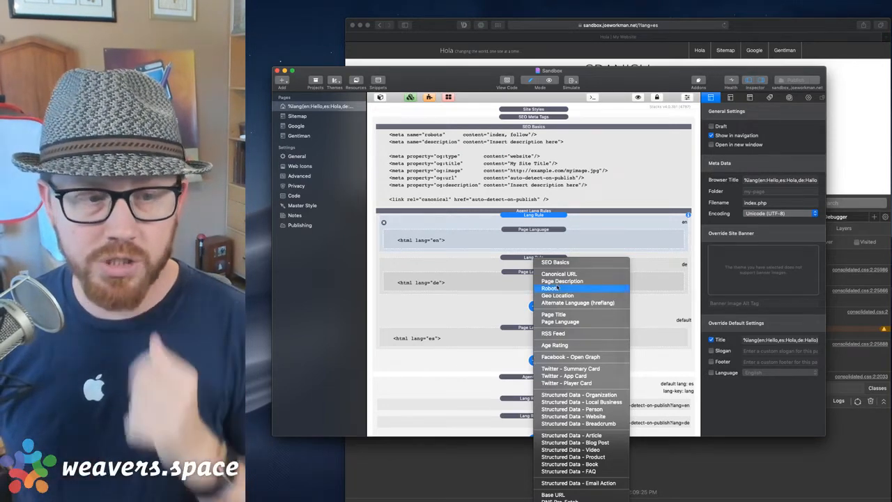
Add a Canonical URL stack inside the en rule, appending ?lang=en to the URL.
left_click(558, 274)
left_click_drag(543, 360, 531, 337)
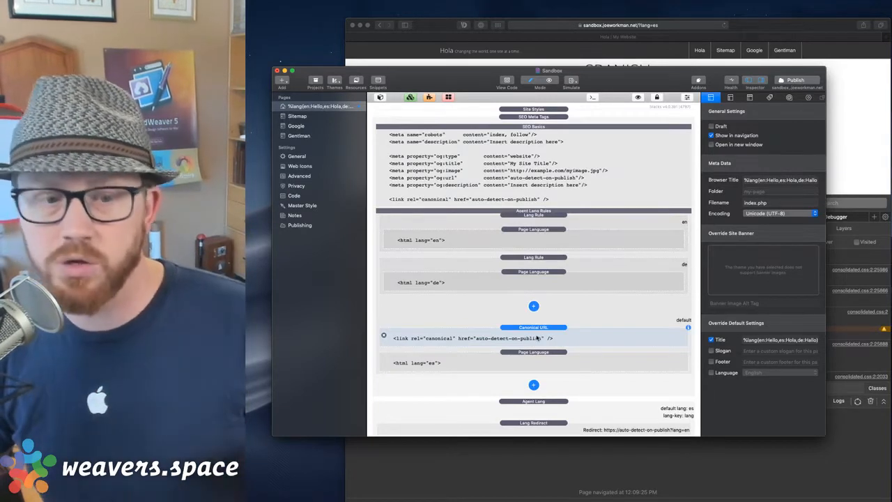
left_click_drag(537, 330, 545, 246)
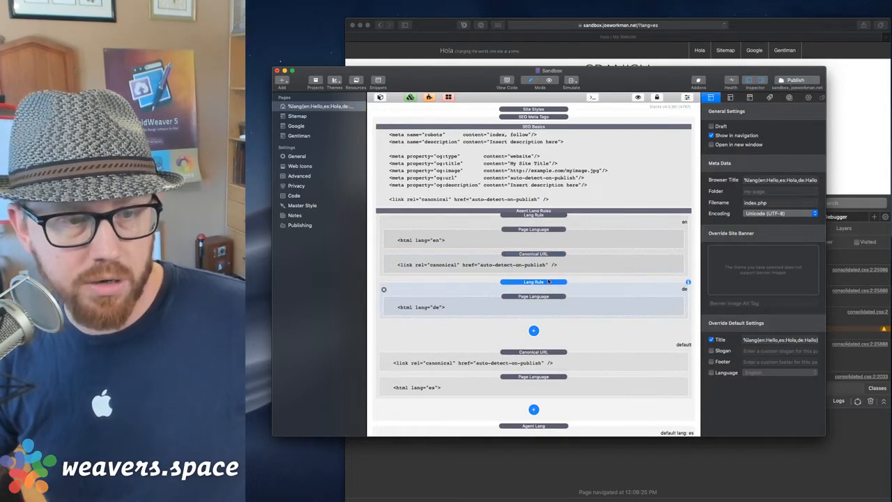
left_click(557, 253)
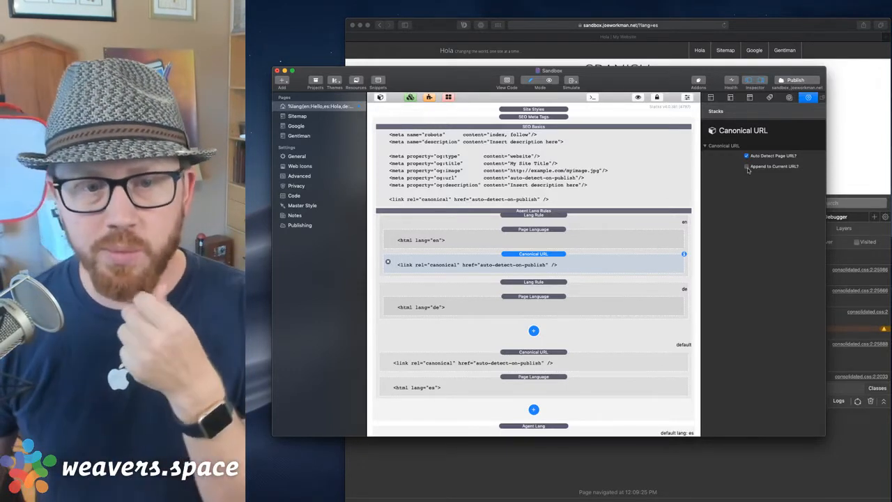
left_click(746, 167)
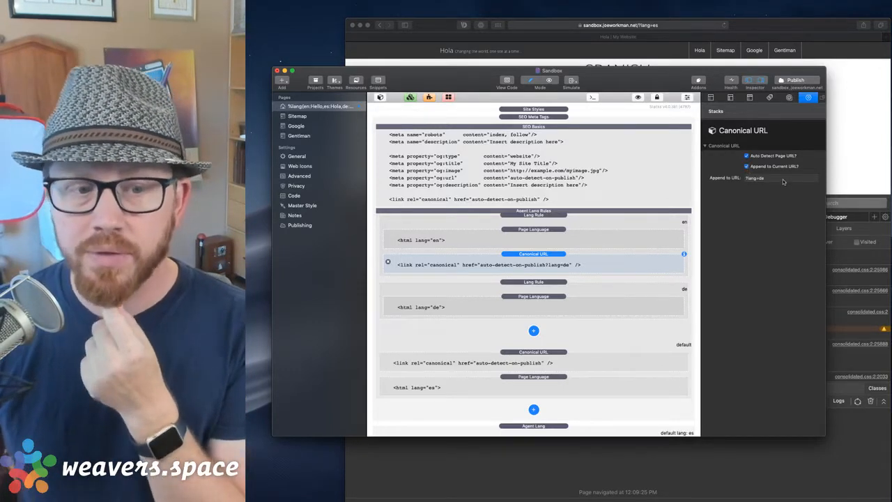
left_click(778, 178)
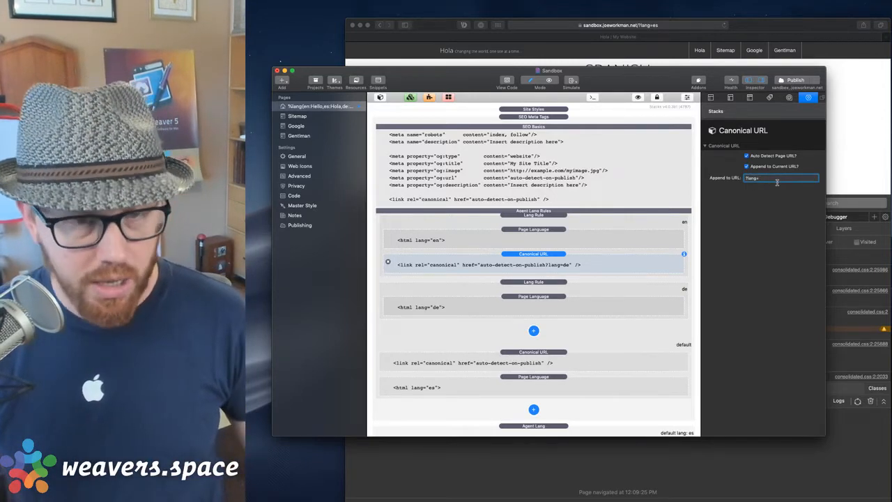
type("en")
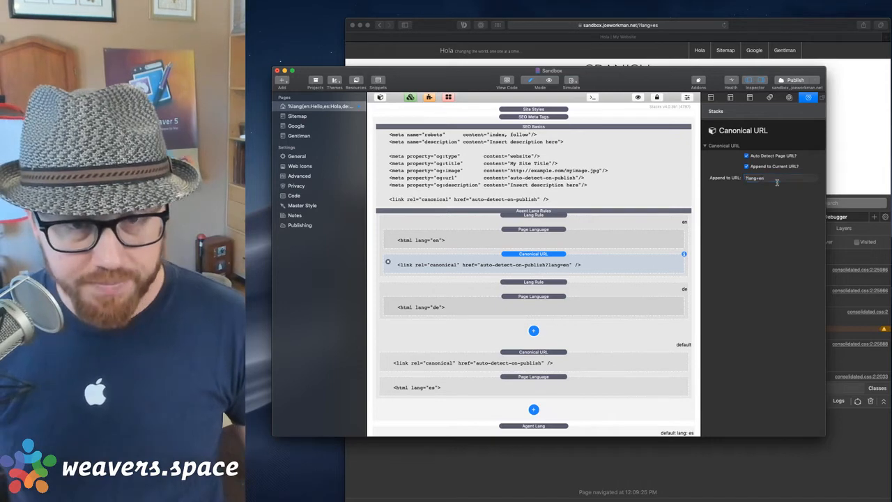
key("Tab")
Copy the canonical stack into the de rule with ?lang=de and check all three canonical links.
left_click_drag(575, 257, 570, 299)
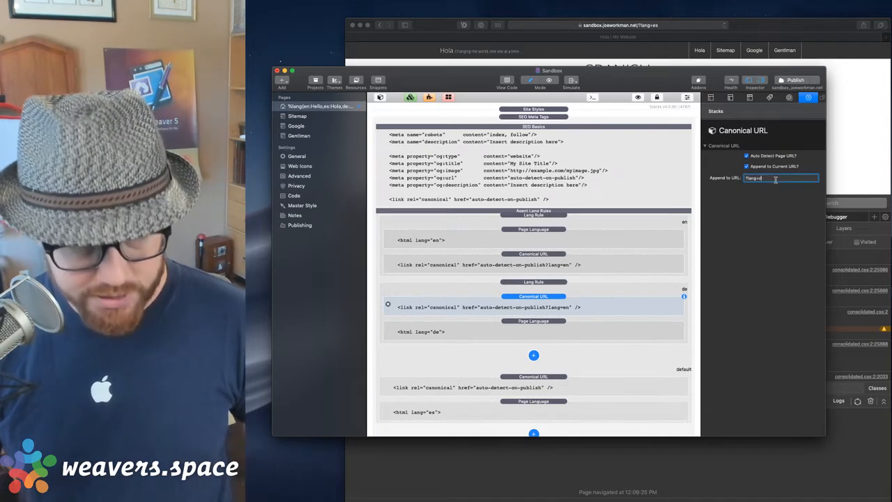
key("Tab")
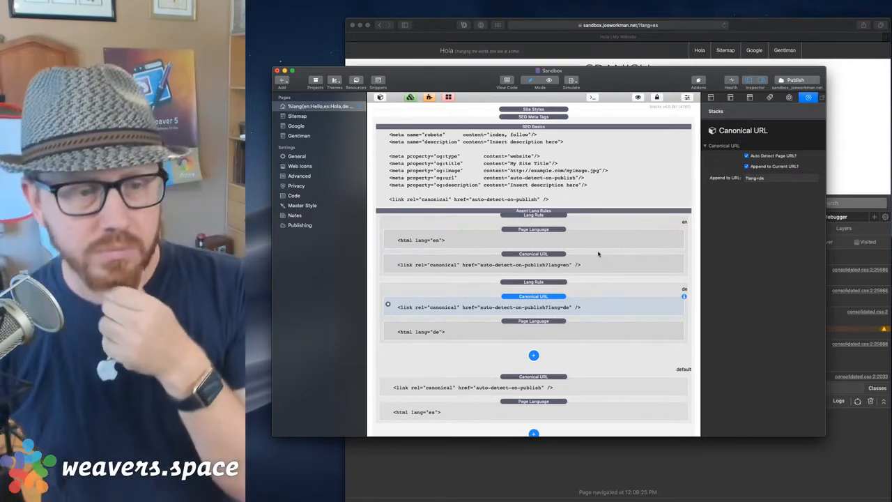
left_click(580, 261)
left_click(576, 382)
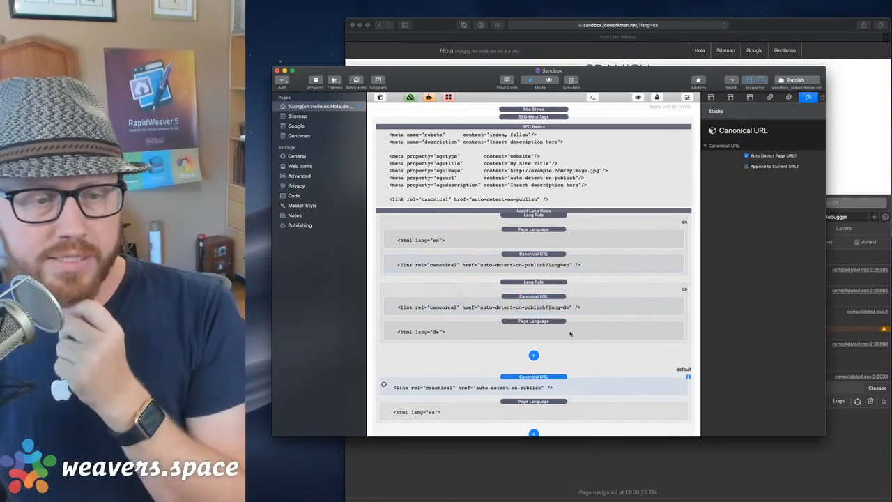
left_click(568, 305)
scroll(556, 341, "down", 2)
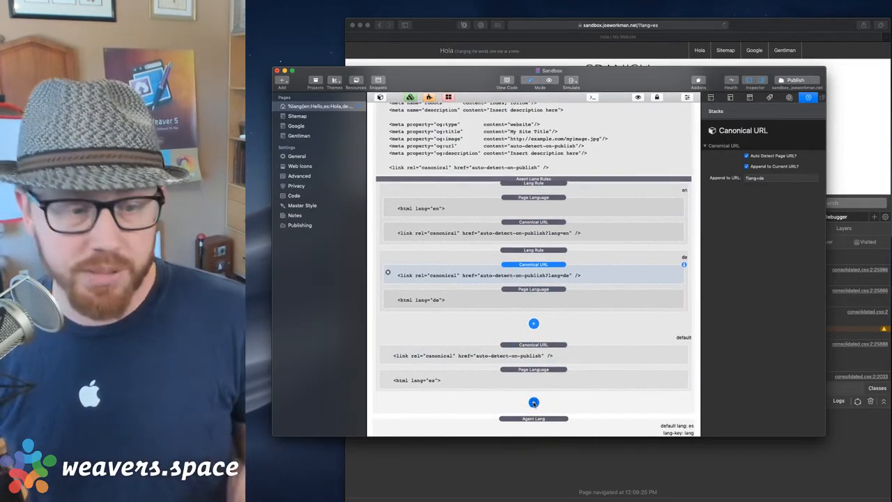
left_click(534, 403)
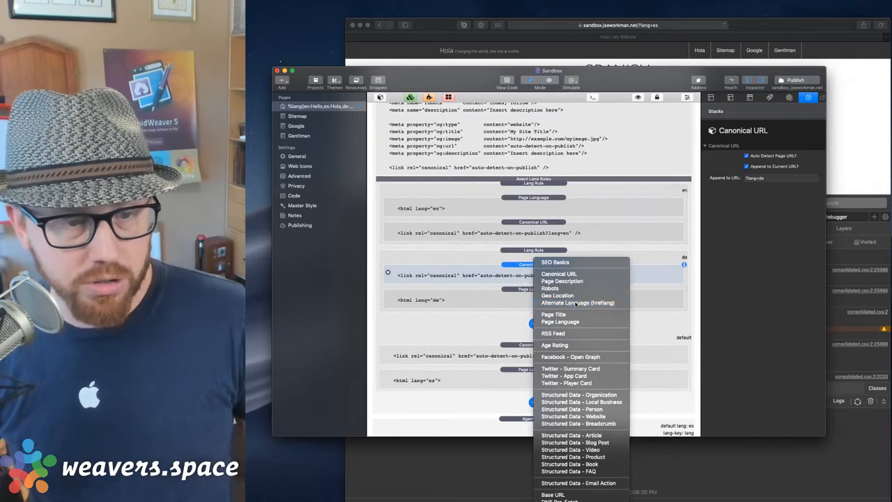
Add an Alternate Language (hreflang) stack above the page language, set to German.
left_click(575, 303)
left_click_drag(558, 399, 562, 372)
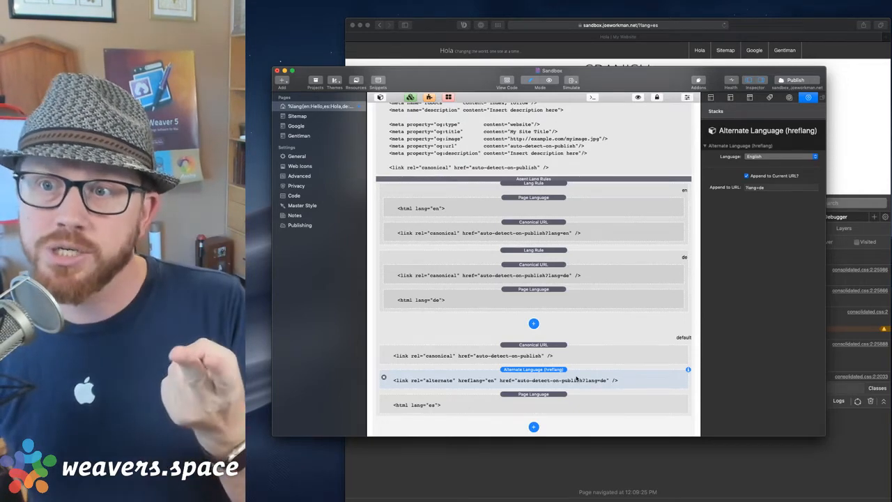
left_click(754, 156)
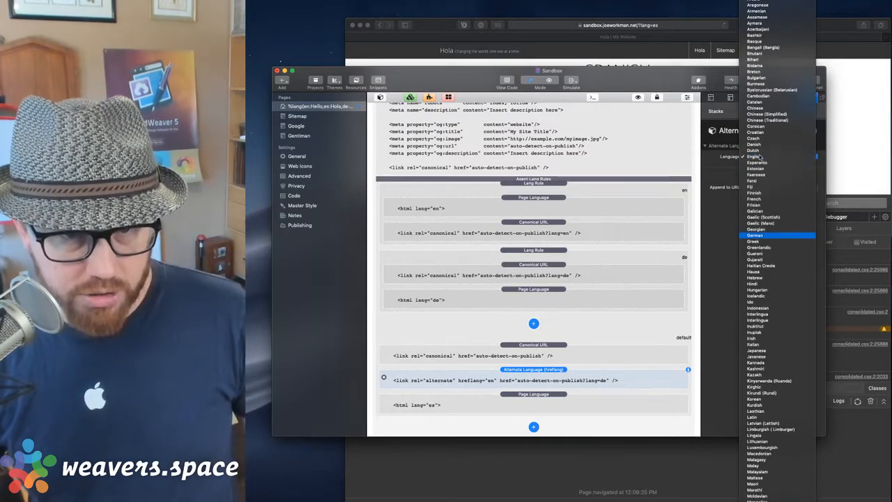
left_click(767, 235)
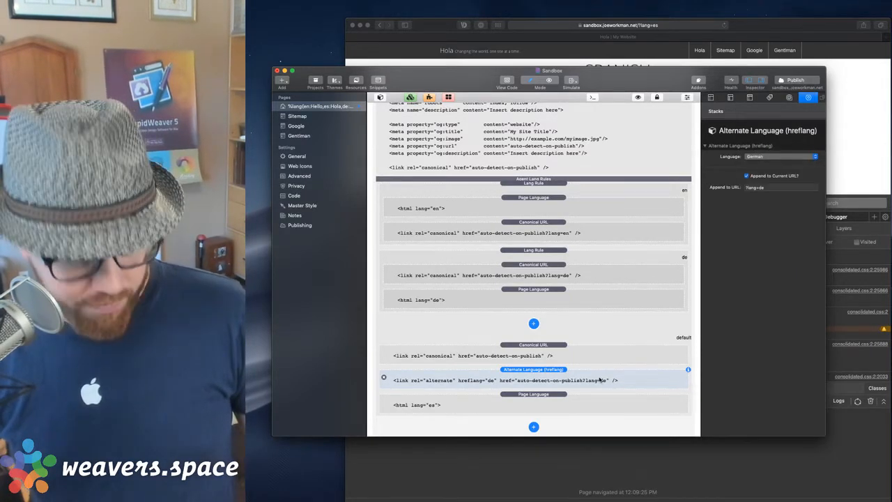
Duplicate the hreflang stack as an English copy with ?lang=en.
key("super+d")
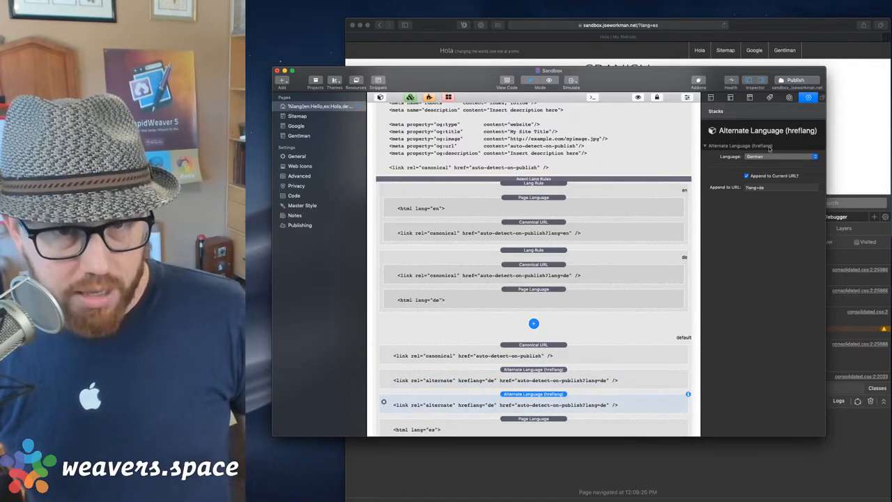
left_click(766, 157)
key("e")
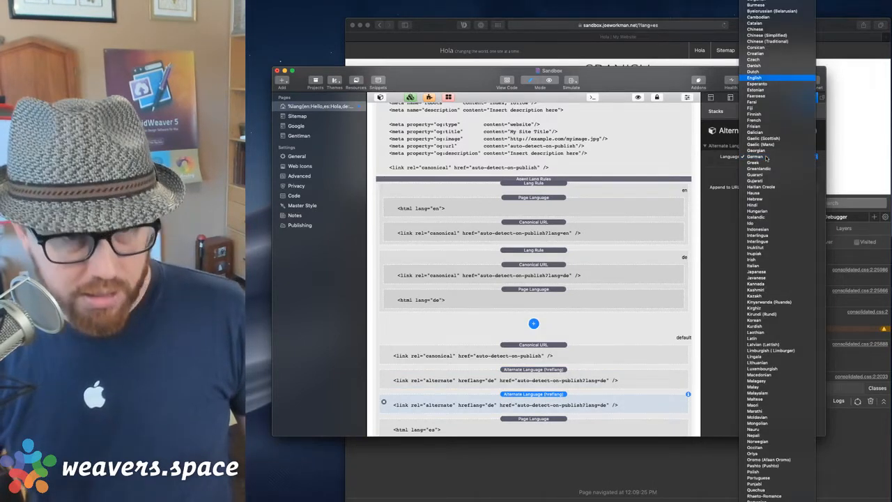
key("Return")
left_click(775, 188)
key("BackSpace")
key("BackSpace")
type("en")
key("Return")
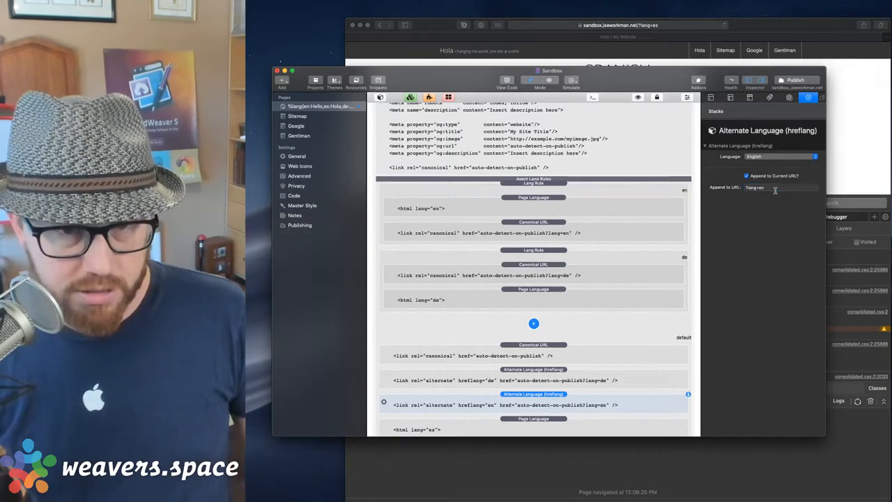
Move the German hreflang stack up into the en Lang Rule.
left_click(601, 381)
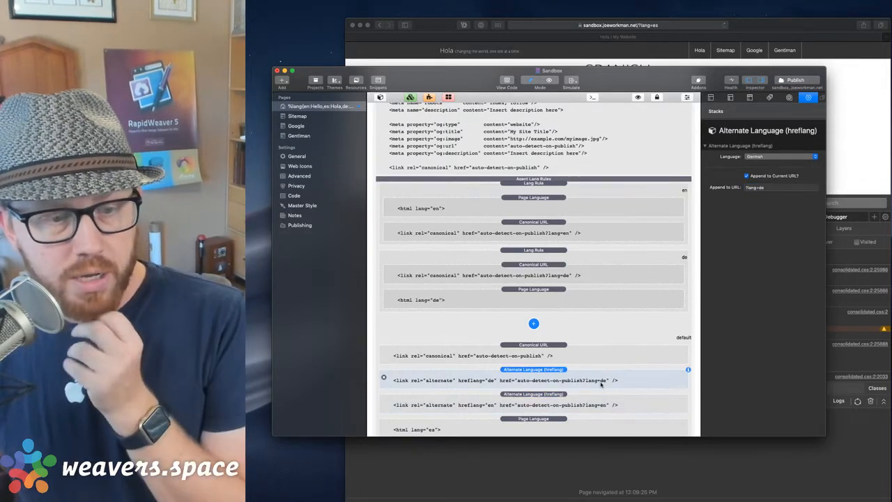
scroll(603, 391, "down", 2)
left_click(576, 328)
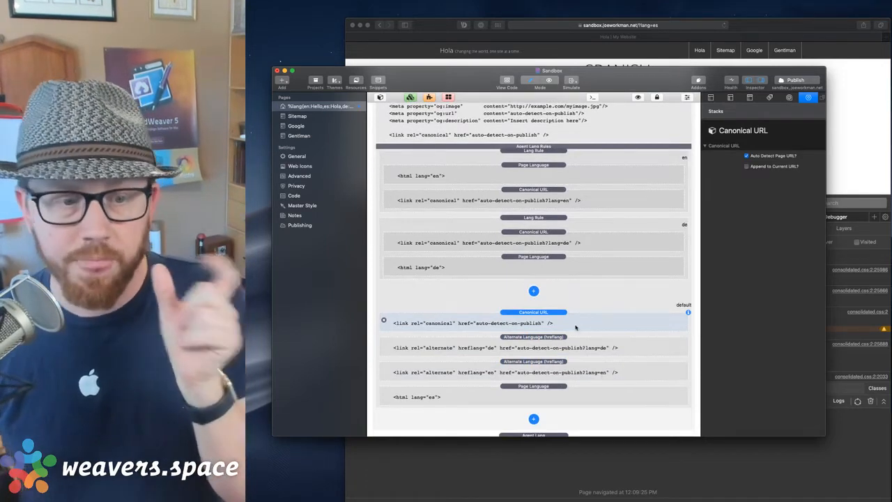
left_click(577, 352)
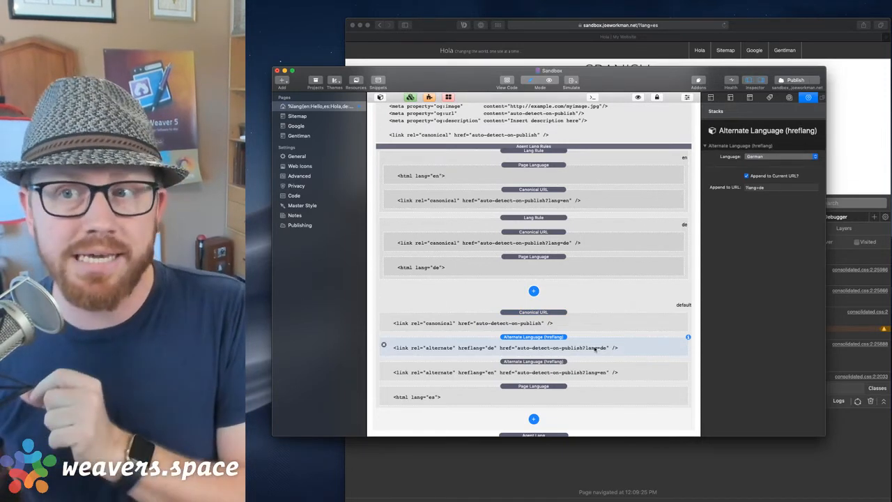
left_click(590, 373)
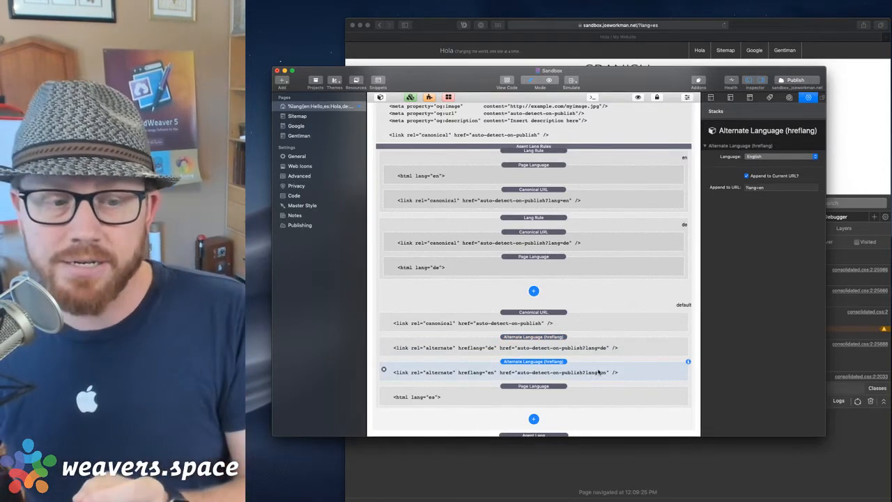
left_click(546, 347)
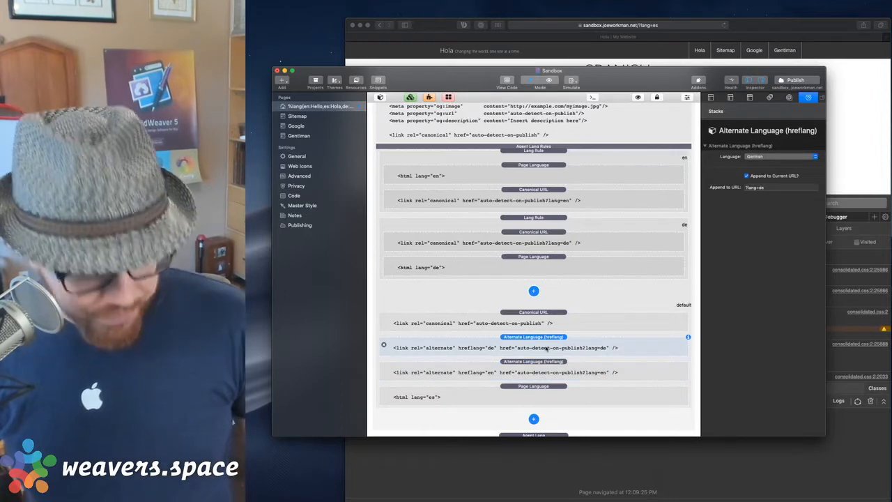
left_click_drag(542, 338, 549, 187)
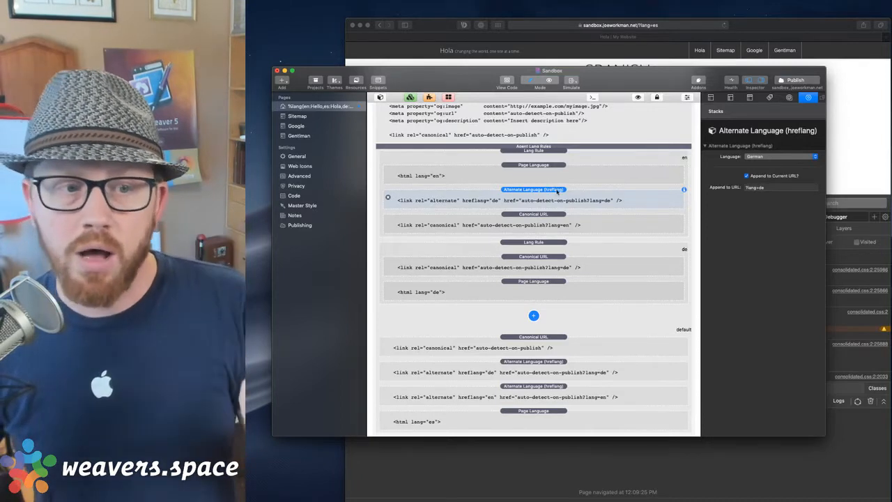
Switch the en rule's alternate link to Spanish with the ?lang=es suffix.
left_click(562, 220)
left_click(567, 197)
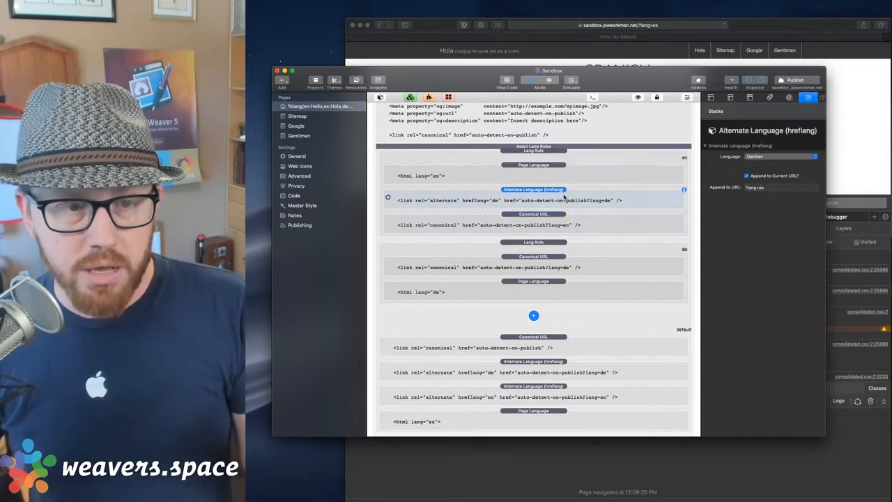
left_click(776, 157)
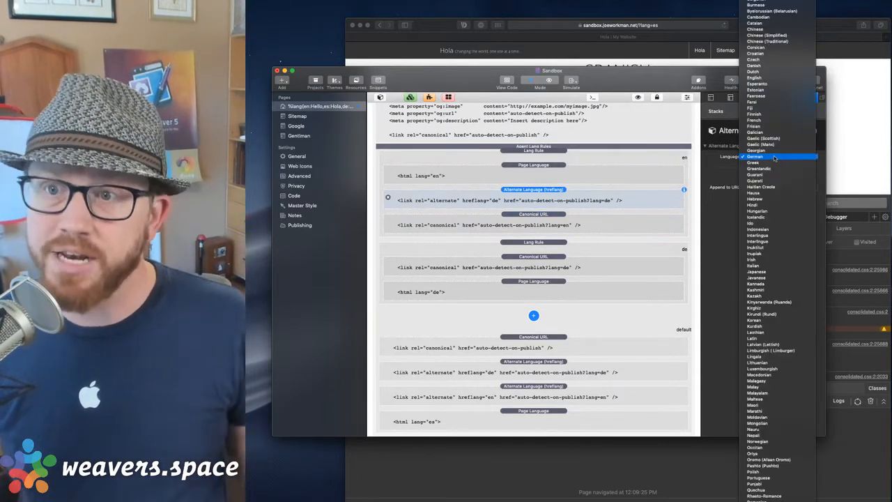
scroll(773, 158, "down", 3)
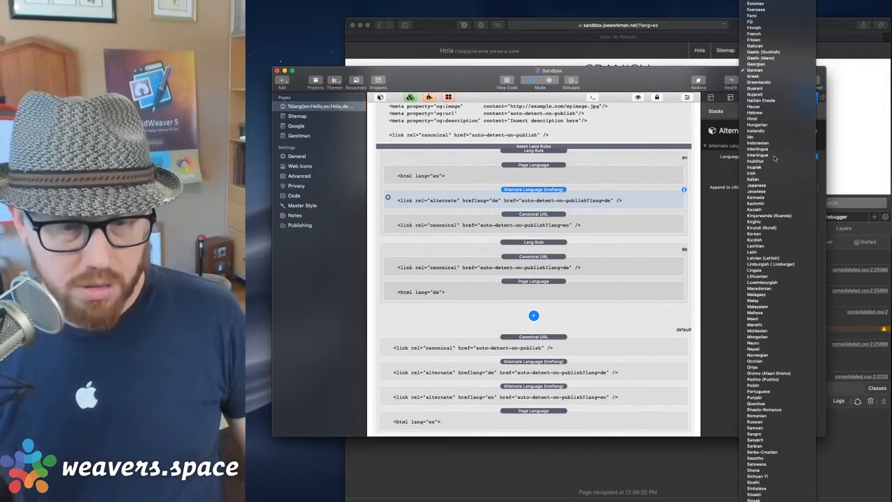
key("Return")
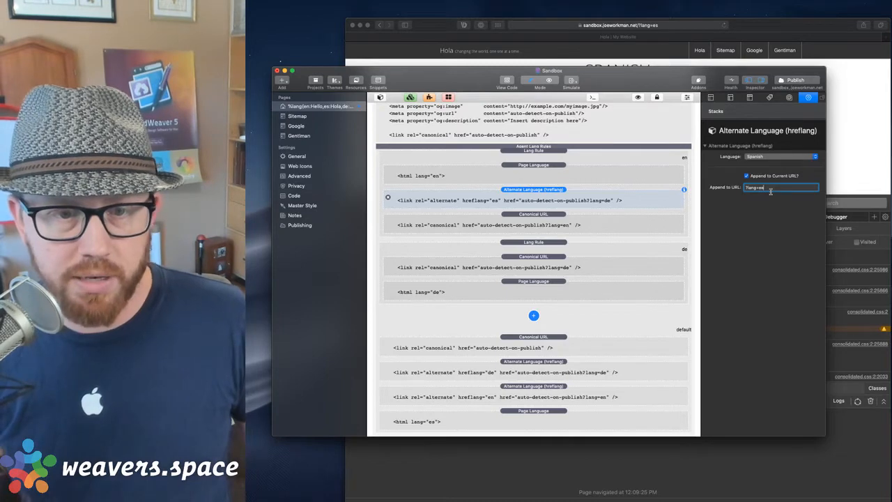
left_click(725, 193)
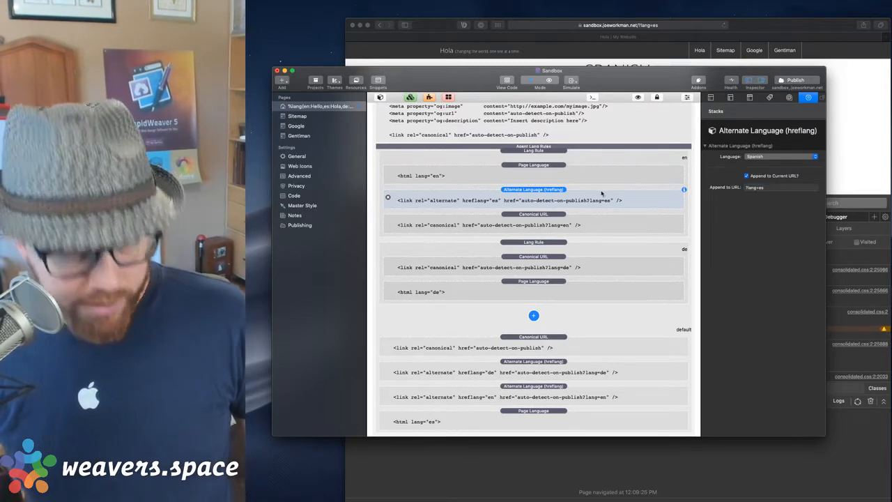
Duplicate the Spanish link as a German hreflang with ?lang=de.
key("super+d")
left_click(604, 225)
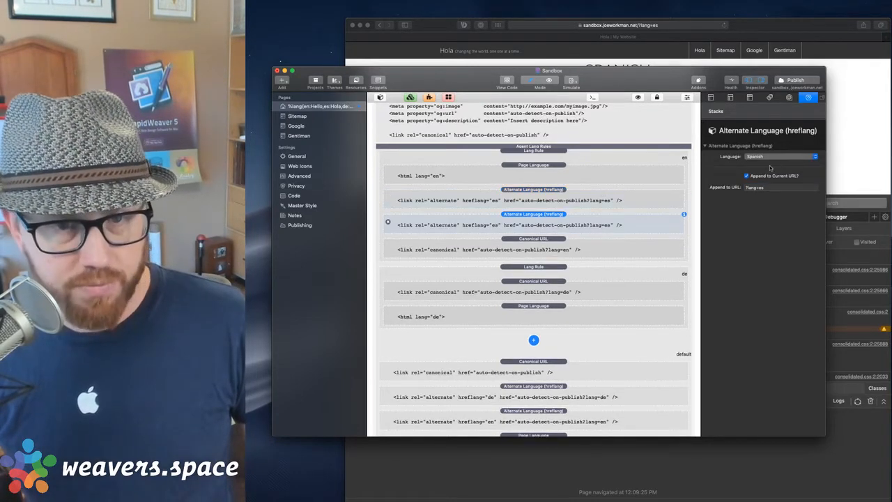
left_click(771, 159)
type("ger")
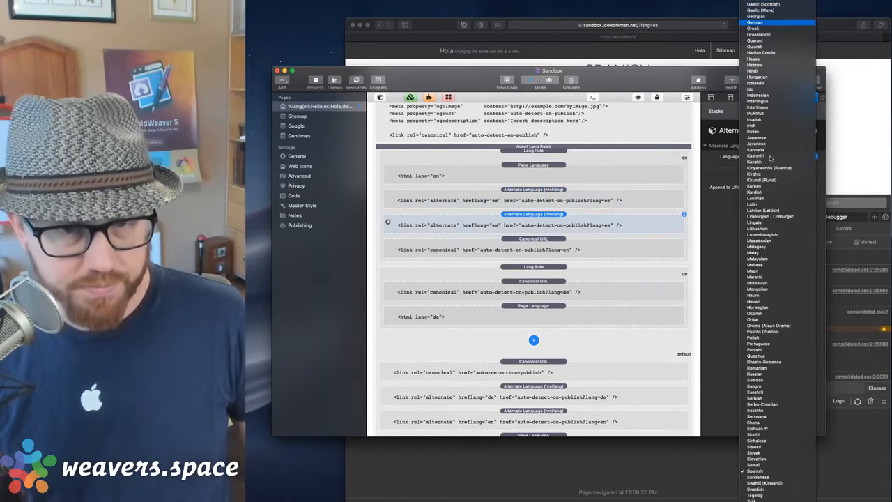
key("Return")
left_click(773, 188)
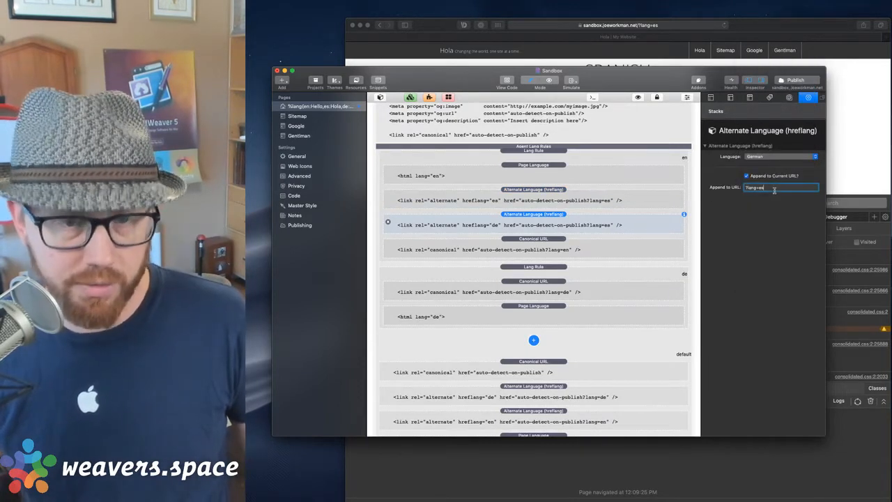
type("de")
key("Return")
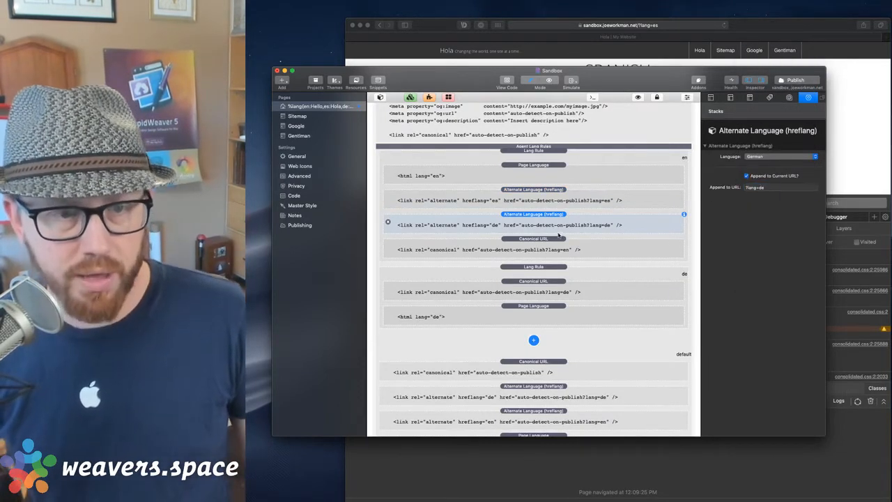
Copy the hreflang es and hreflang en links into the de Lang Rule.
left_click(577, 200)
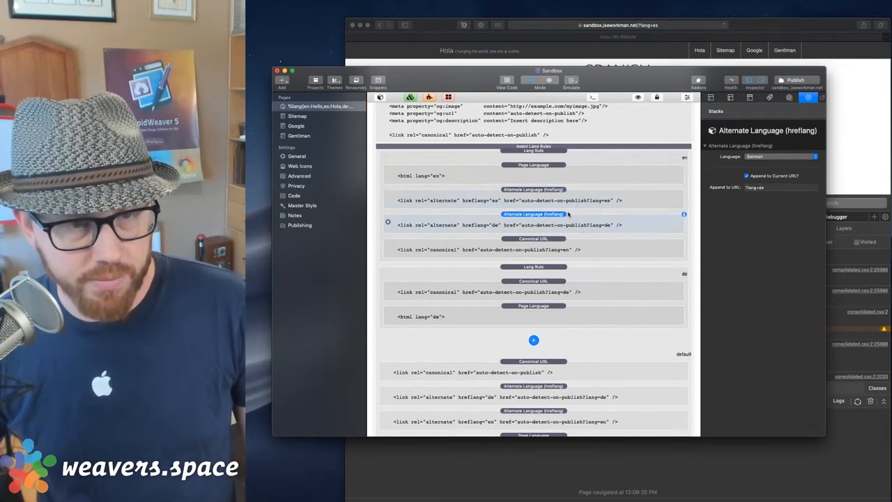
left_click_drag(560, 193, 584, 303)
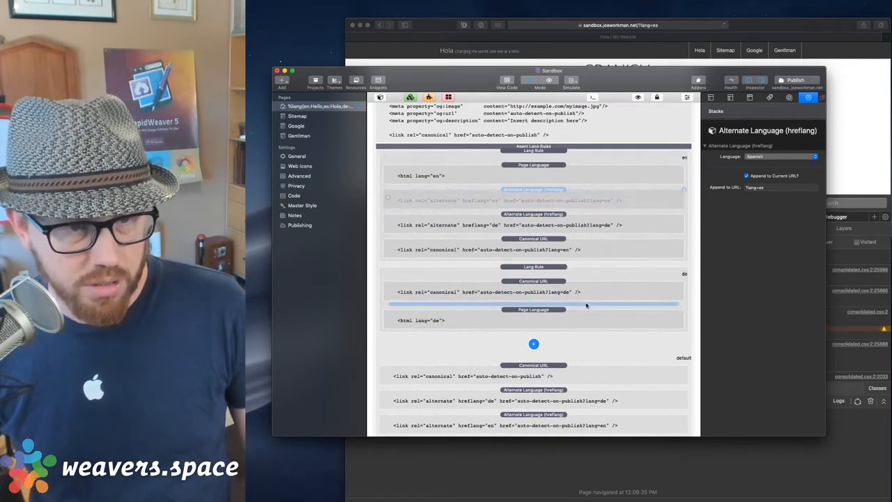
left_click(569, 370)
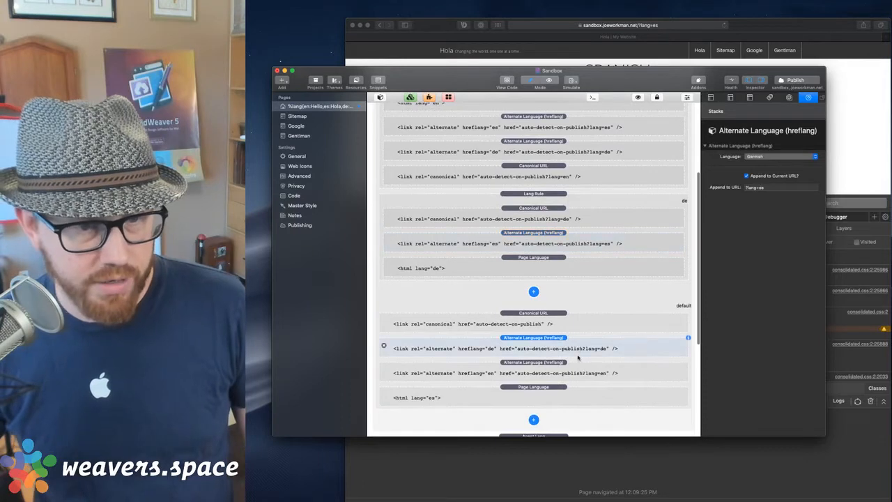
left_click_drag(566, 369, 576, 259)
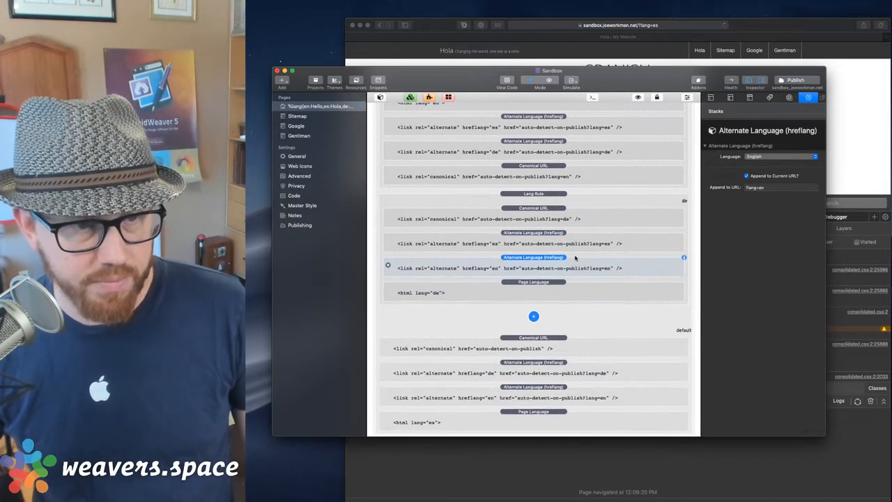
scroll(576, 230, "up", 5)
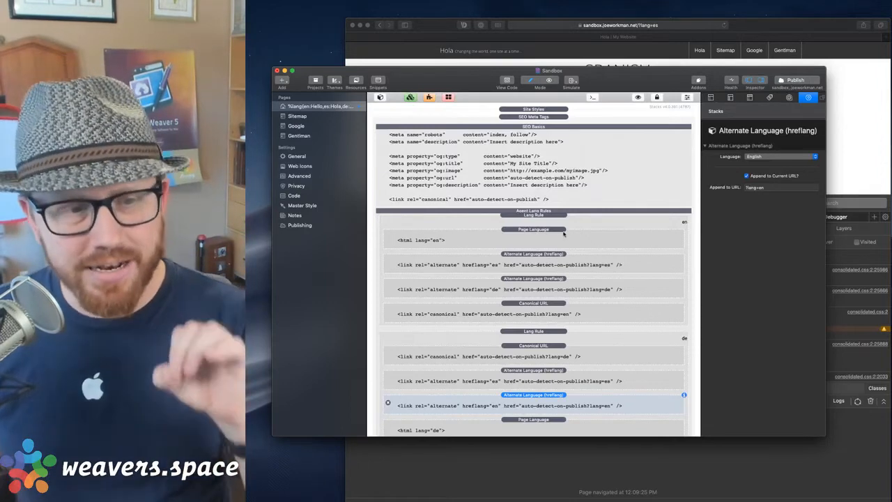
scroll(564, 235, "down", 4)
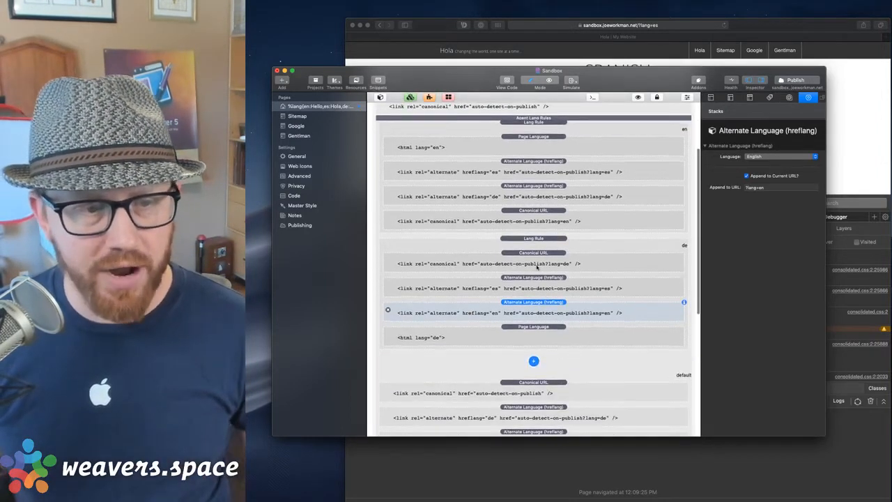
left_click(576, 129)
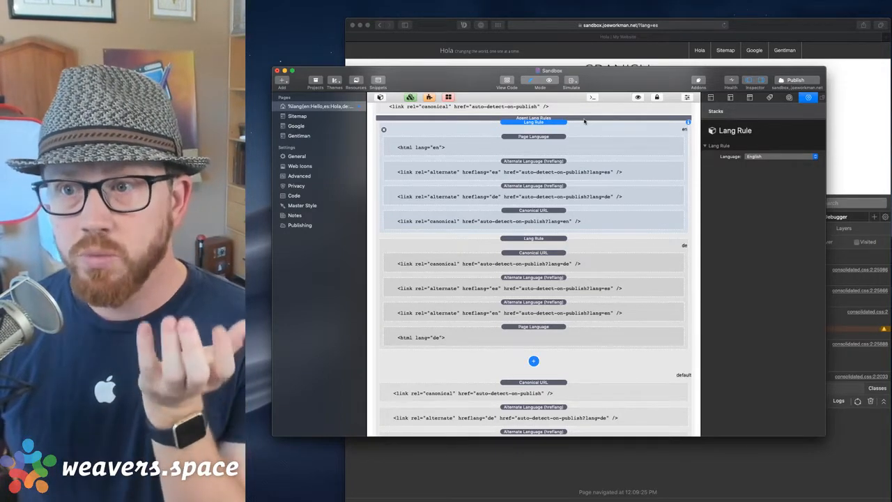
scroll(584, 122, "up", 5)
scroll(579, 124, "down", 3)
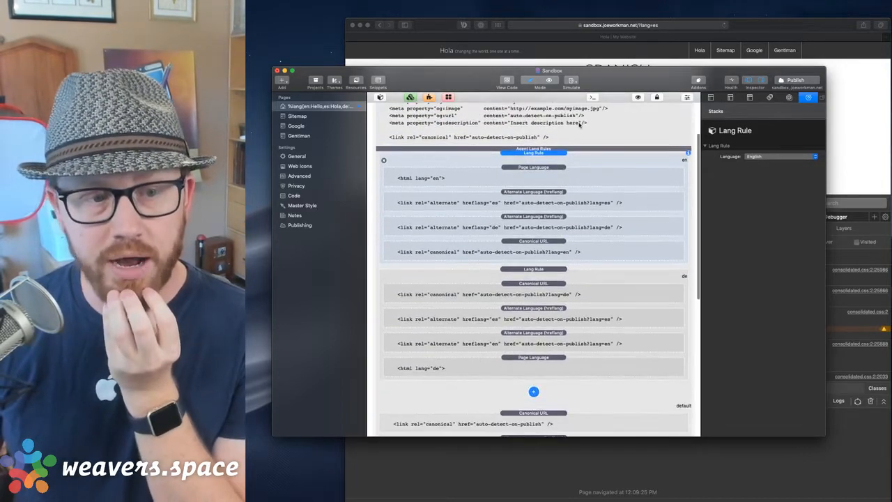
scroll(578, 136, "up", 3)
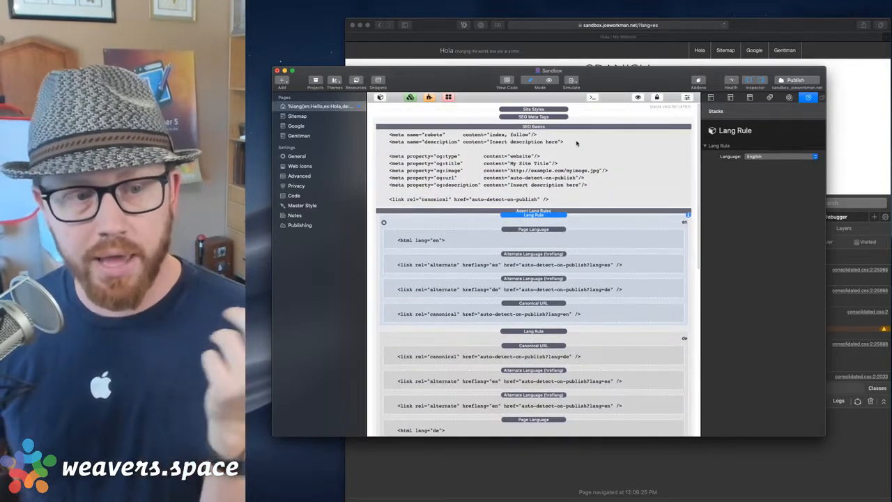
left_click(577, 143)
scroll(577, 143, "down", 5)
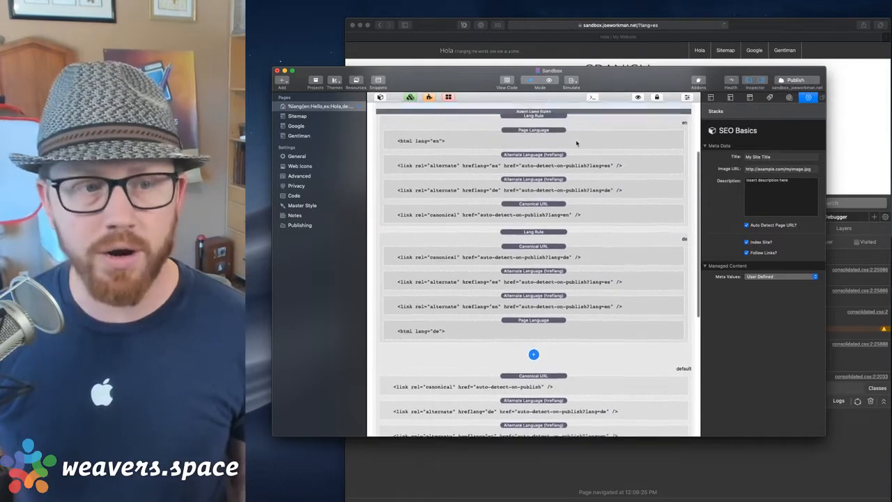
scroll(577, 143, "up", 1)
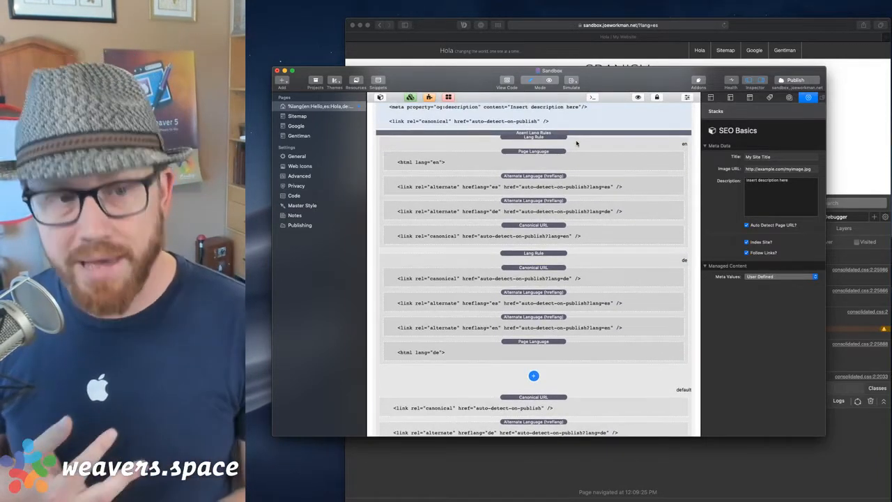
scroll(569, 123, "up", 1)
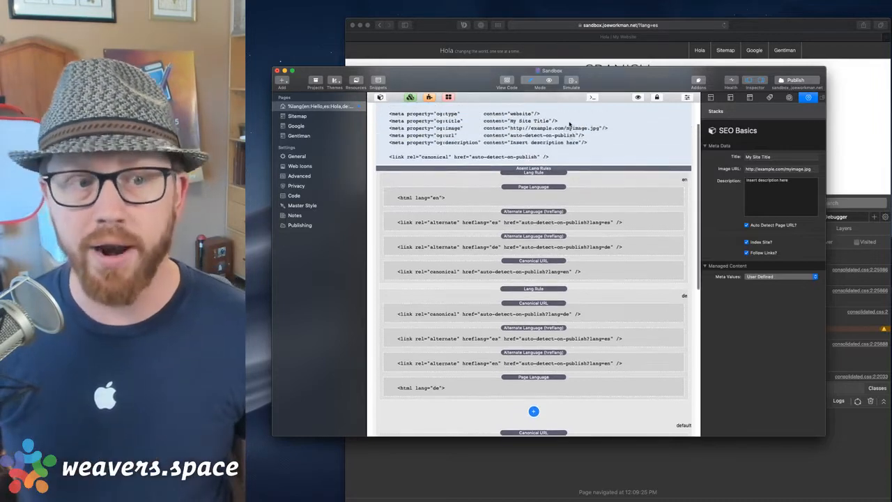
scroll(570, 123, "up", 1)
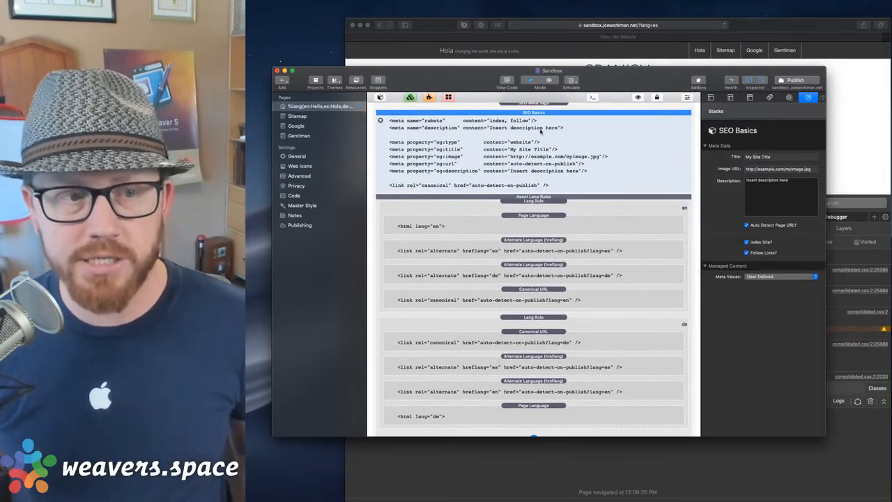
left_click_drag(507, 131, 543, 355)
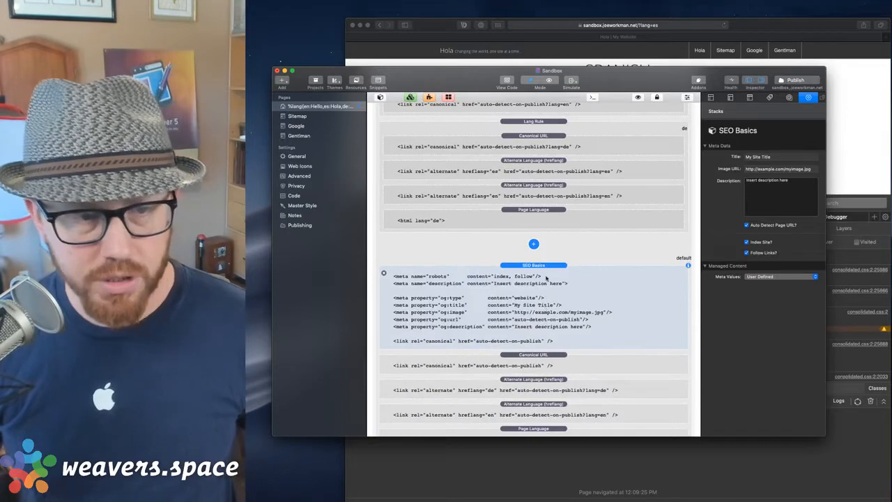
scroll(545, 292, "up", 5)
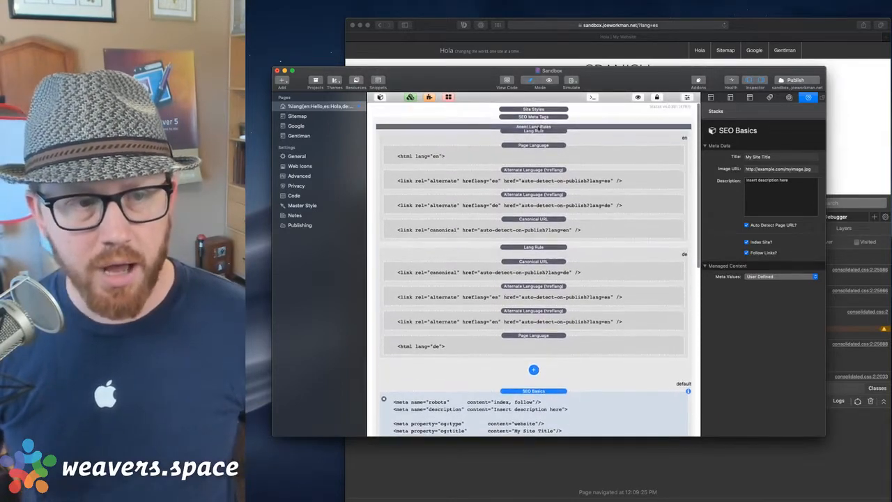
scroll(575, 373, "down", 5)
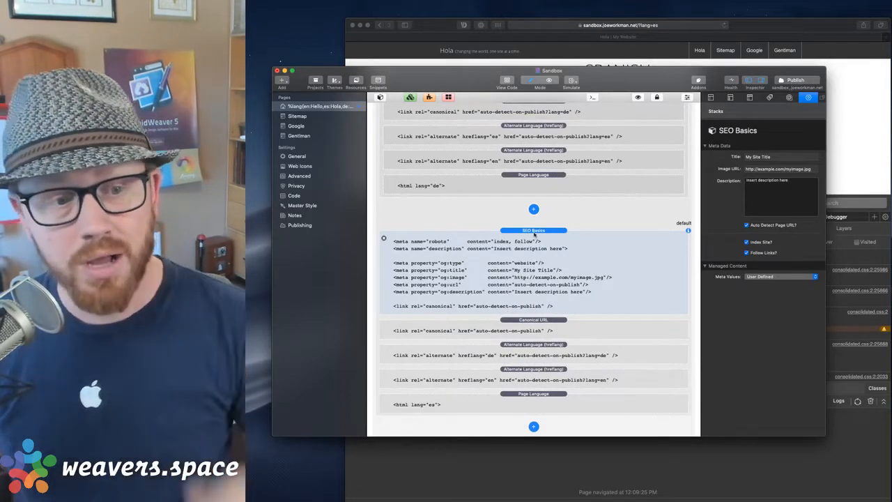
key("Delete")
scroll(532, 230, "up", 3)
left_click(525, 117)
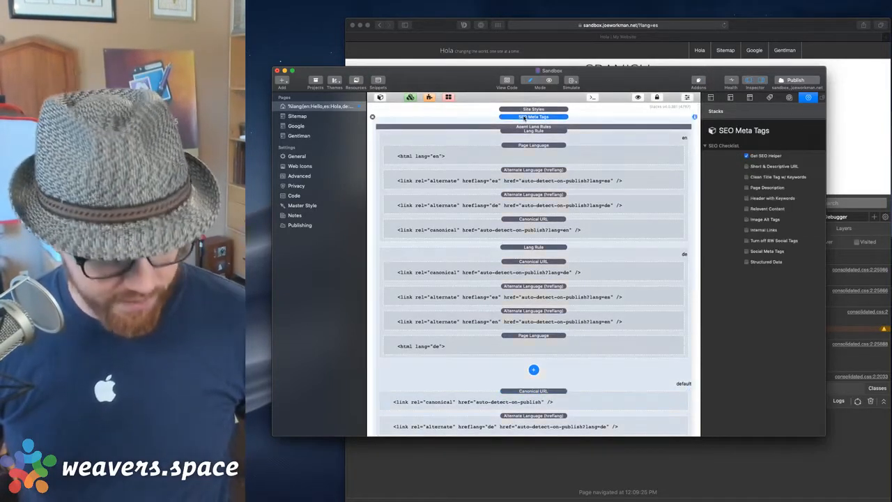
scroll(547, 247, "down", 5)
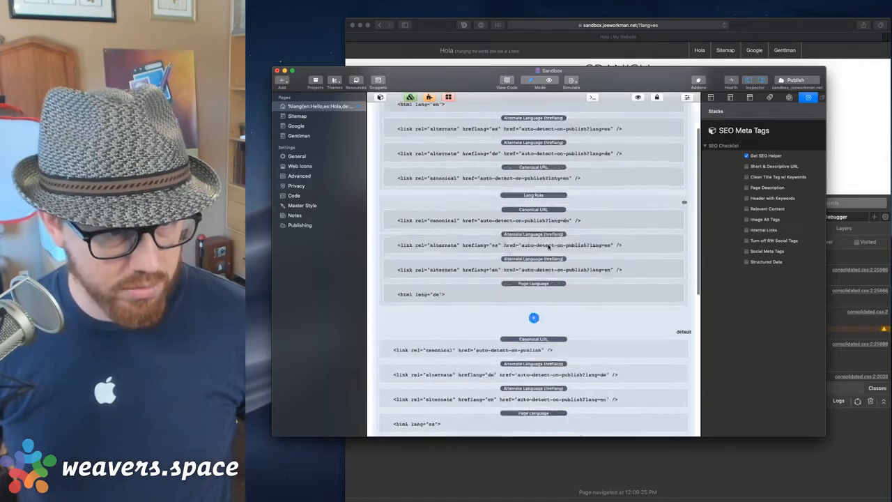
key("super+z")
key("super+z")
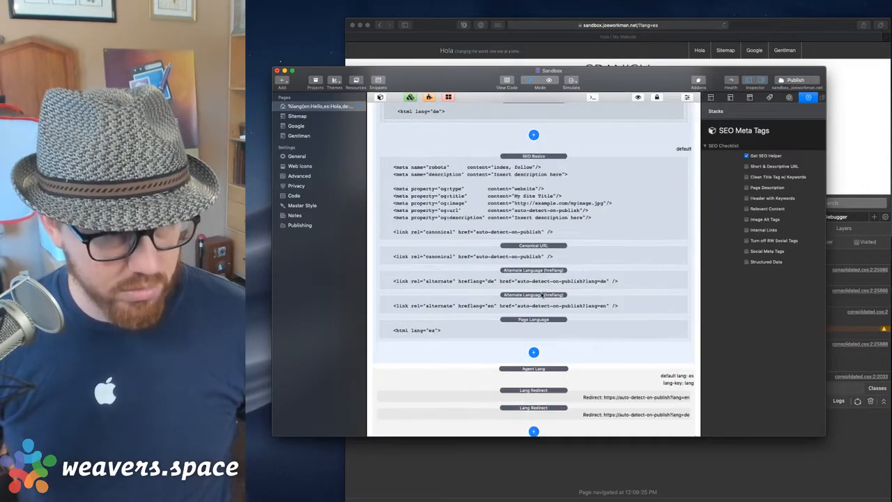
scroll(544, 278, "up", 10)
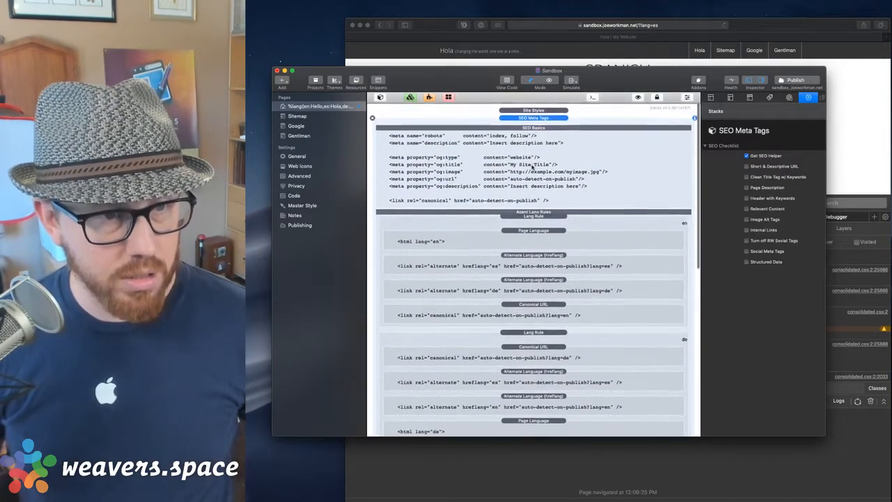
left_click(546, 164)
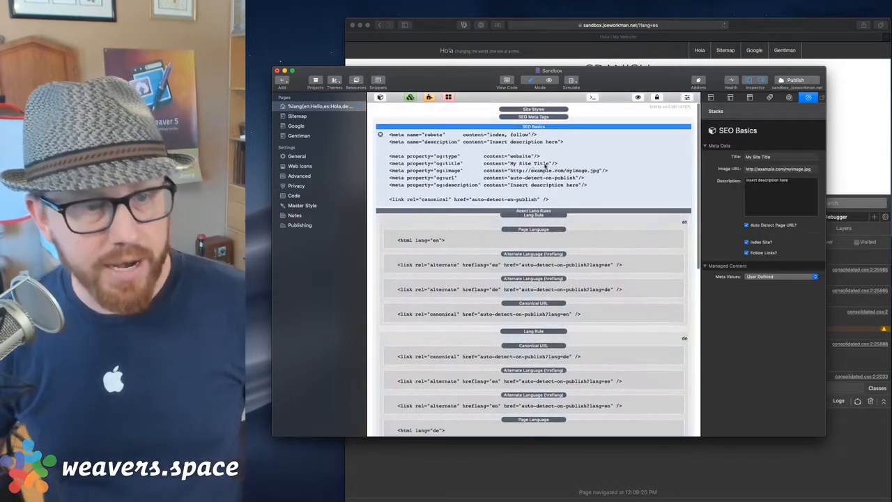
Replace the SEO Basics title with the pasted %lang(en:Hello,es:Hola,de:Hallo)% snippet.
triple_click(780, 156)
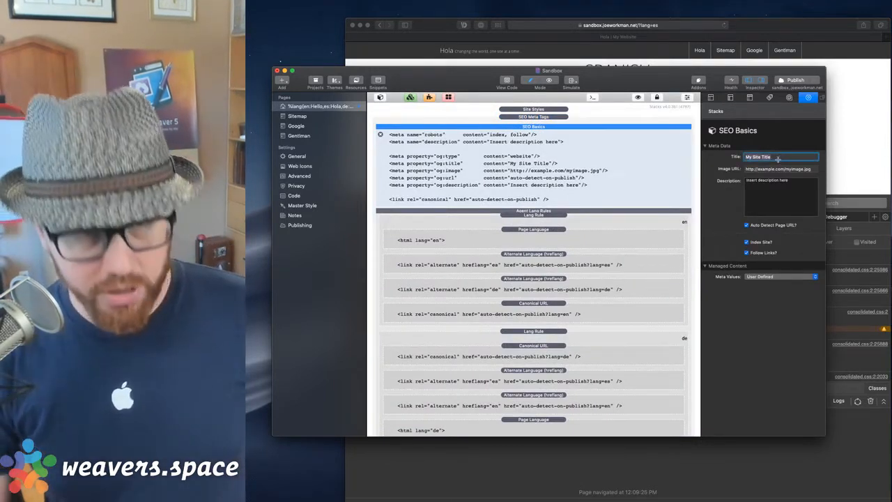
key("super+shift+v")
key("Down")
key("Return")
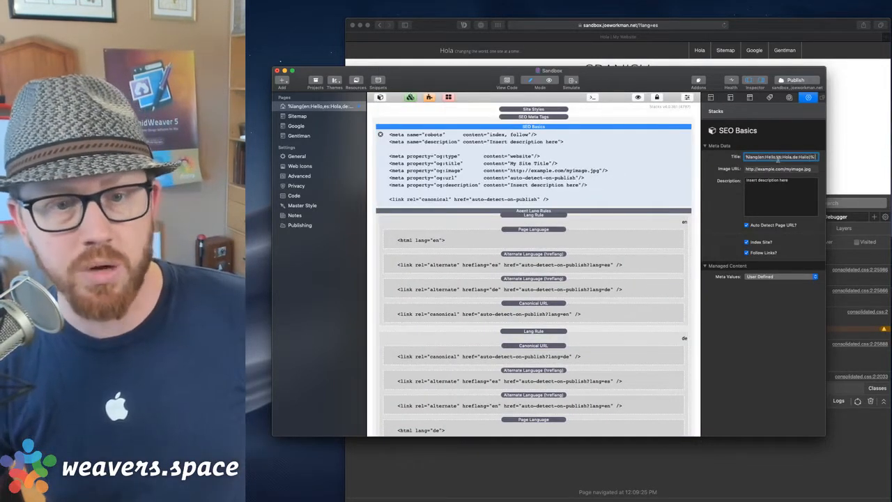
key("Tab")
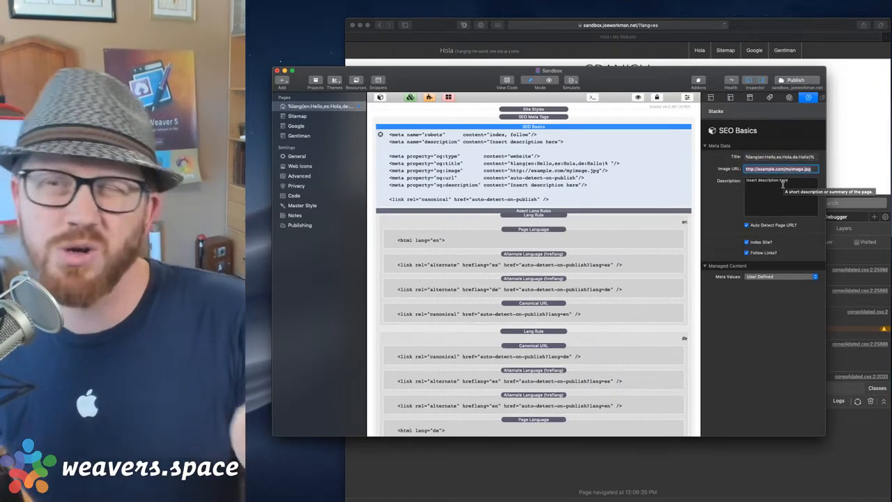
Inspect the title and description fields, then review the Lang Rule and SEO Meta Tags stacks.
double_click(780, 193)
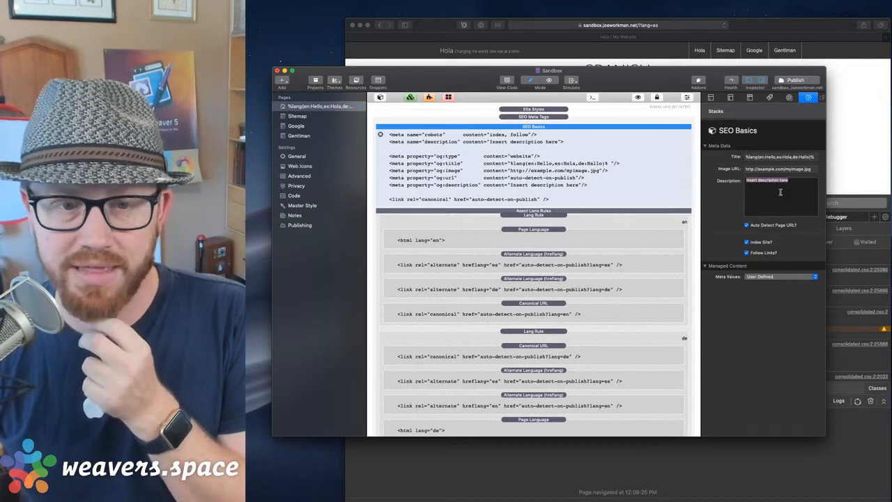
left_click(769, 159)
double_click(769, 158)
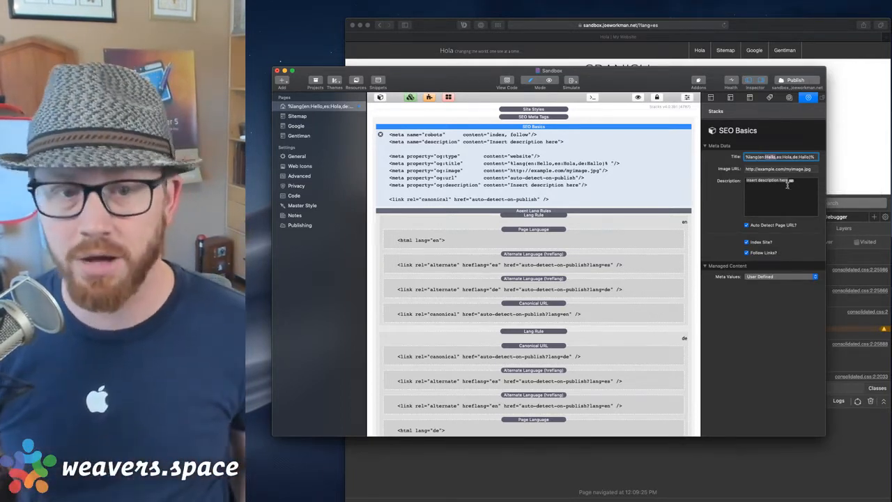
left_click(789, 159)
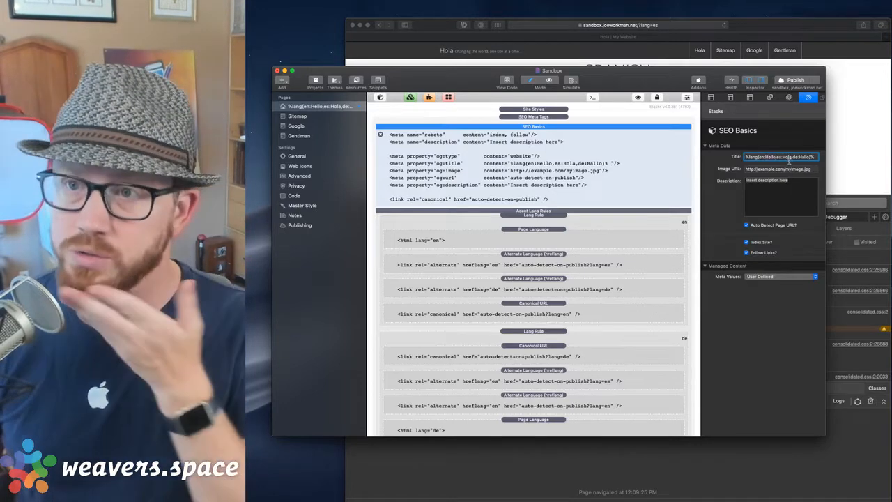
scroll(597, 219, "down", 3)
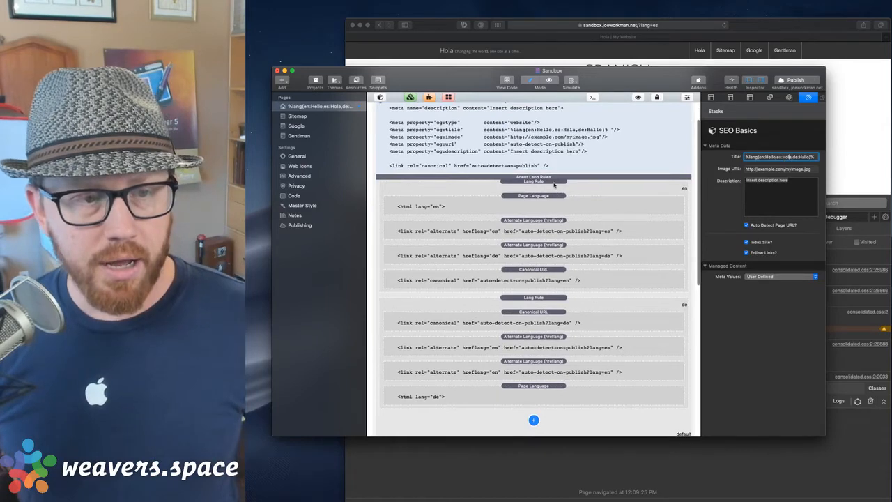
scroll(554, 184, "up", 4)
scroll(567, 233, "down", 4)
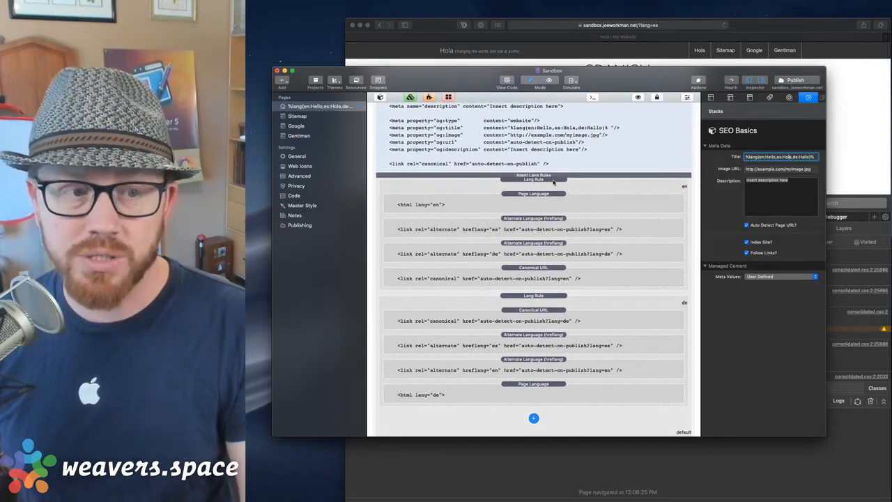
left_click(554, 180)
scroll(550, 167, "up", 3)
left_click(541, 117)
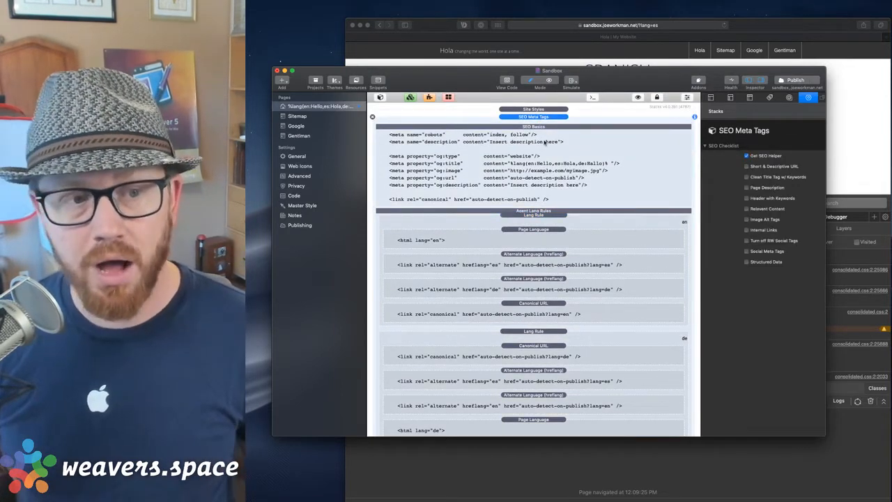
left_click(546, 143)
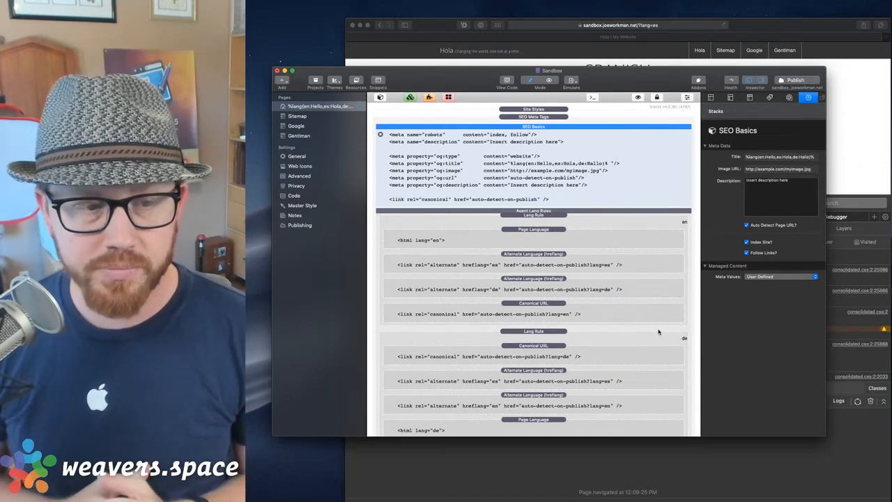
scroll(590, 299, "down", 10)
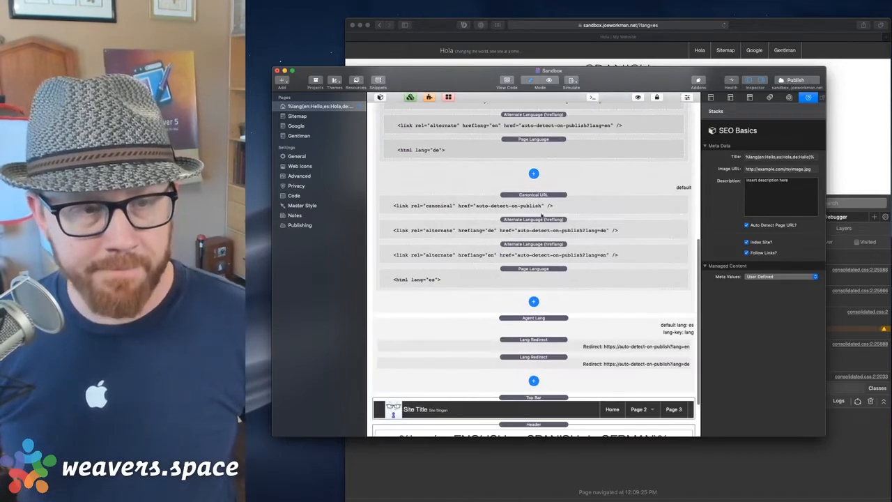
left_click(533, 302)
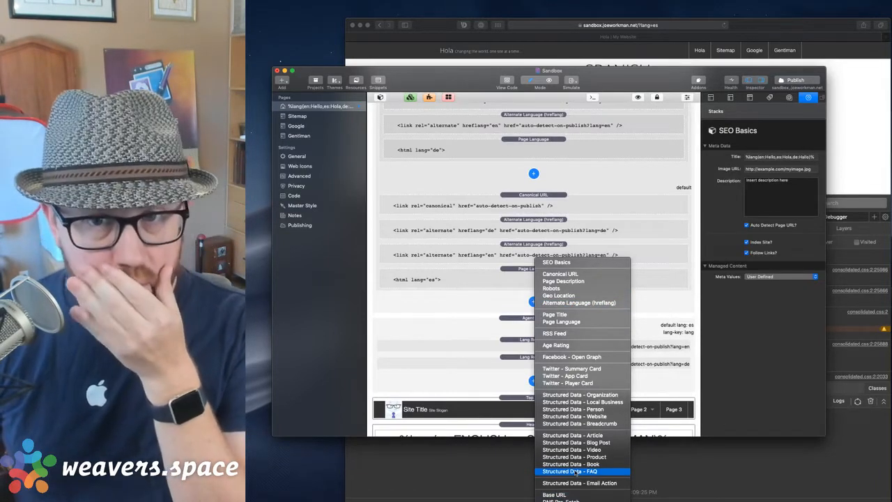
left_click(566, 181)
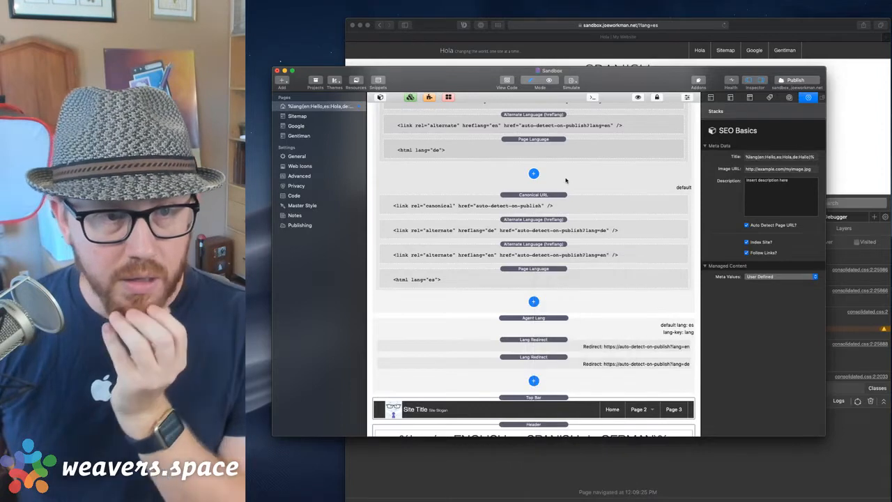
scroll(566, 181, "up", 3)
scroll(566, 181, "up", 5)
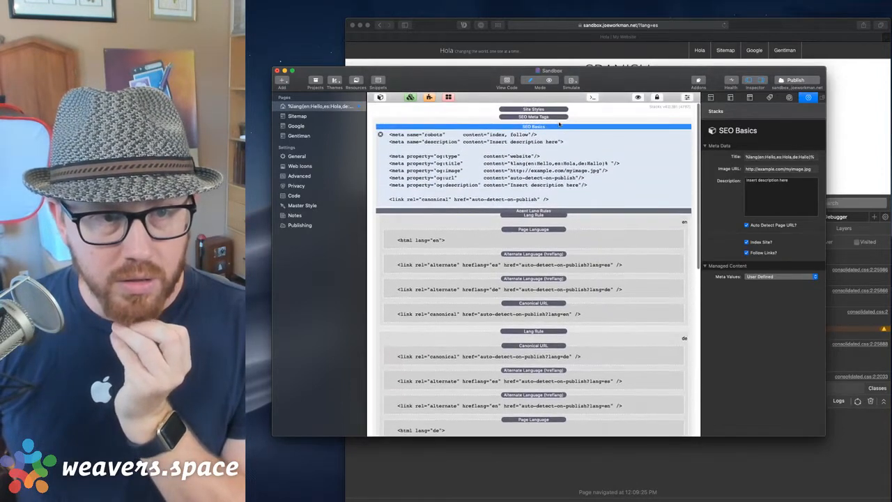
Review the SEO Meta Tags checklist and the English Lang Rule stack.
left_click(554, 118)
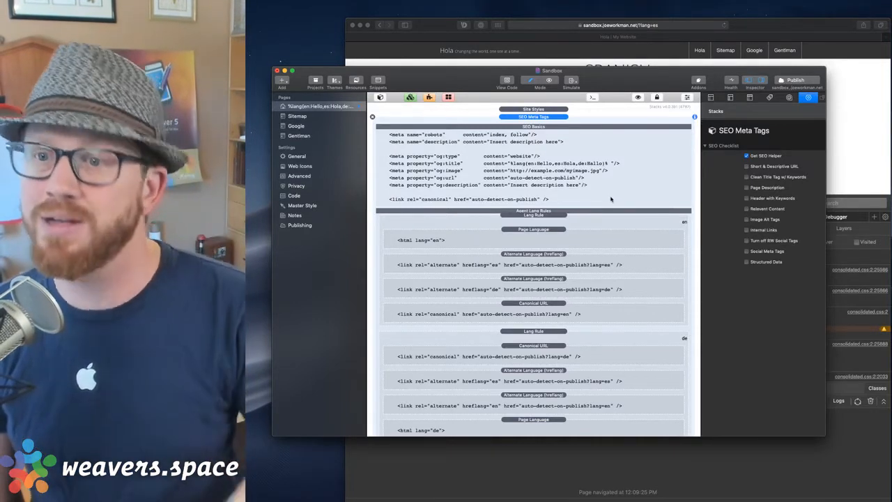
left_click(576, 221)
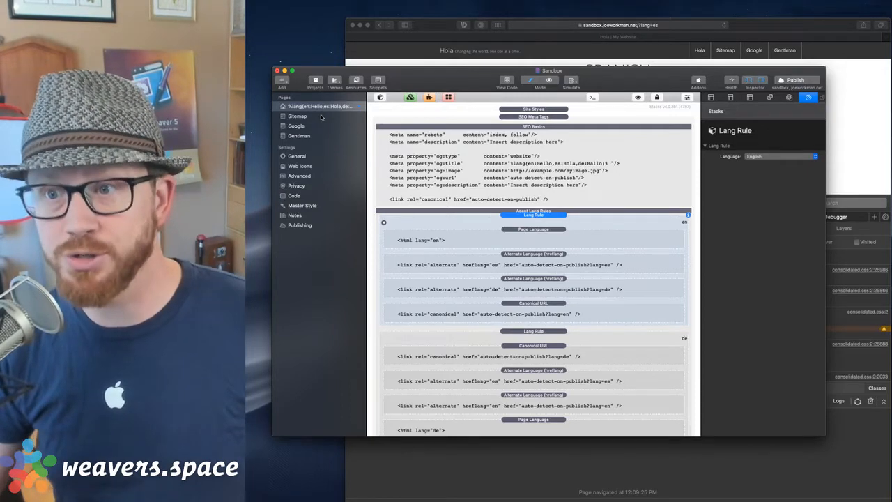
On the Sitemap page, disable extensions and delete the example.com/folder/ location.
left_click(298, 116)
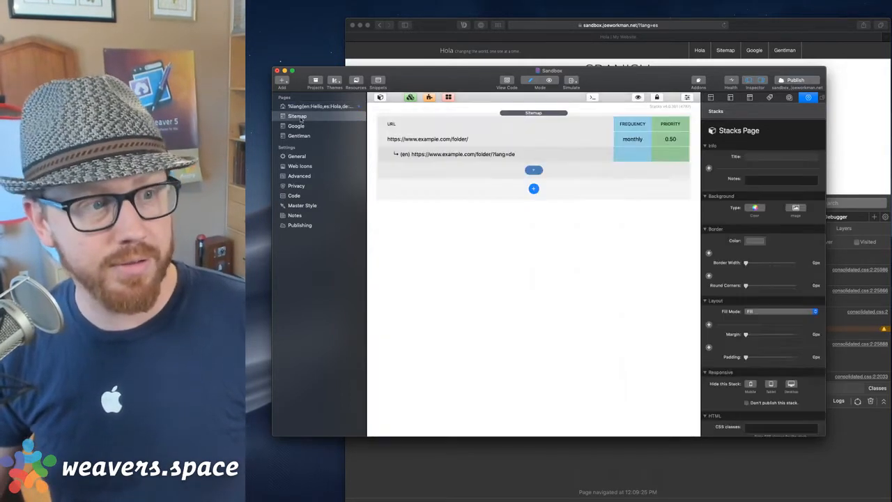
left_click(511, 136)
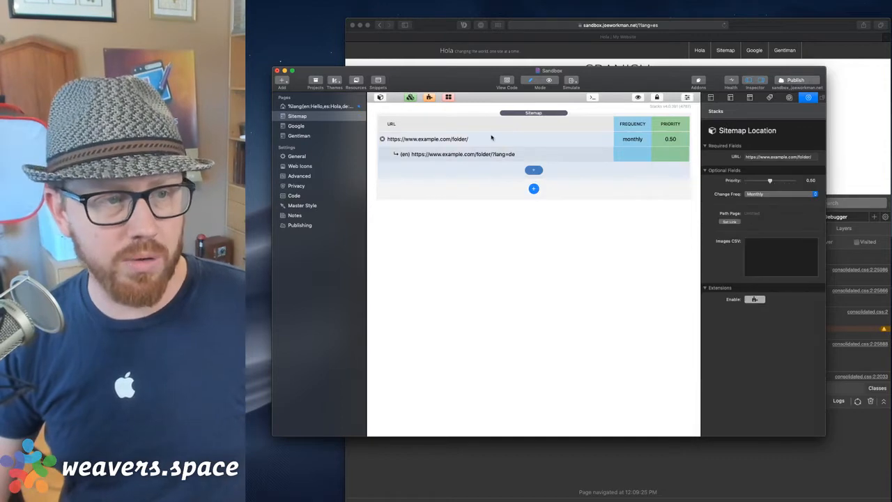
left_click(755, 299)
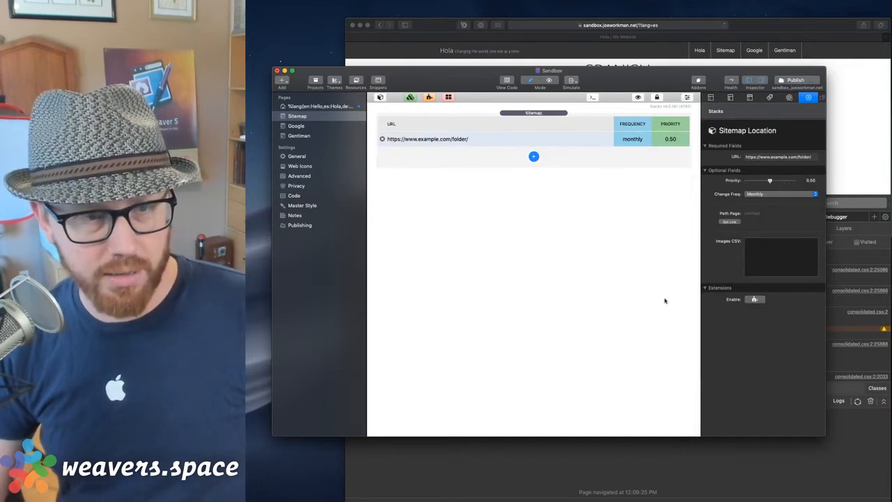
left_click(382, 139)
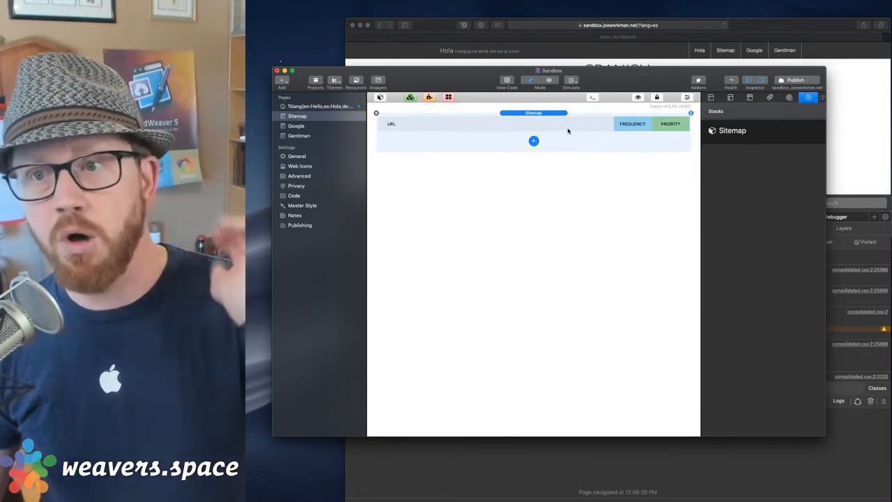
Add a new Sitemap Location row and enable its extensions.
left_click(533, 142)
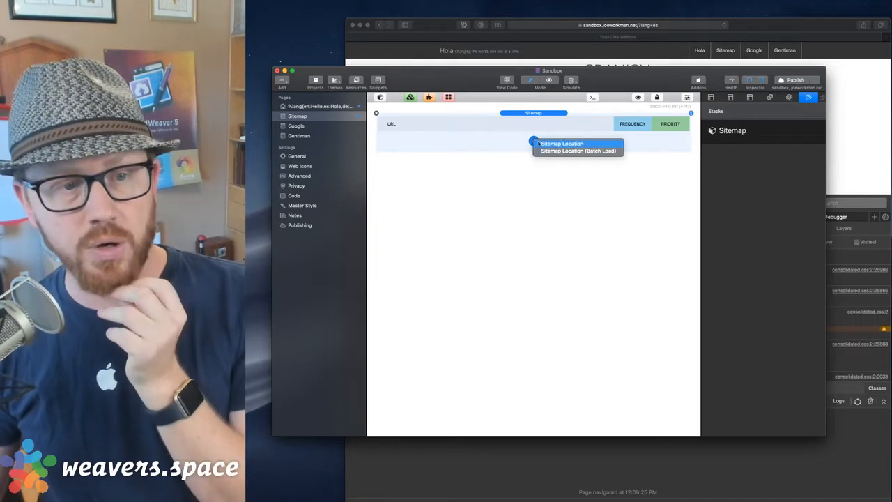
left_click(561, 144)
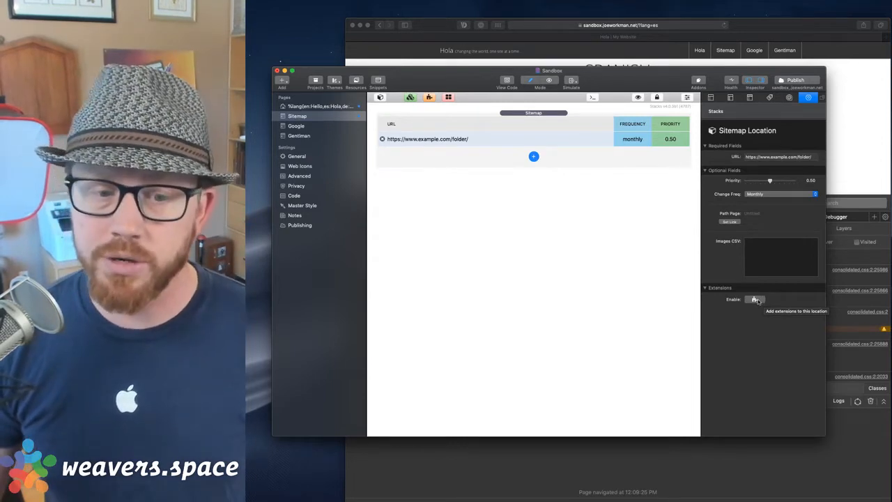
left_click(755, 300)
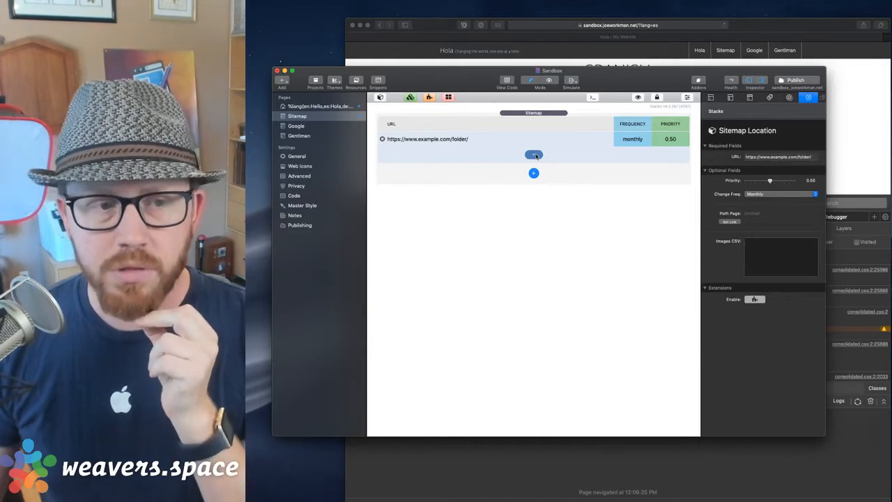
Add an Alternate Language extension to the location, set to German (?lang=de).
left_click(535, 156)
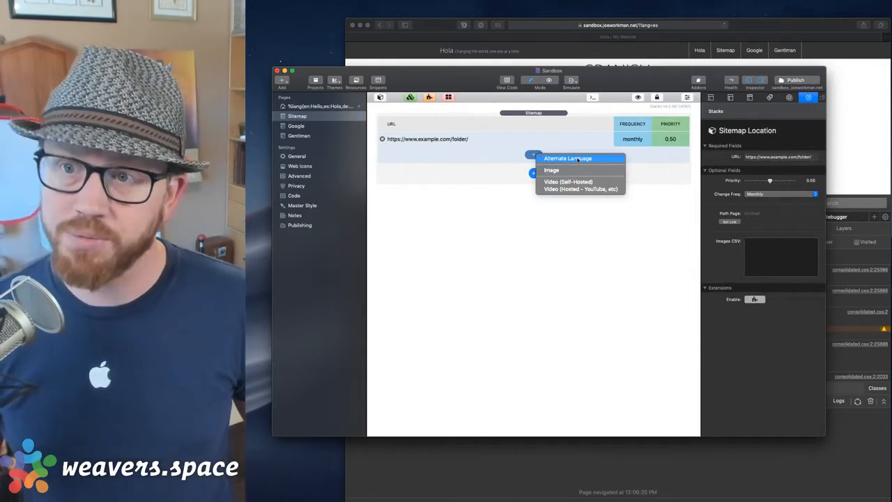
left_click(578, 159)
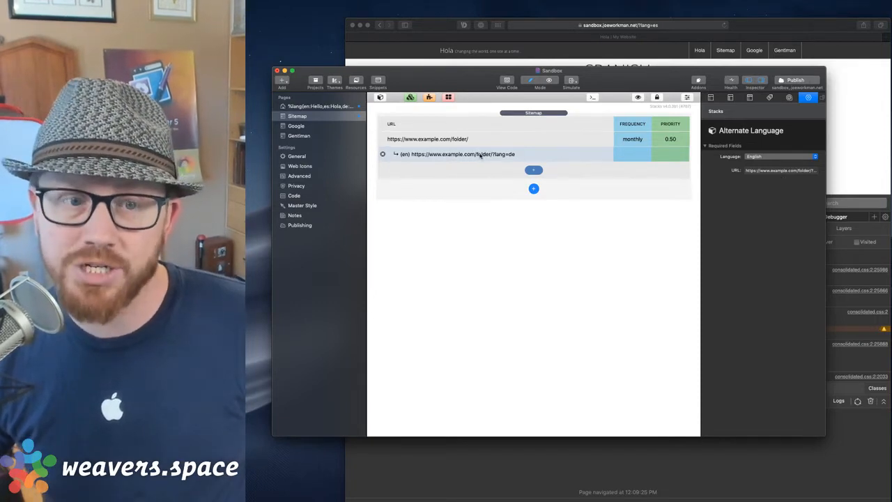
left_click(755, 171)
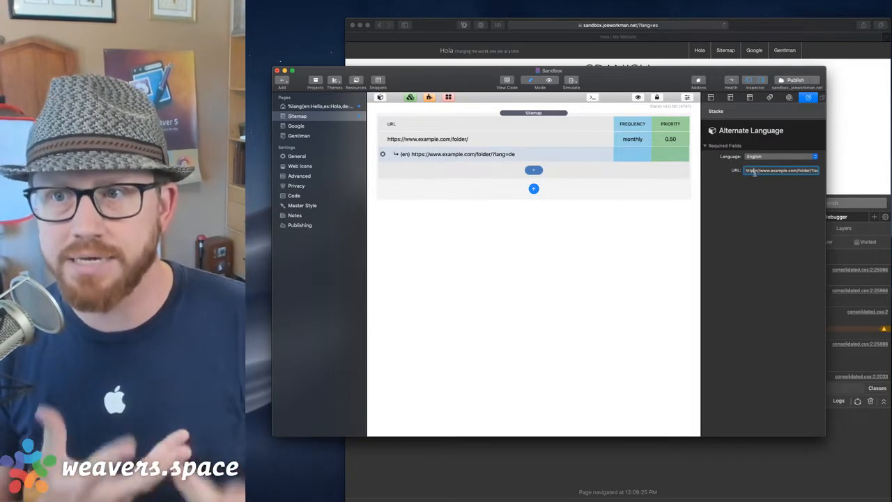
key("super+Right")
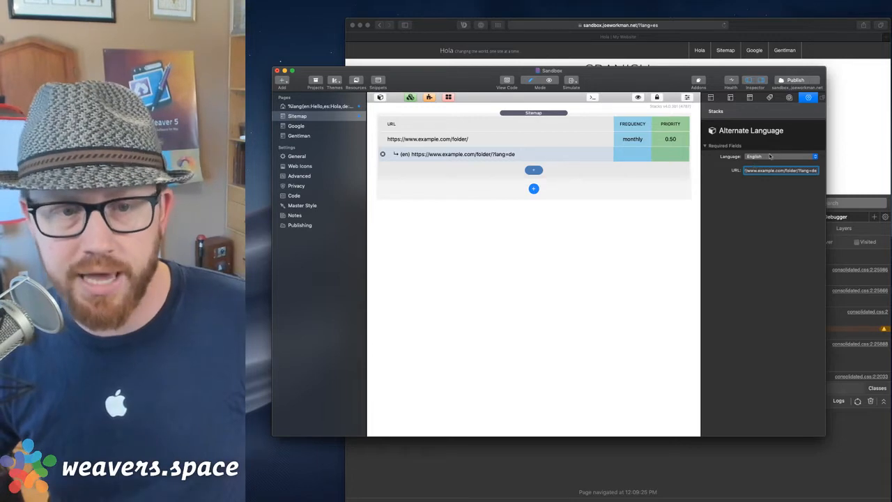
left_click(770, 156)
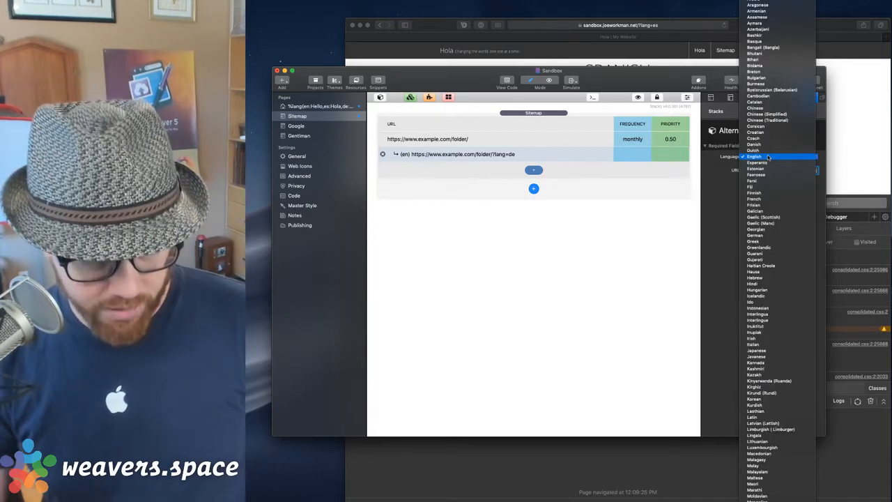
left_click(759, 235)
left_click(494, 162)
Duplicate the German row as an English alternate with URL ending ?lang=en.
key("super+d")
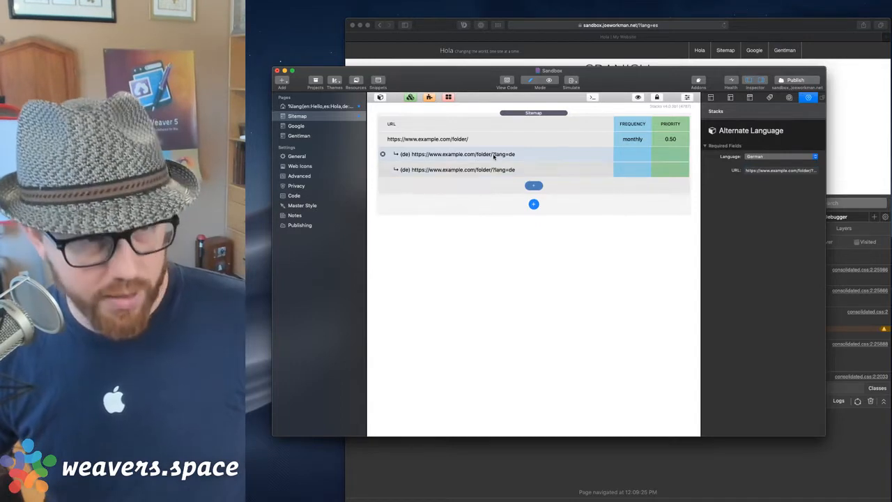
left_click(766, 157)
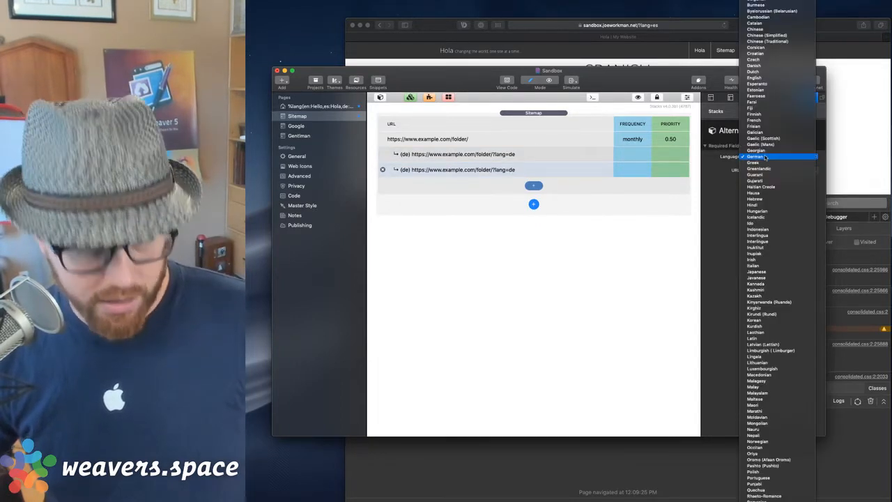
key("e")
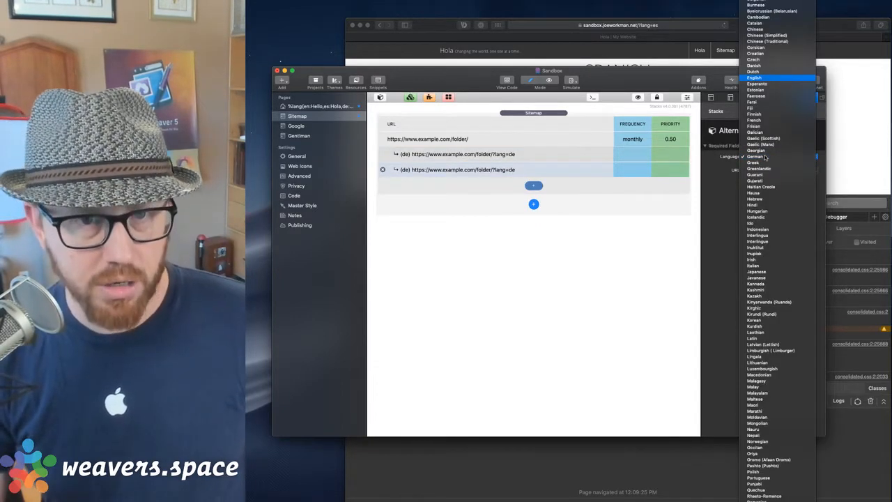
key("Return")
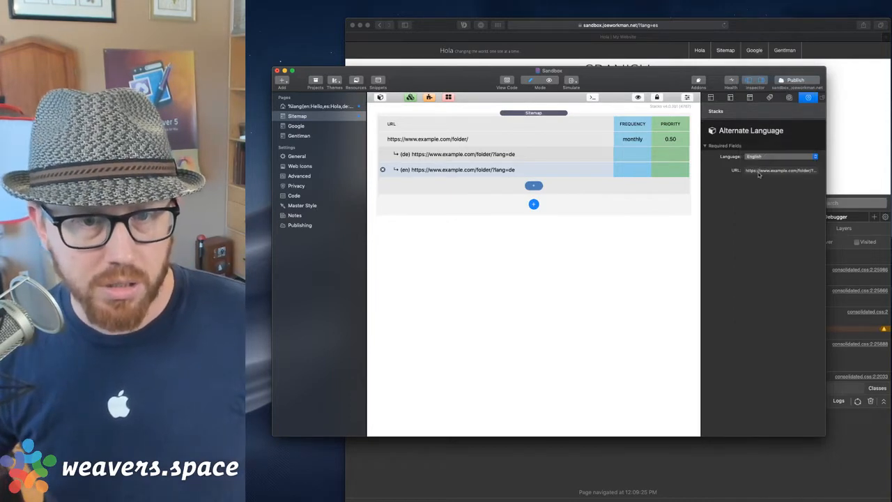
left_click(759, 171)
type("en")
key("Tab")
left_click(557, 181)
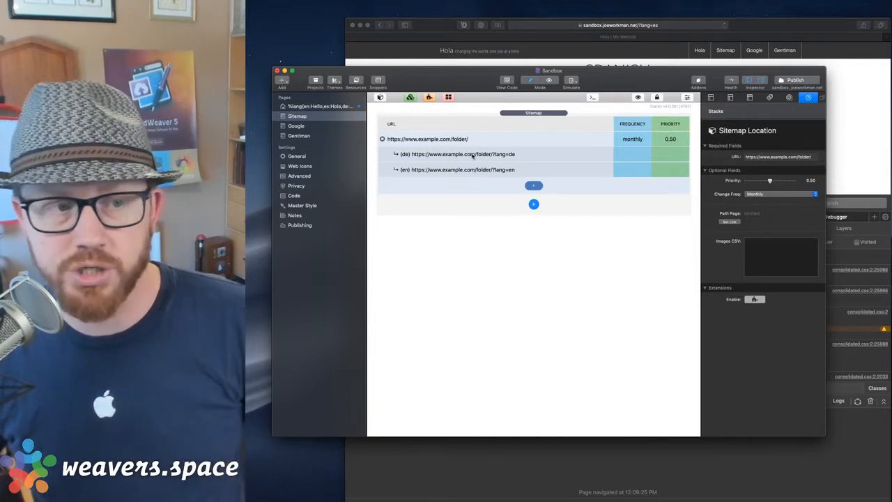
Add a second sitemap location with extensions enabled and two Alternate Language rows.
left_click(472, 155)
left_click(471, 169)
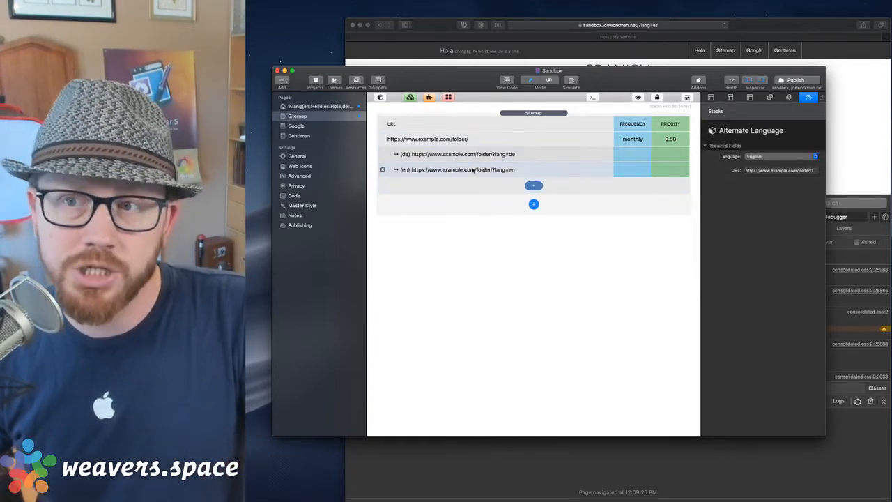
left_click(533, 204)
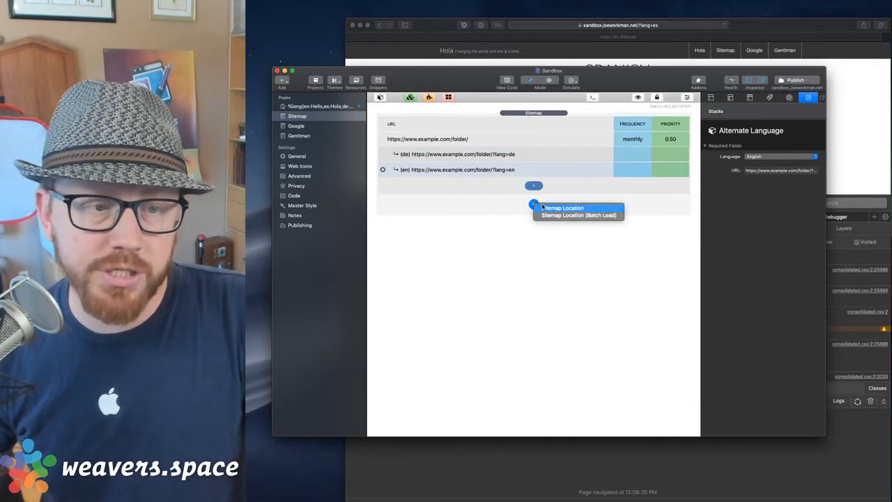
left_click(550, 209)
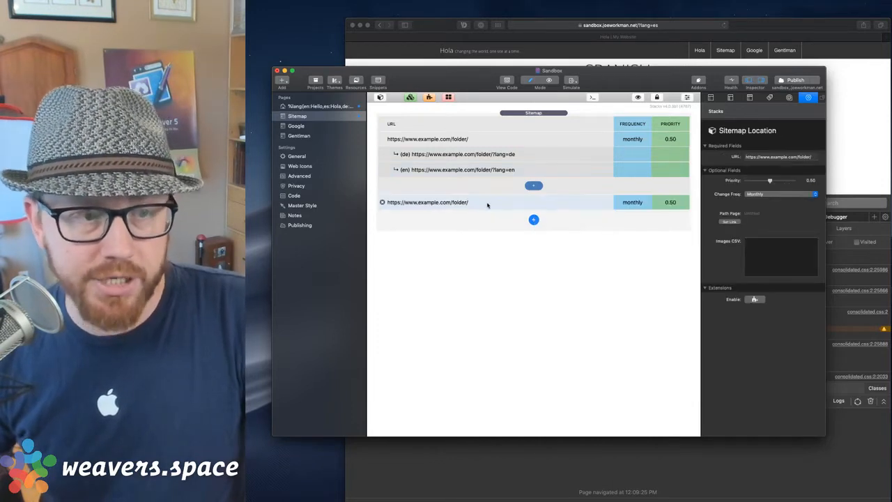
left_click(757, 300)
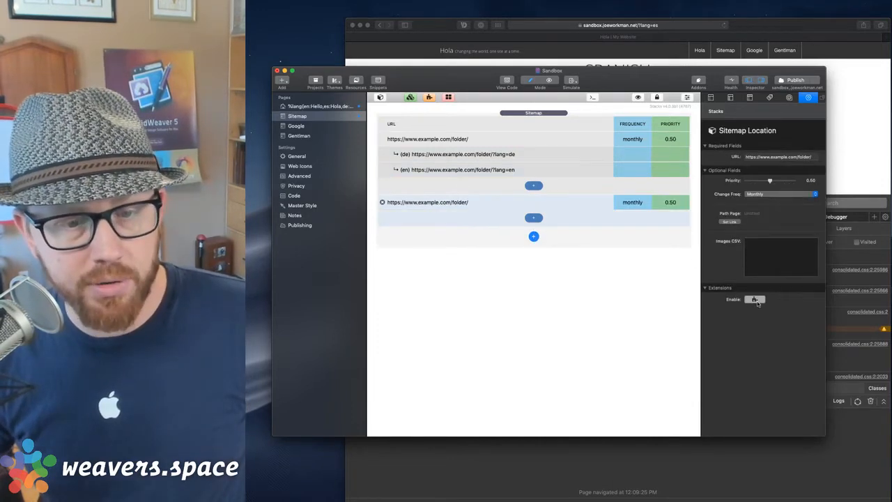
left_click(534, 217)
left_click(551, 222)
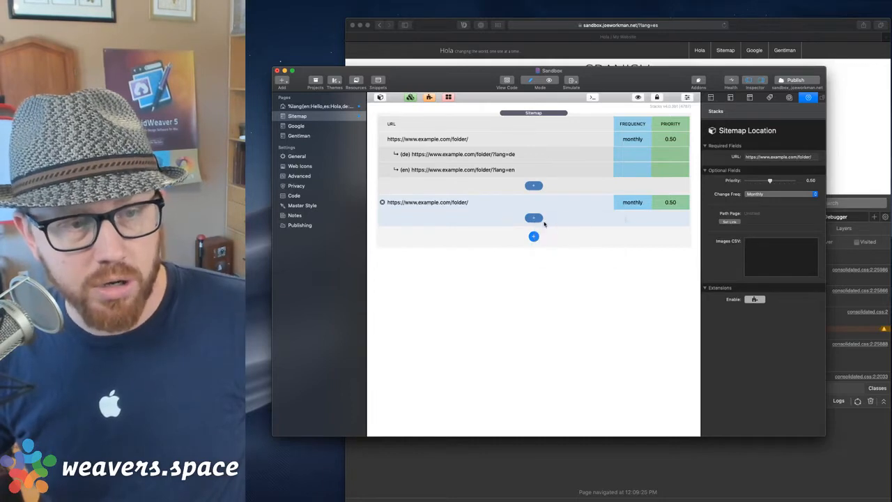
left_click(533, 233)
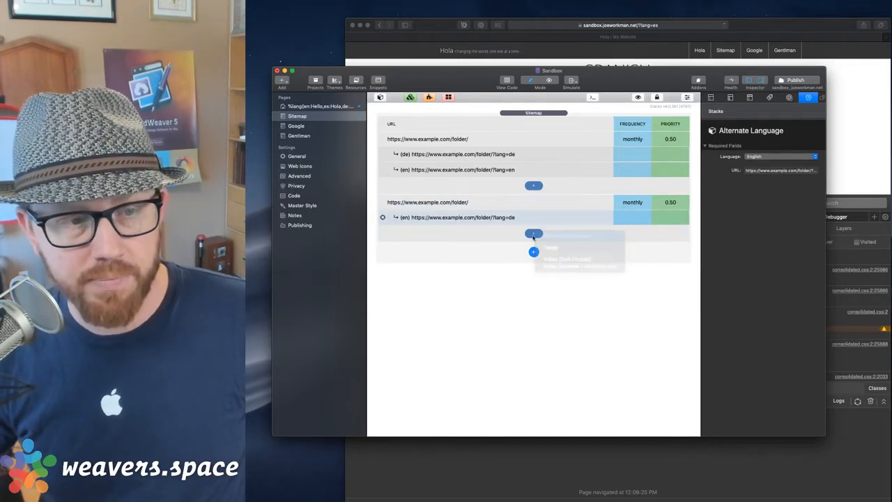
left_click(550, 236)
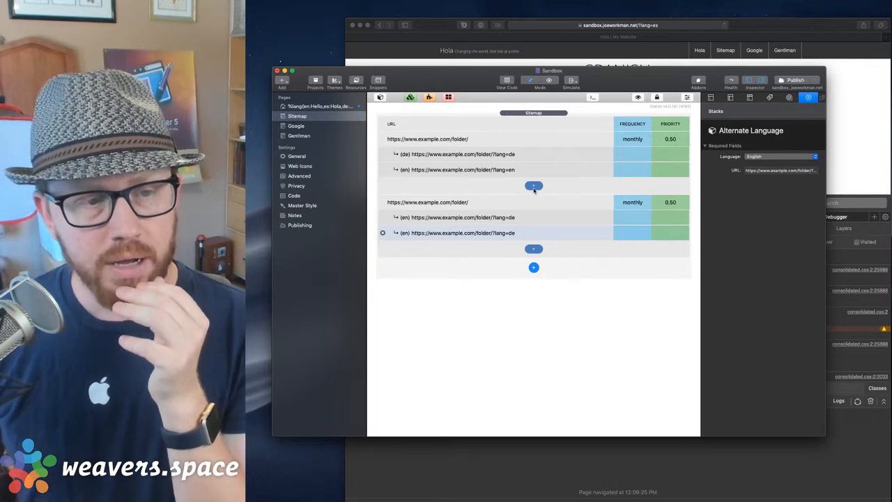
left_click(534, 186)
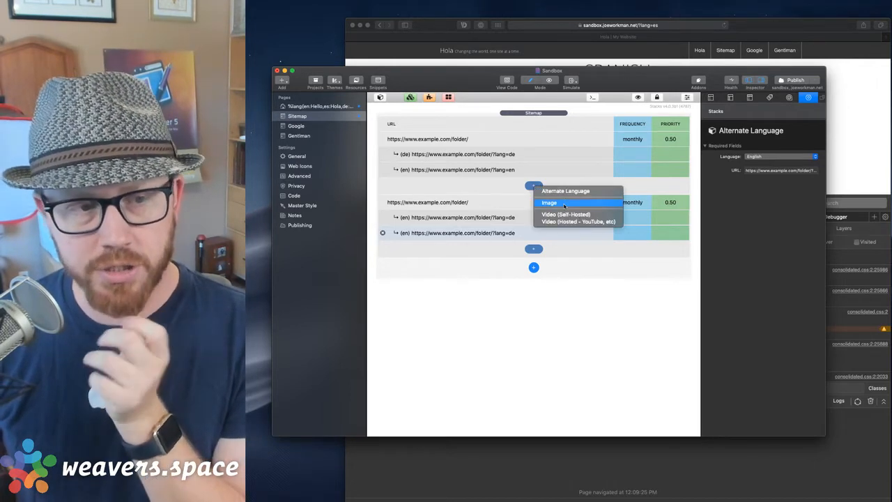
left_click(565, 203)
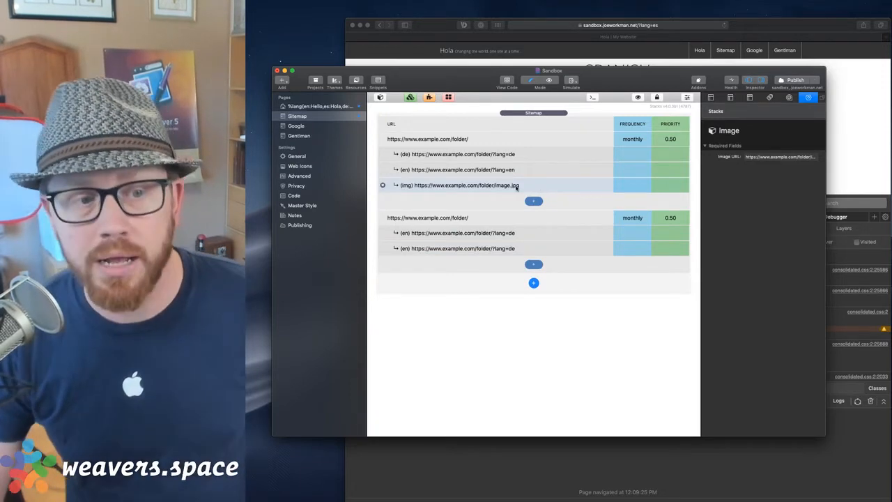
left_click(486, 139)
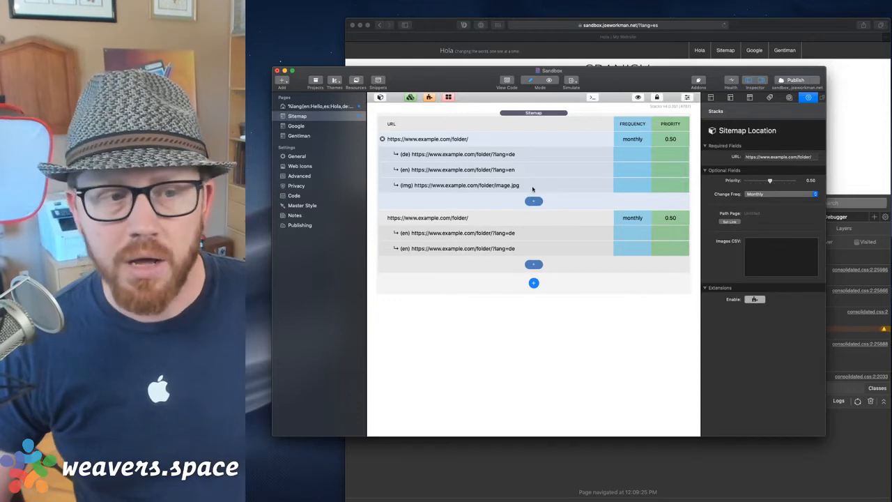
left_click(531, 186)
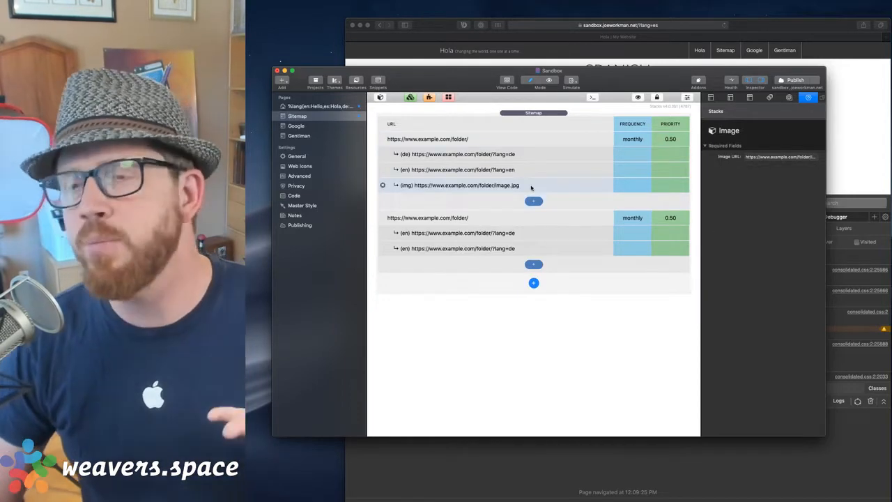
left_click(534, 201)
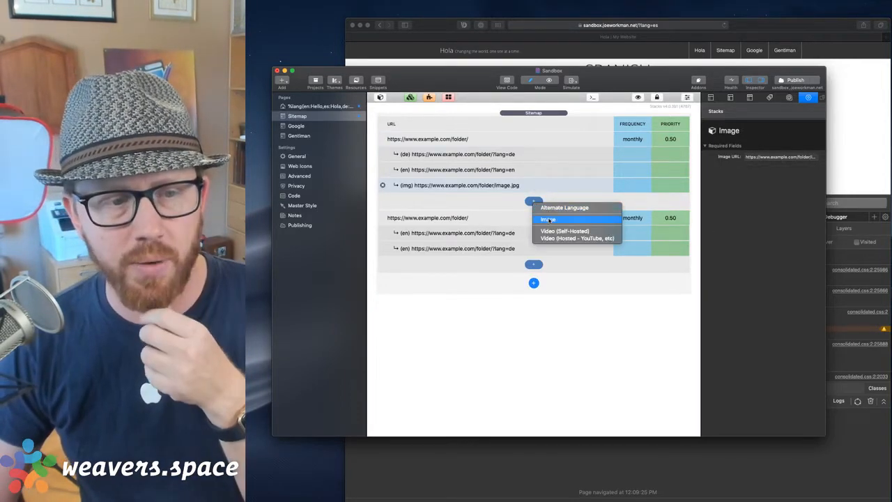
left_click(530, 190)
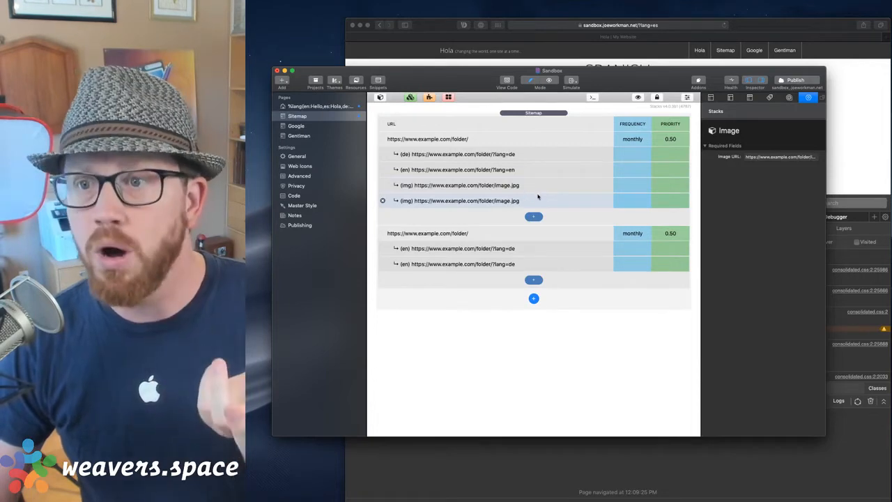
left_click(534, 217)
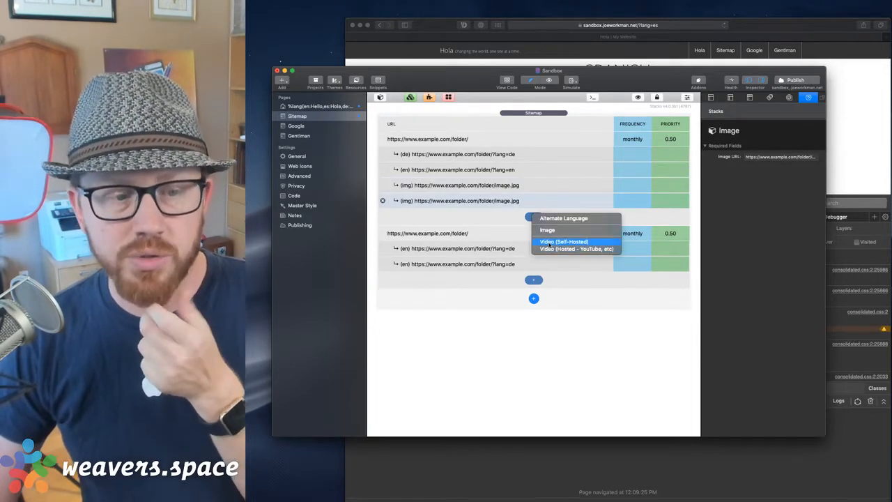
Add a self-hosted video.mp4 entry and a hosted YouTube video entry.
left_click(550, 242)
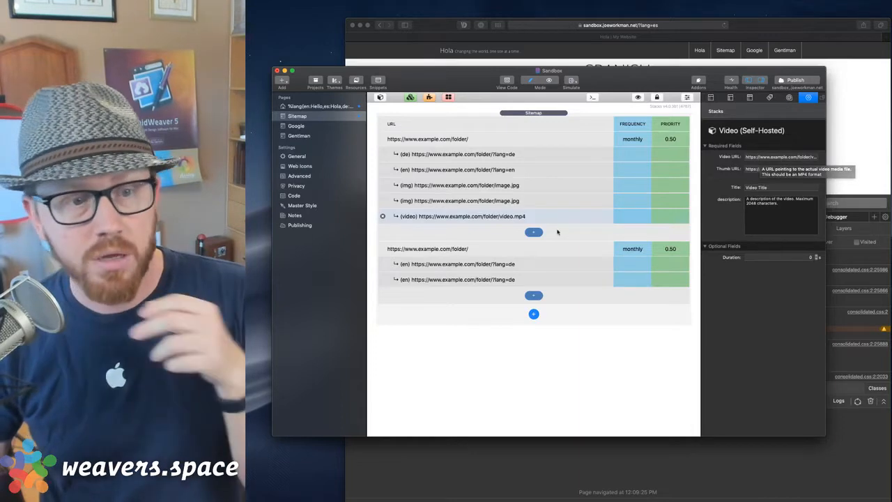
left_click(534, 233)
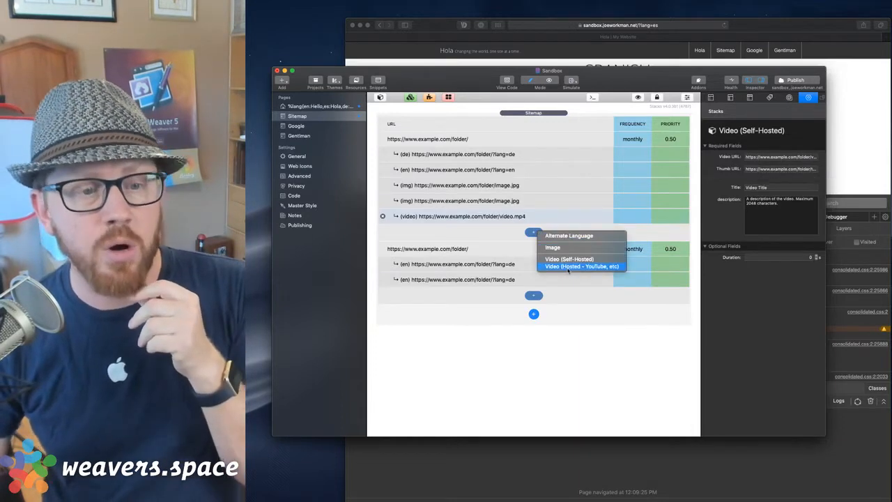
left_click(569, 268)
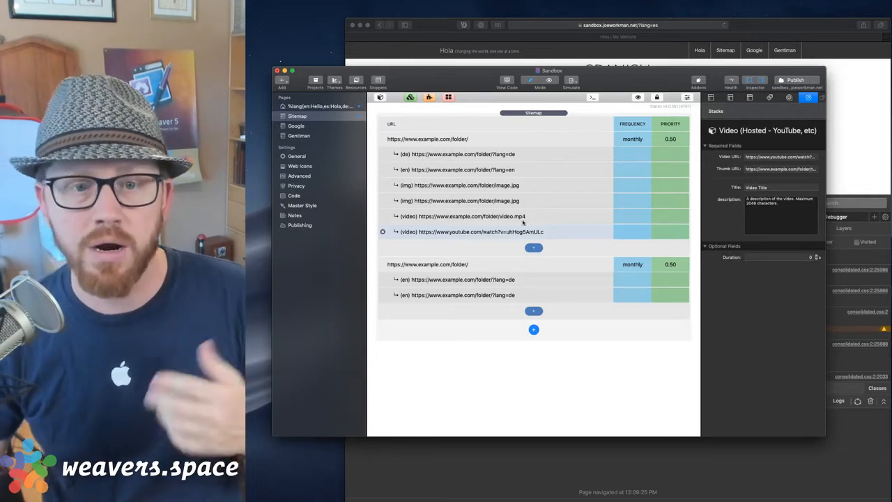
Review the video's thumbnail URL, description and duration fields in the inspector.
mouse_move(767, 162)
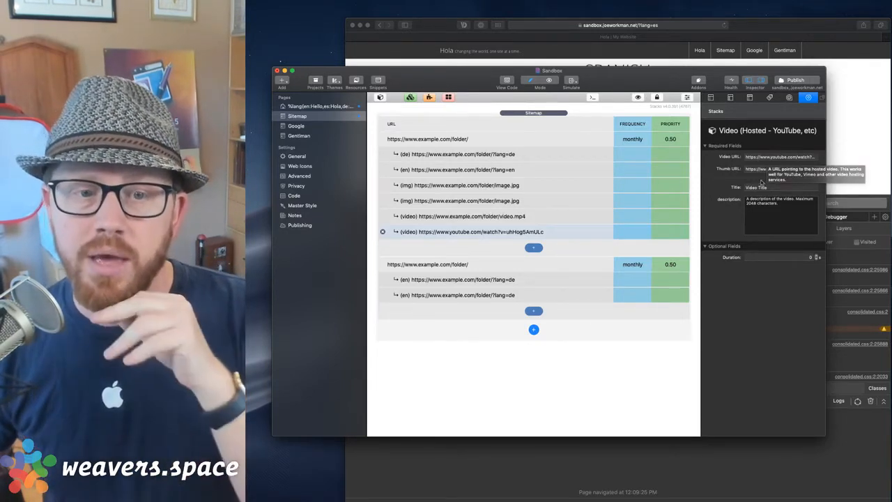
left_click(763, 169)
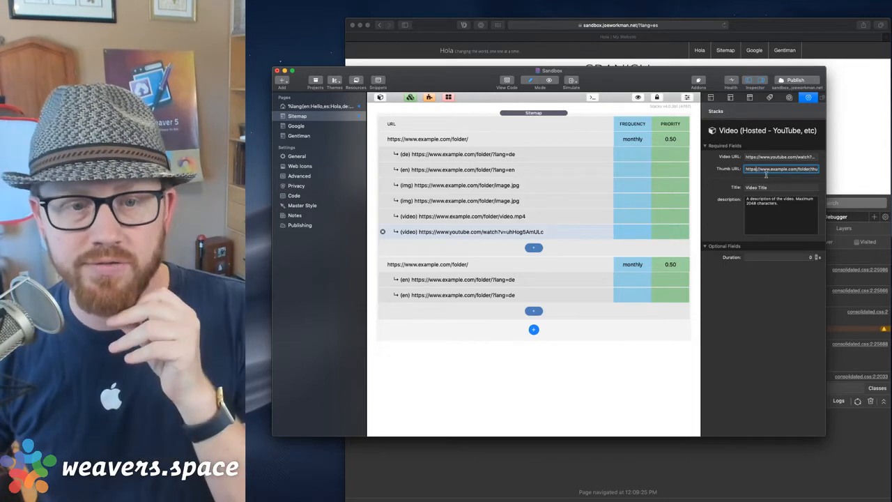
key("Tab")
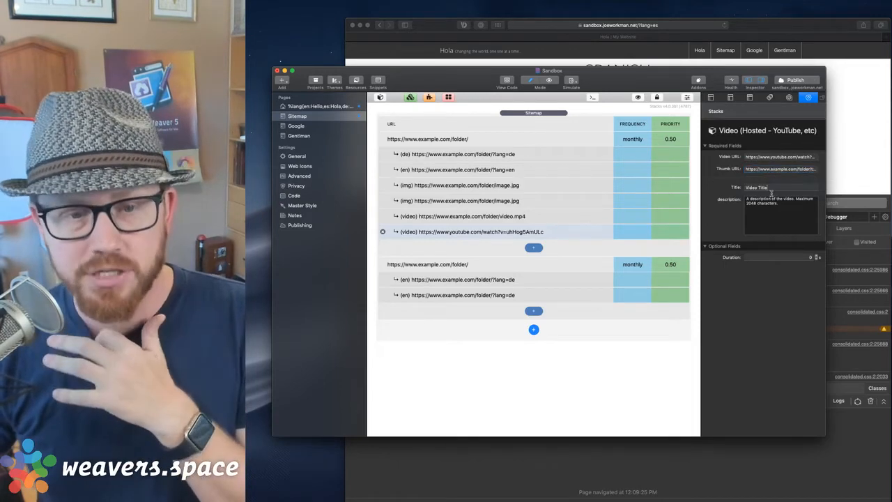
key("Tab")
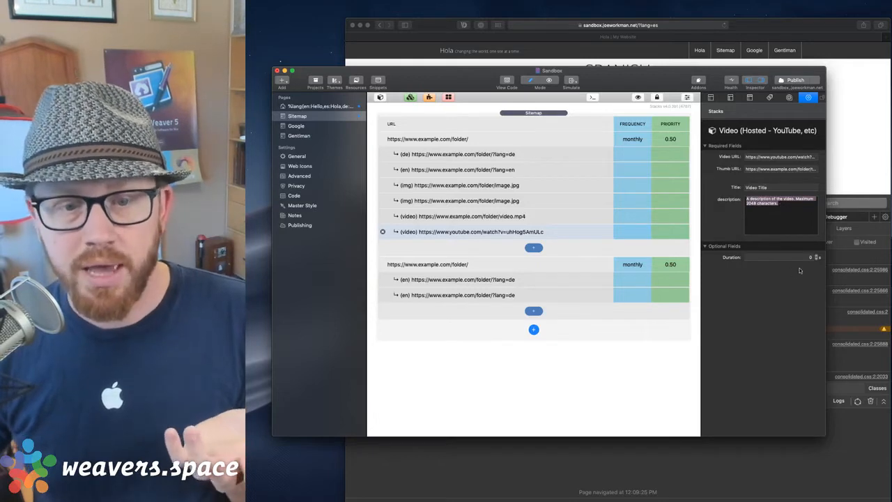
mouse_move(802, 262)
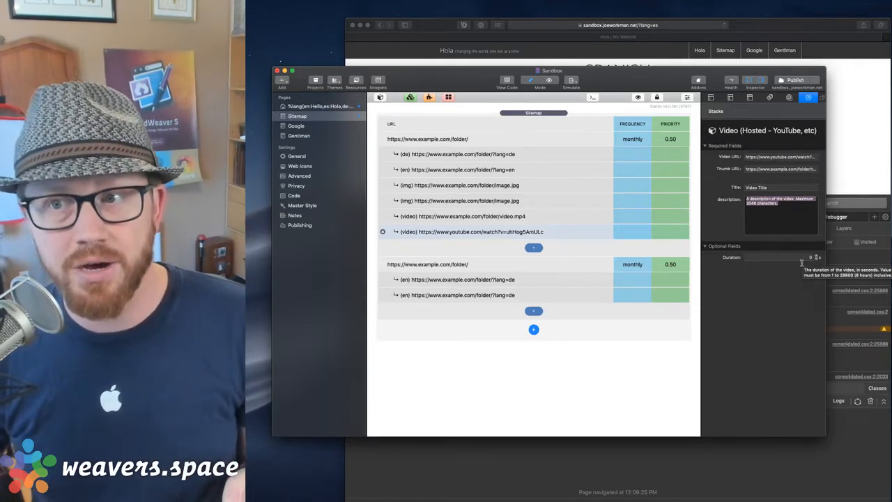
left_click(801, 263)
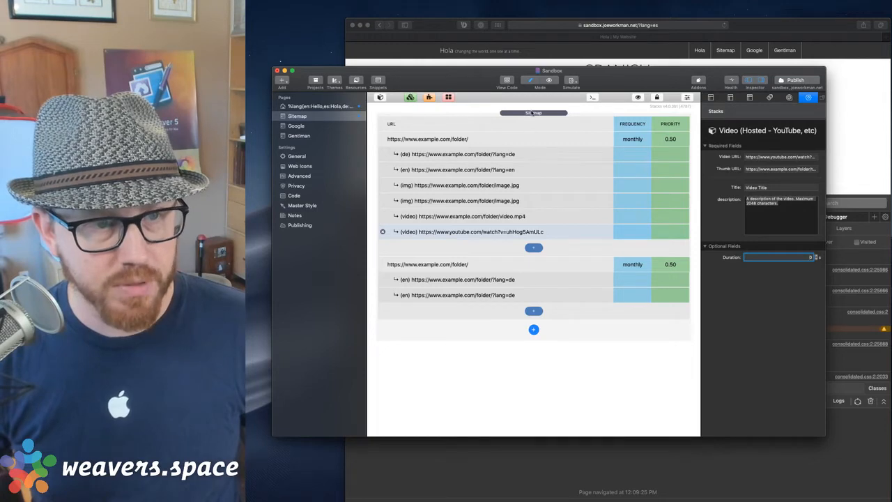
Open the first page, collapse code blocks into compact view, and inspect the %lang button stack.
left_click(328, 106)
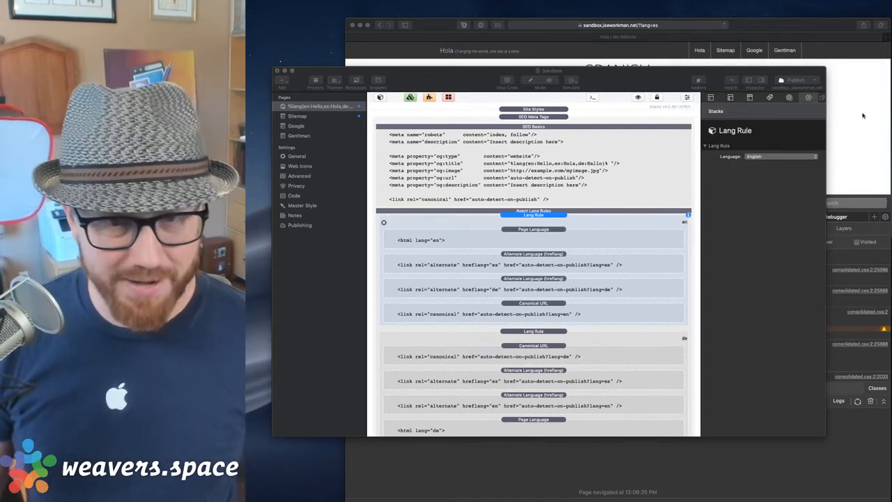
left_click(863, 113)
left_click(311, 263)
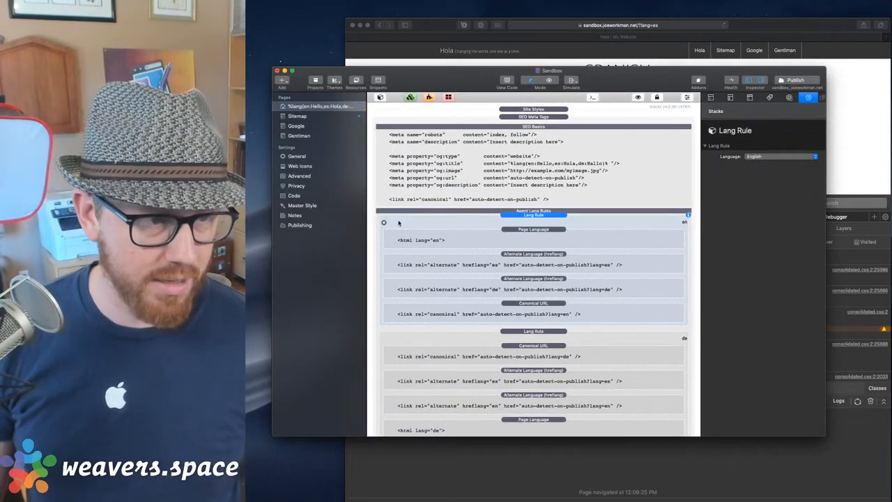
left_click(513, 118)
left_click(637, 96)
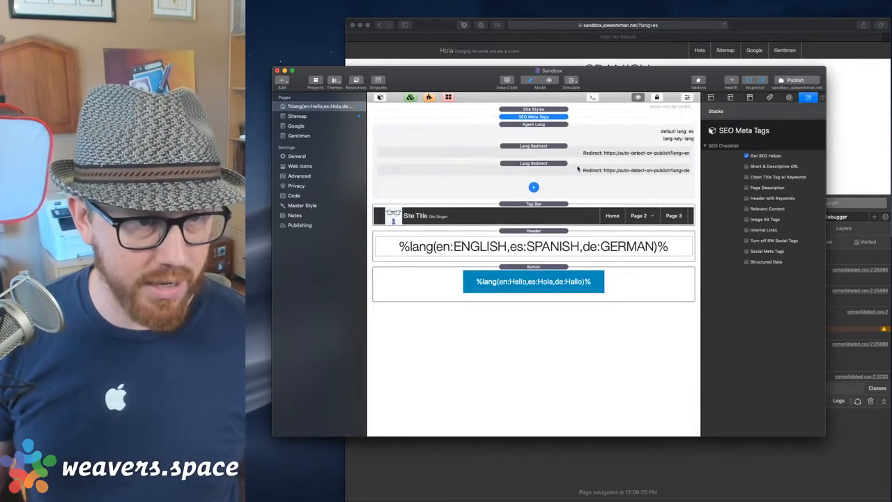
left_click(561, 267)
left_click(565, 232)
Launch Transmit and connect to the sandbox.joeworkman.net server.
key("alt+space")
type("tran")
key("Return")
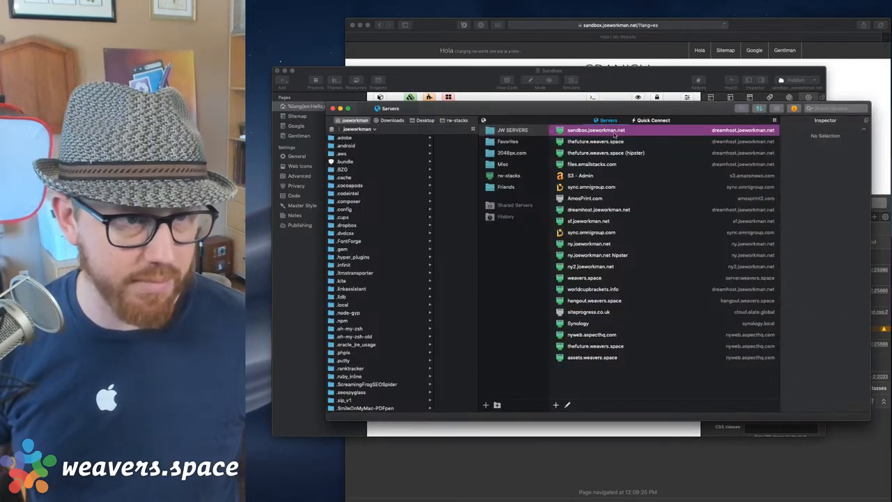
double_click(595, 130)
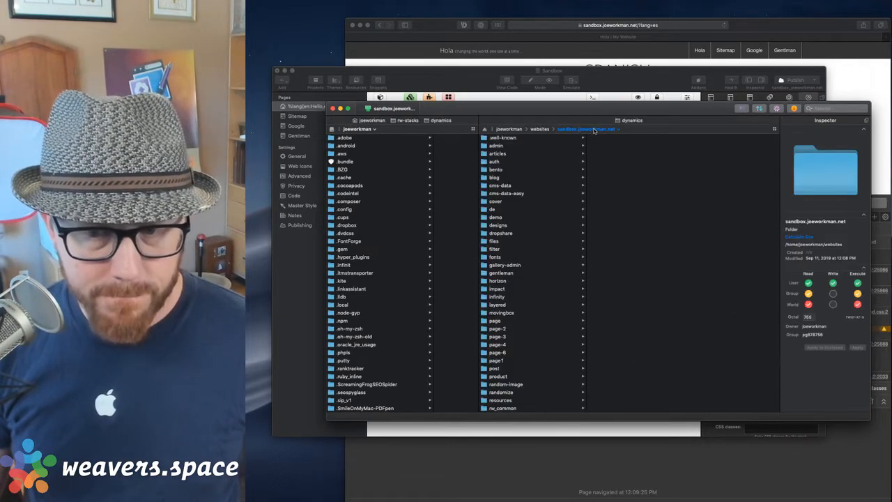
Browse to cms-data > text and bring up the context menu for header.cms.
left_click_drag(610, 108, 645, 147)
scroll(545, 331, "down", 10)
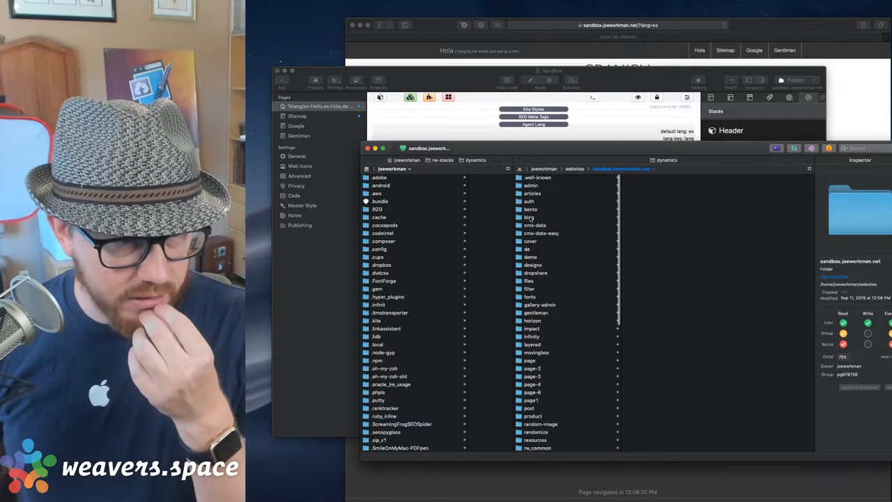
scroll(558, 279, "up", 10)
left_click(534, 225)
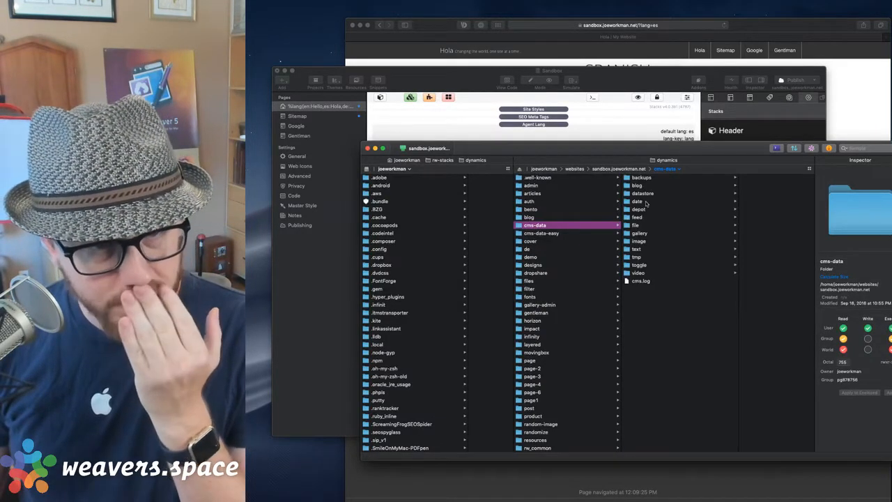
left_click(638, 249)
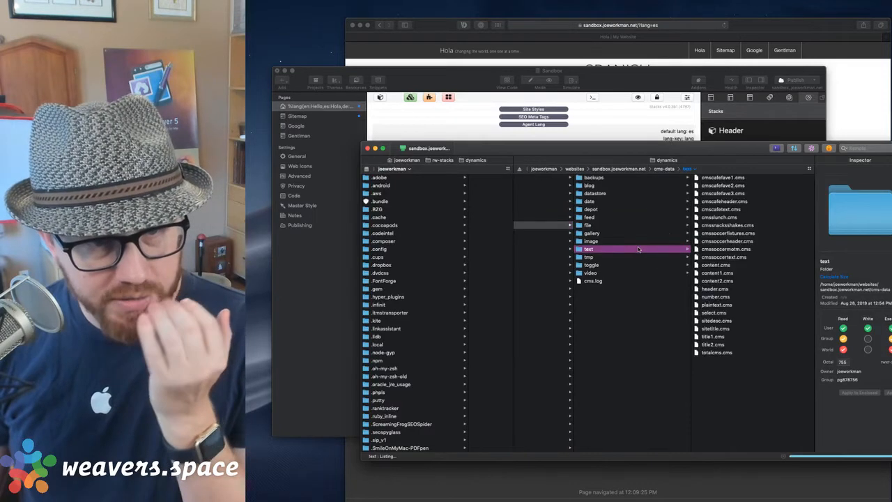
left_click(713, 216)
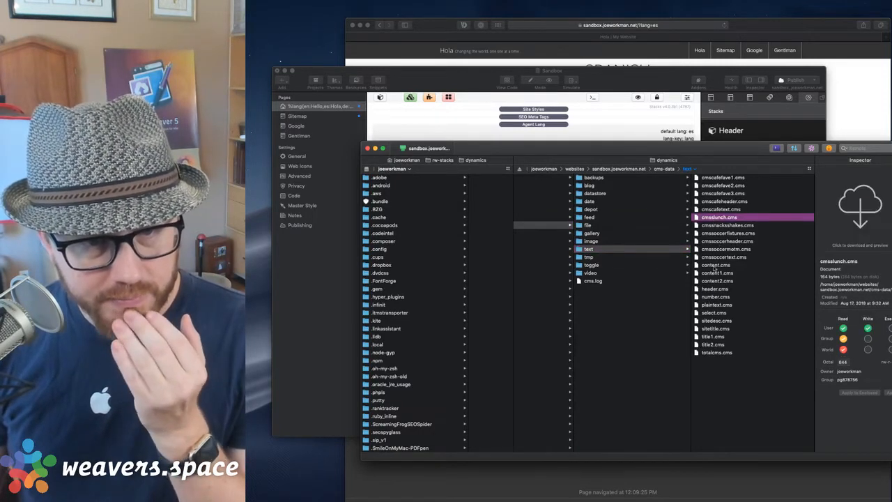
left_click(714, 288)
right_click(714, 288)
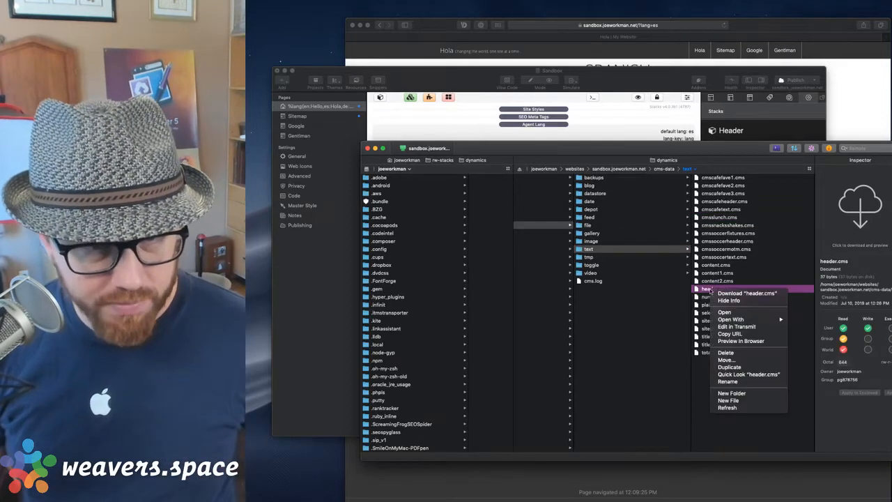
Check header.cms's text in Visual Studio Code, close it, and bring the RapidWeaver Sandbox project forward.
mouse_move(734, 321)
left_click(819, 320)
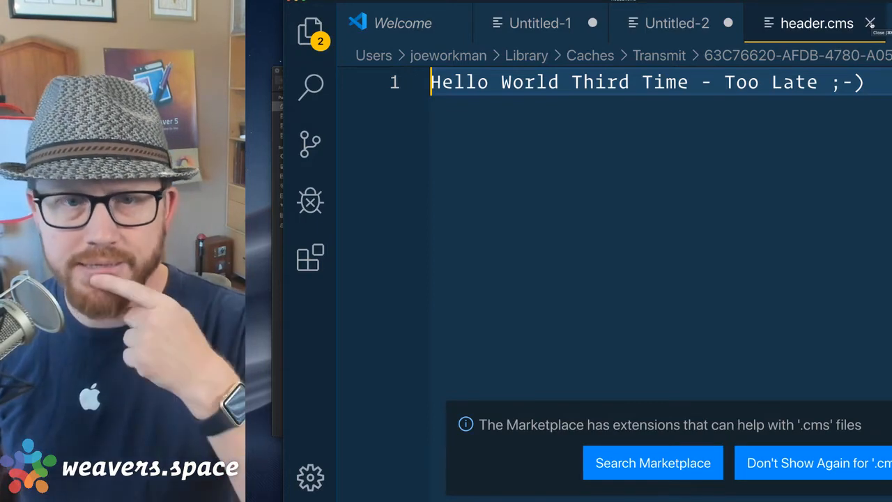
left_click(870, 24)
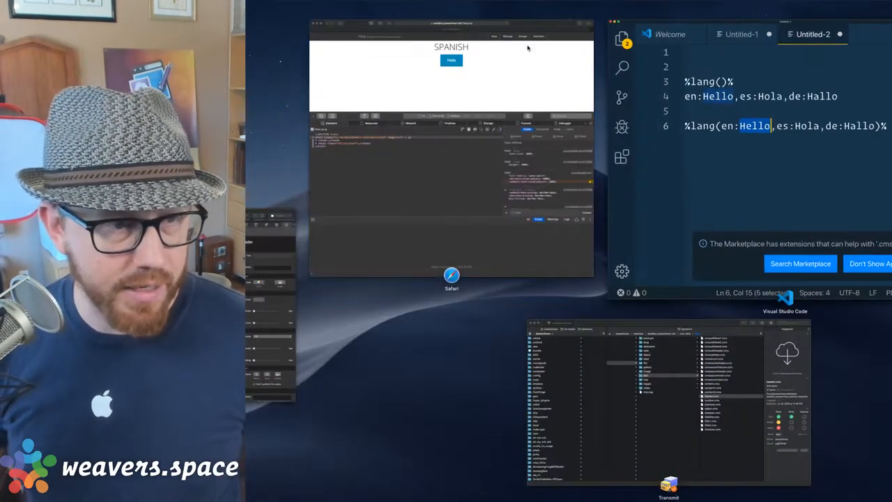
key("ctrl+Up")
left_click(262, 266)
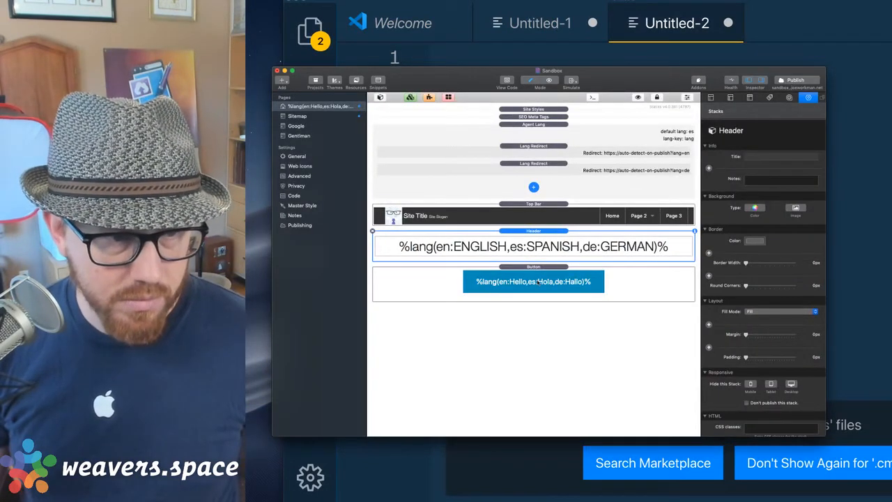
Replace the Button stack's English text 'Hello' with the %cmsData(header)% macro.
left_click(537, 282)
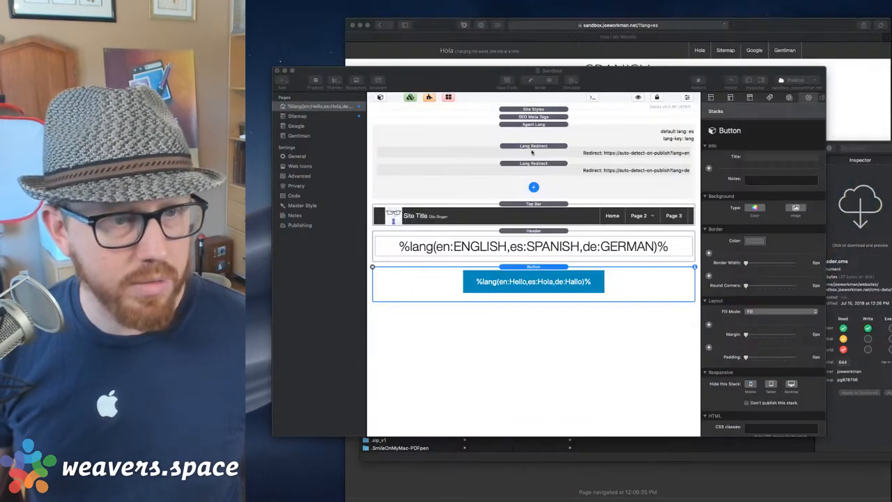
left_click(623, 287)
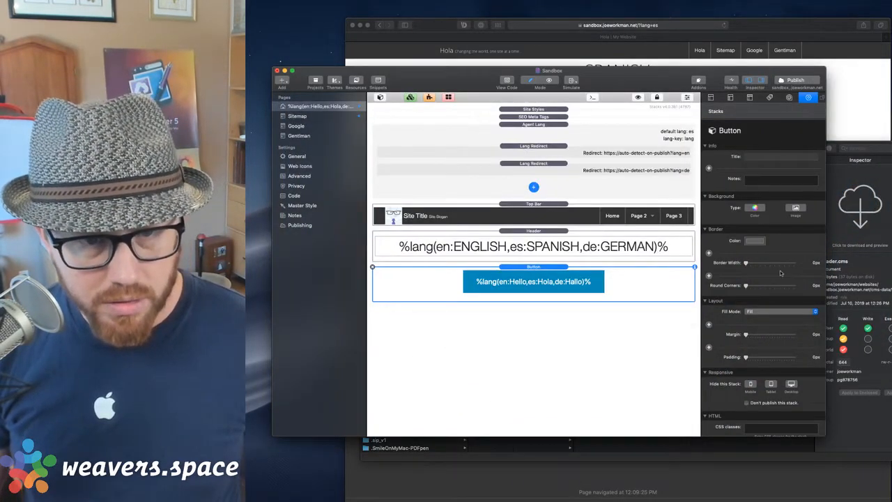
scroll(781, 273, "down", 5)
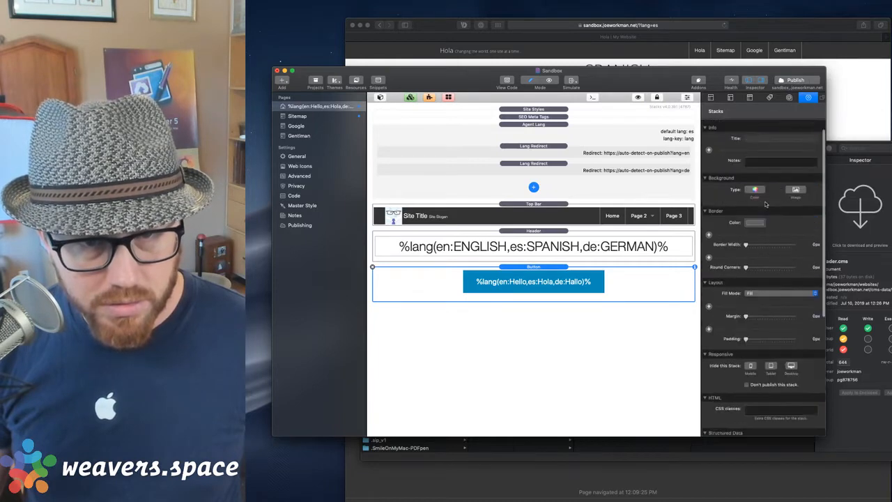
scroll(765, 204, "down", 5)
triple_click(769, 310)
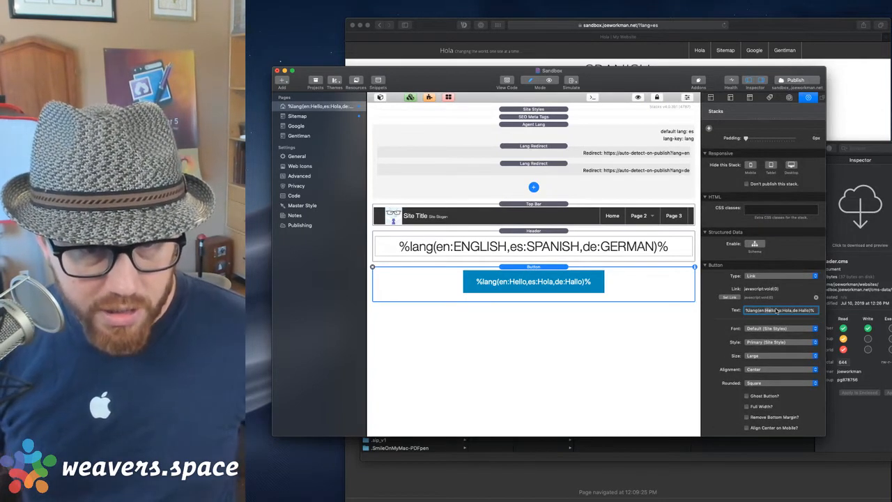
key("BackSpace")
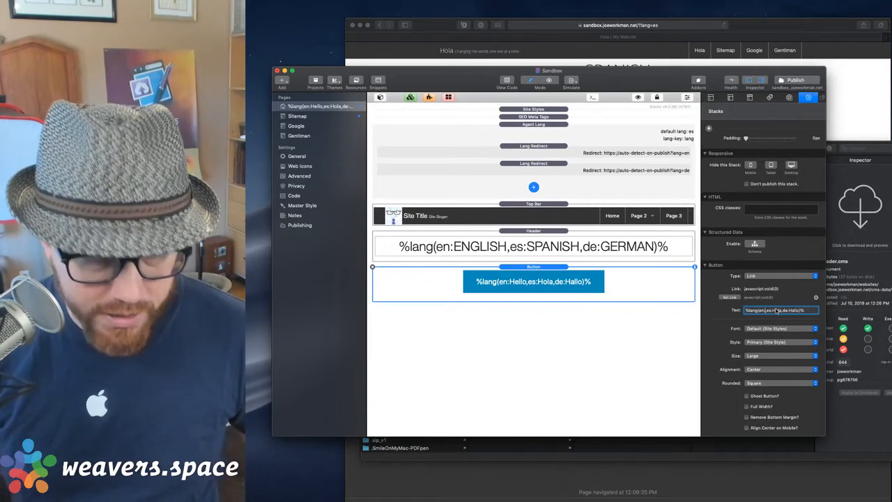
type("%cms")
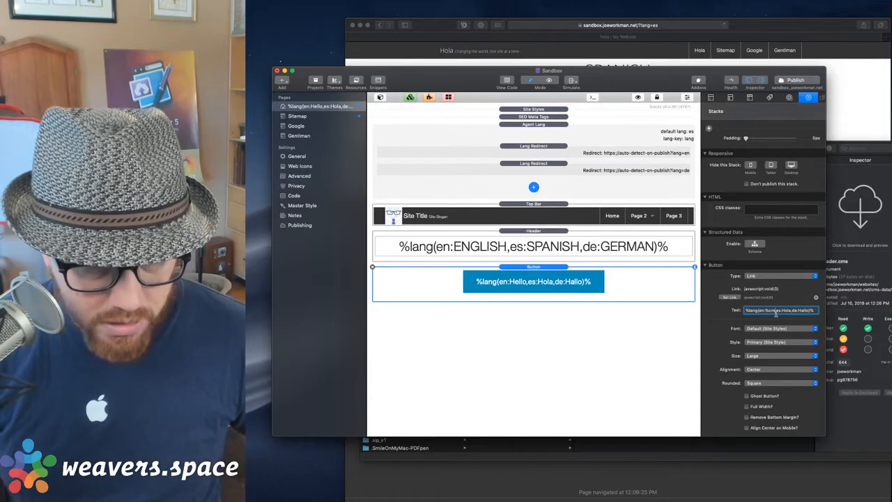
type("sd")
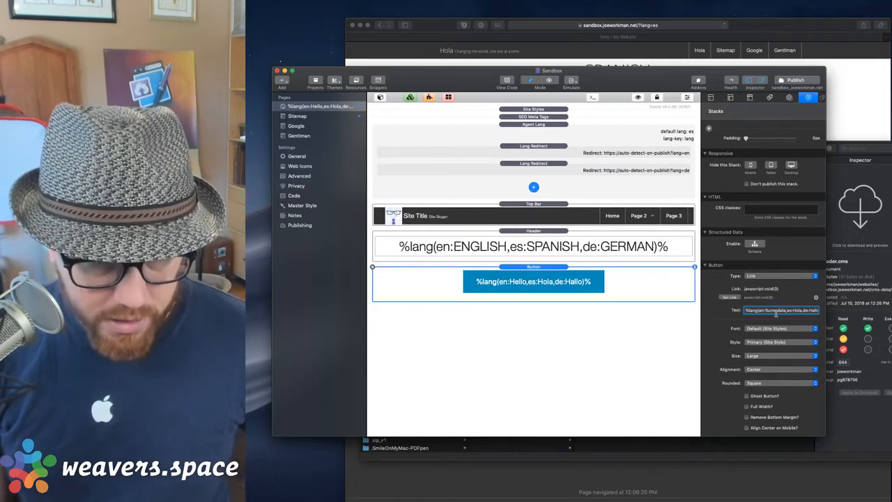
key("BackSpace")
key("BackSpace")
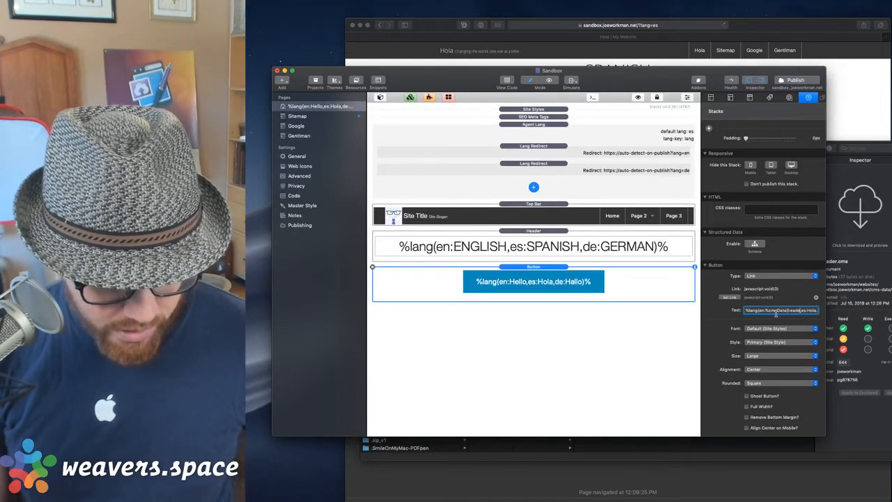
type("%")
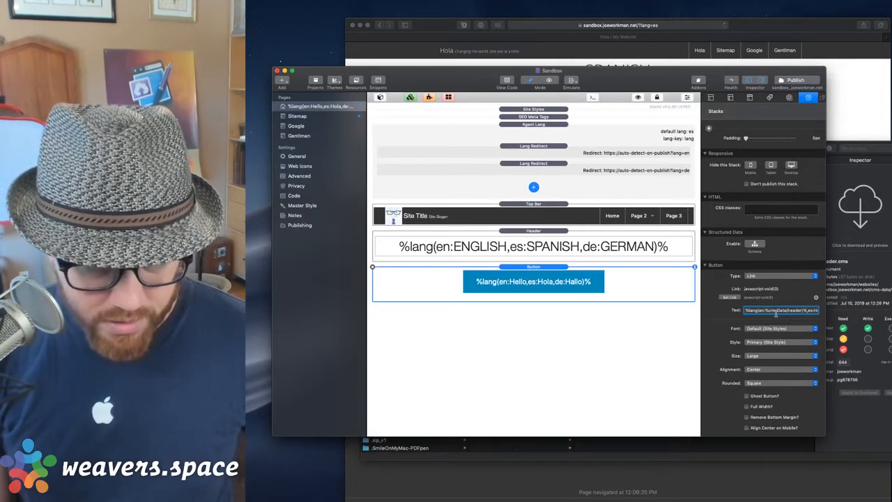
key("Return")
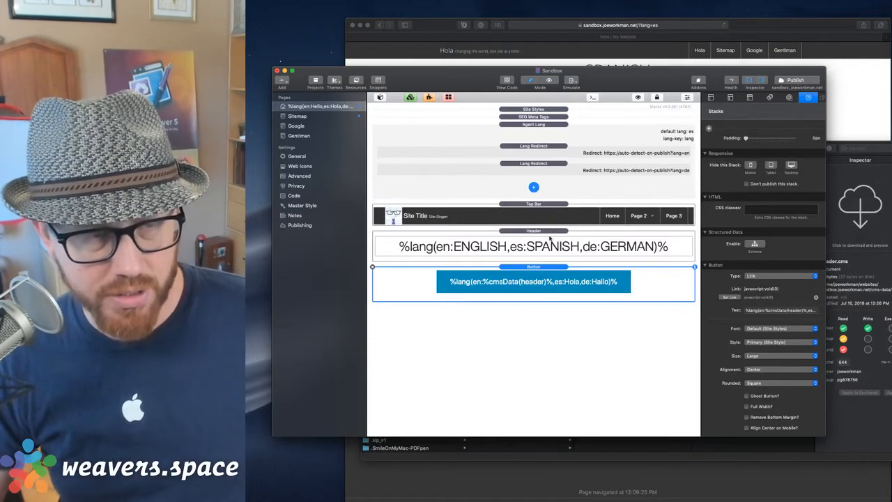
Search the Stacks Library for 'tot' and drag a CMS Core stack to the top of the page.
left_click(380, 97)
double_click(421, 100)
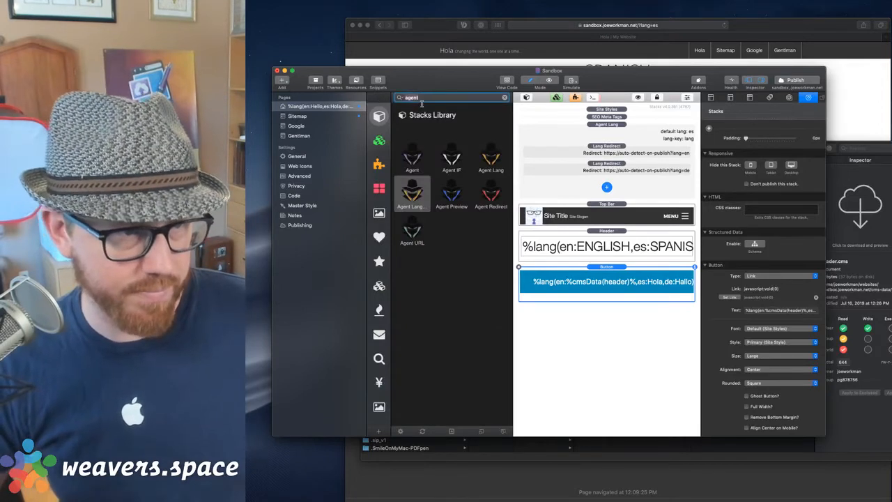
type("tot")
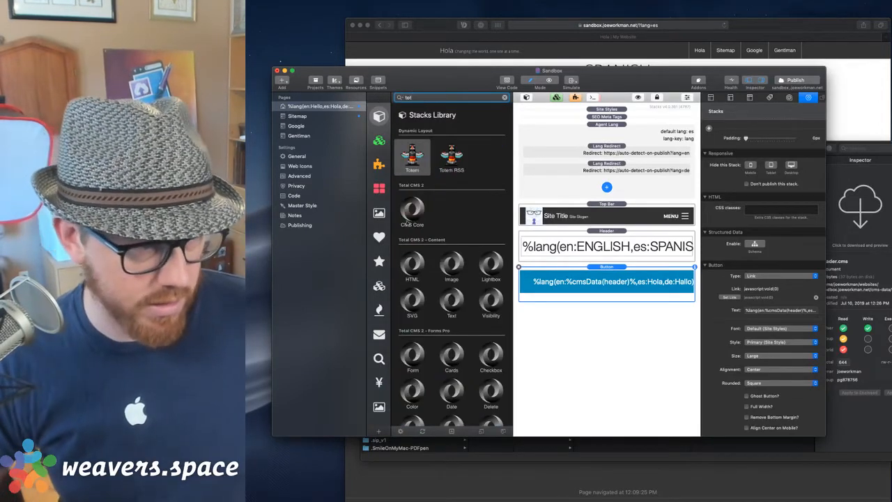
left_click(379, 310)
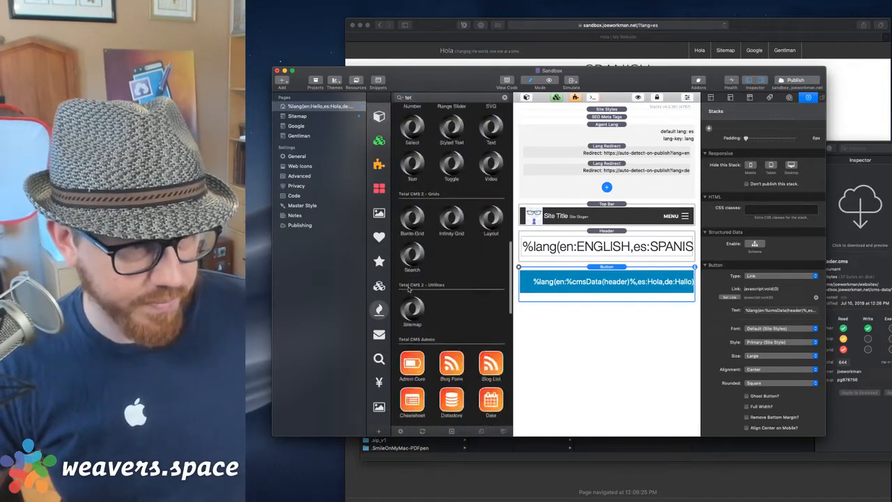
scroll(408, 277, "down", 5)
left_click_drag(415, 316, 594, 138)
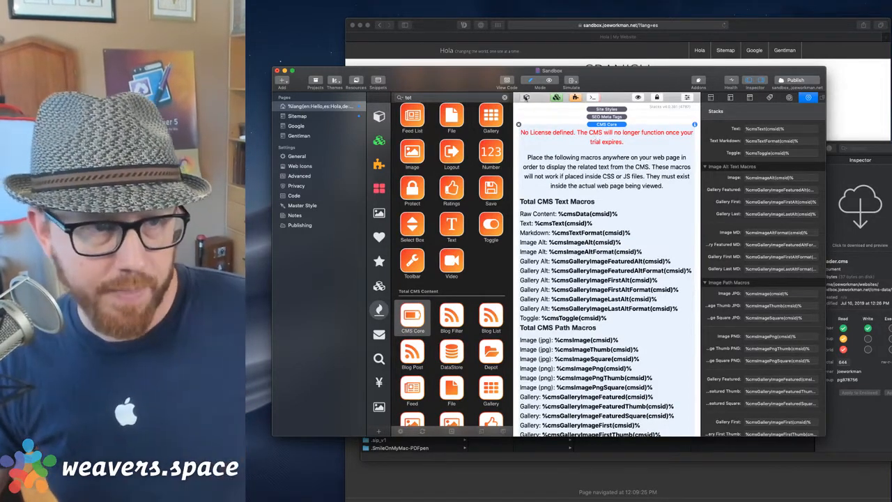
left_click(527, 98)
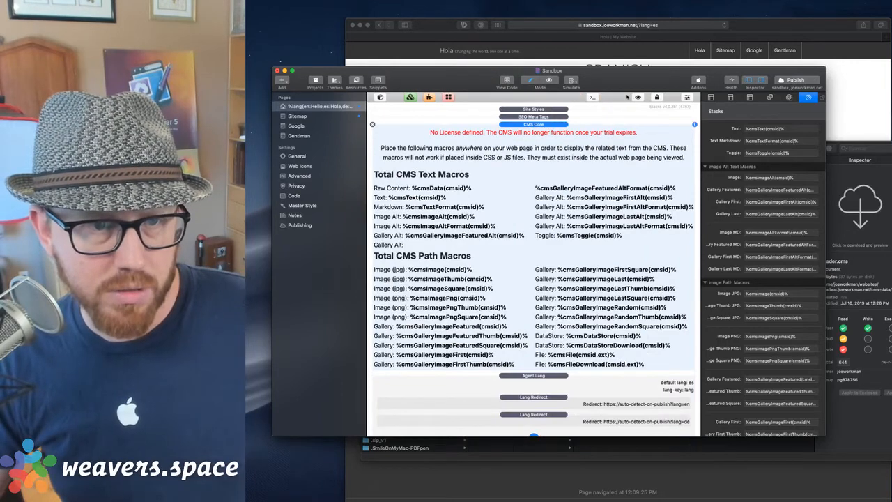
scroll(775, 163, "up", 5)
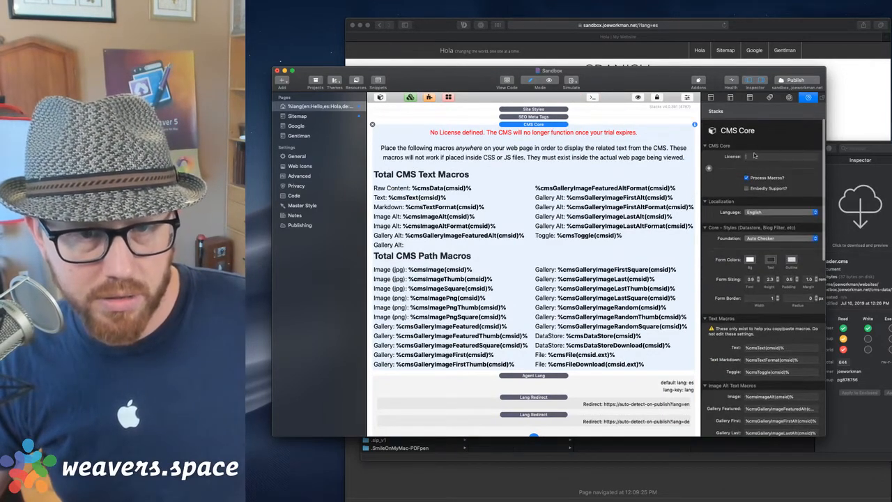
Try entering the licence key in CMS Core's License field, then clear the duplicated result.
left_click(754, 156)
type("cm")
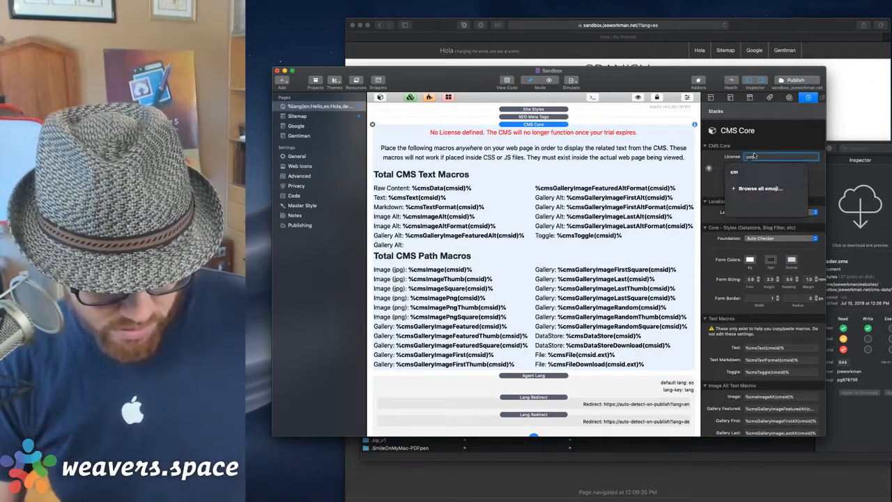
type("spassport")
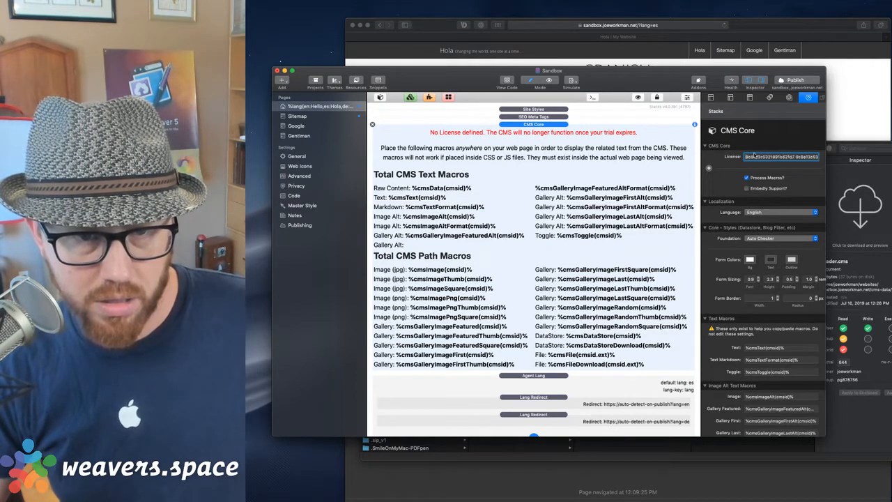
left_click(799, 157)
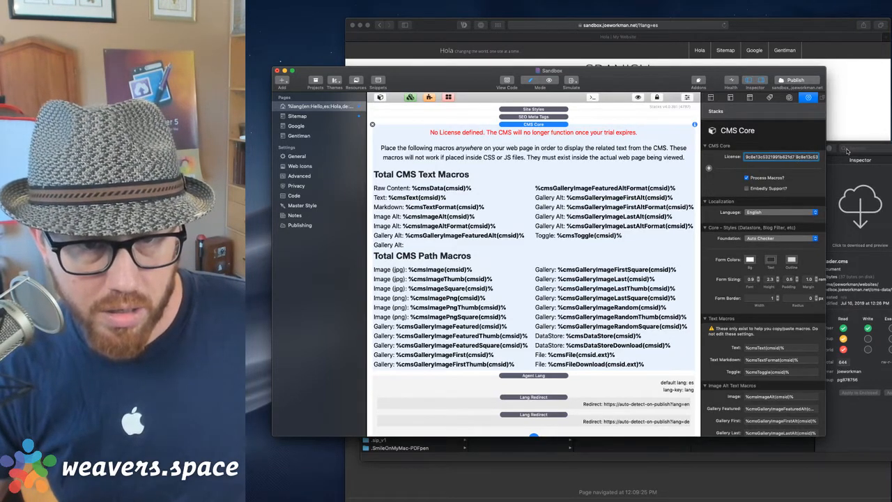
key("super+shift+Left")
key("BackSpace")
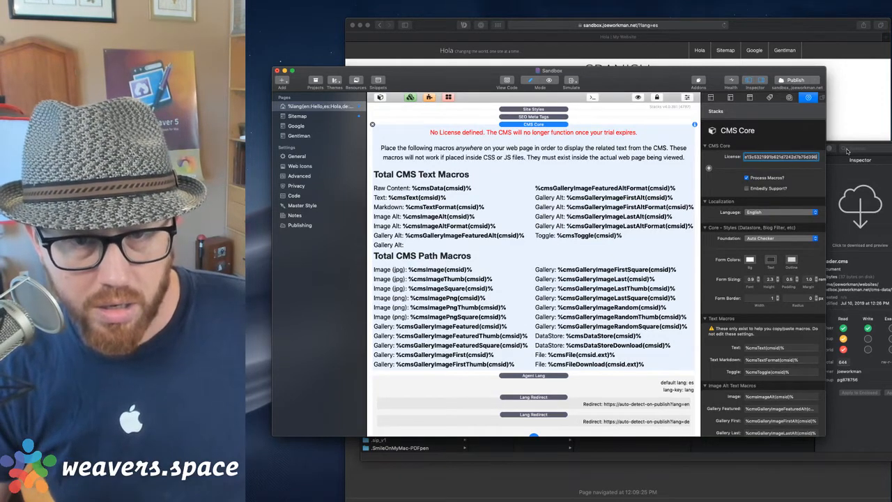
key("BackSpace")
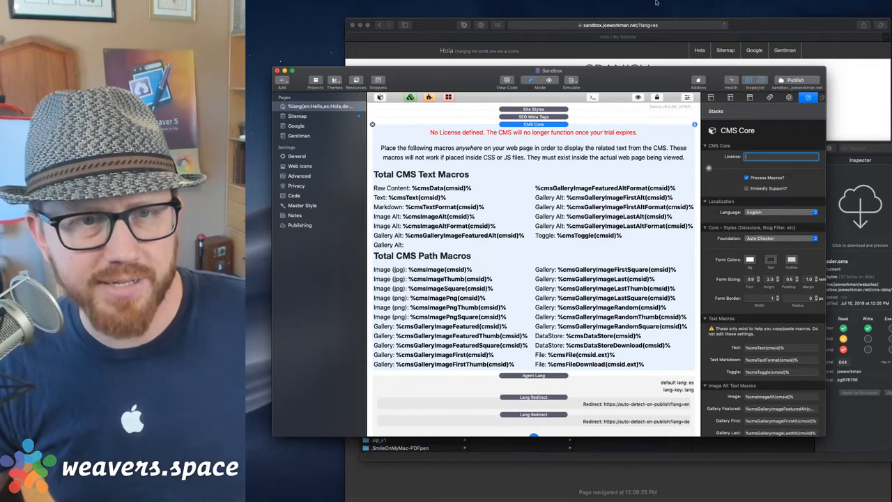
Expand the text-expansion abbreviation into the License field, confirm it, and collapse the macro reference panel.
left_click(531, 1)
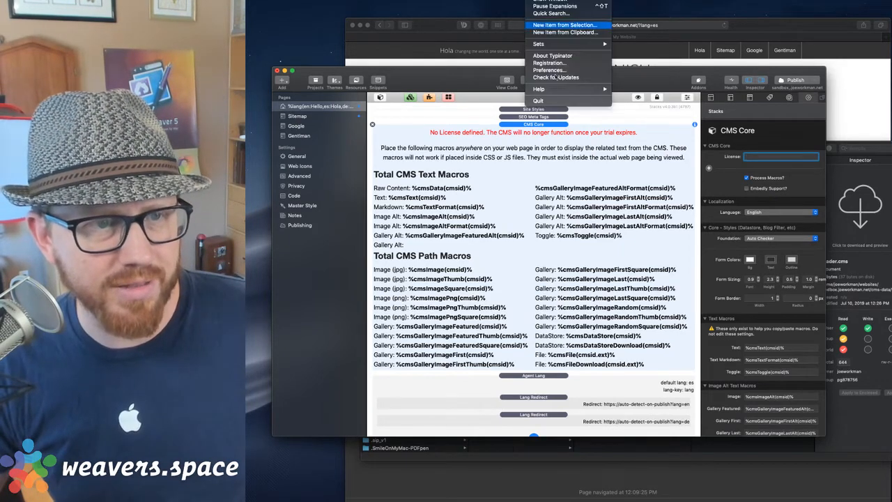
left_click(730, 83)
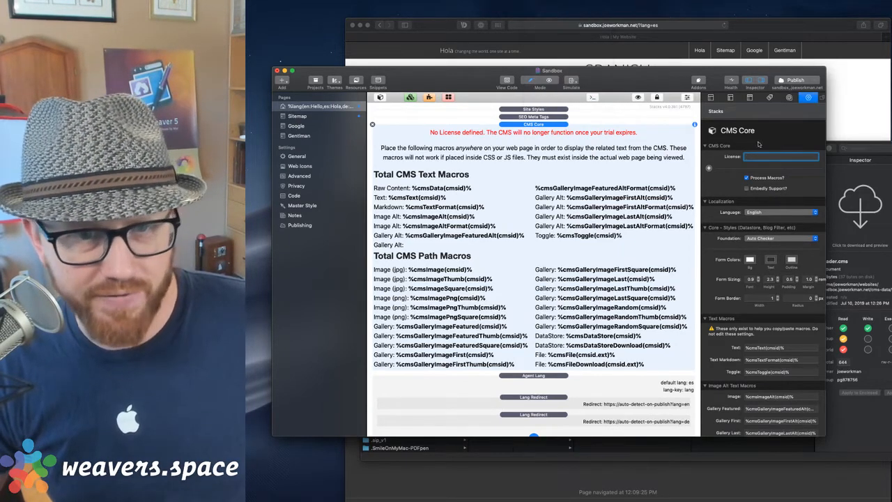
type("cmspassport")
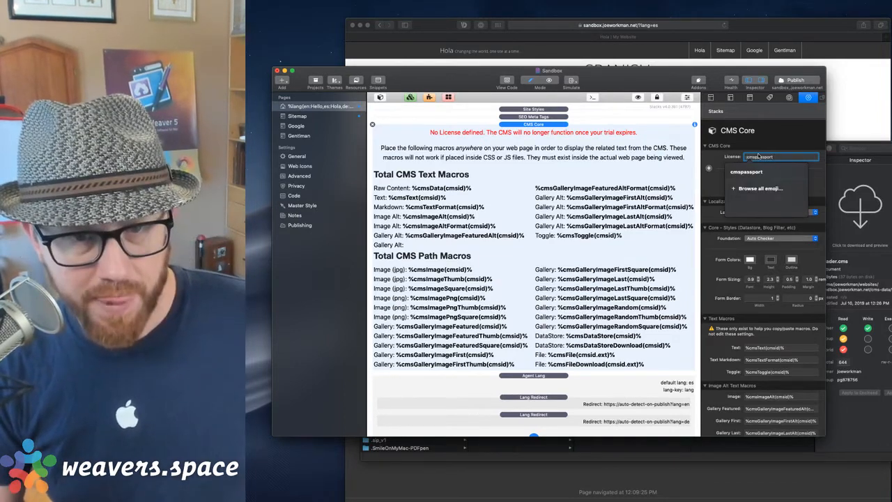
key("Escape")
key("super+a")
key("BackSpace")
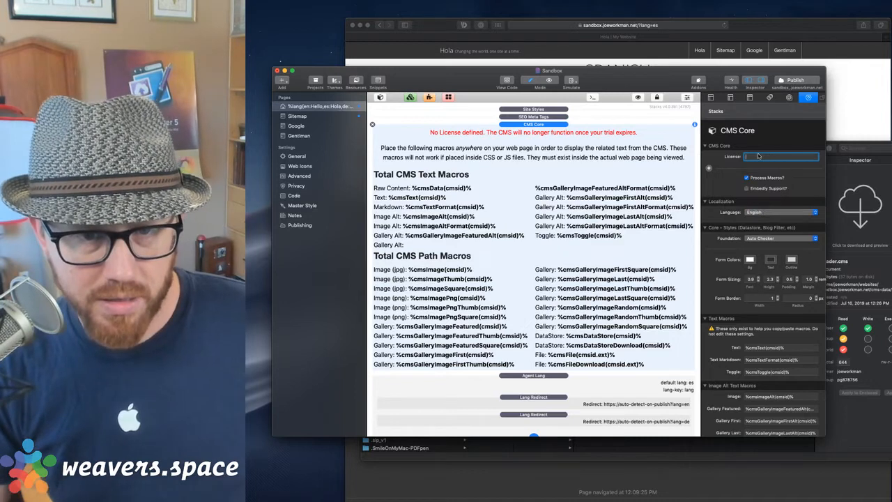
type(":cm")
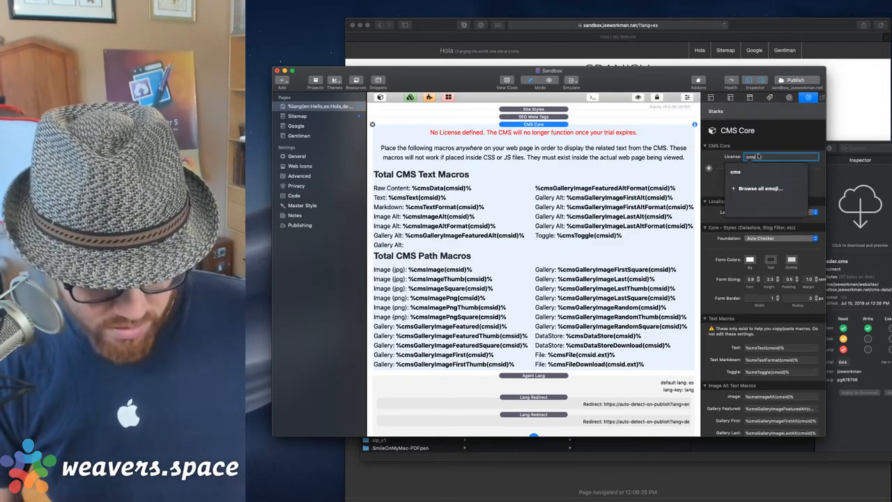
type("spassport")
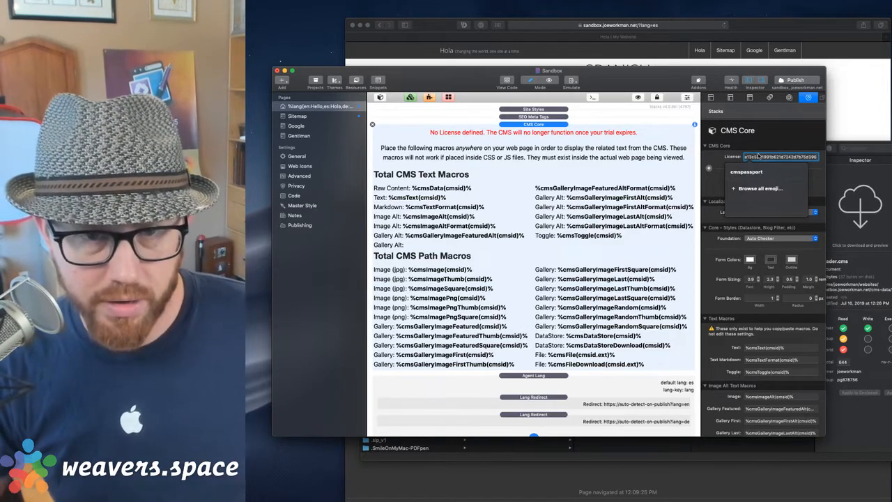
key("Escape")
key("Return")
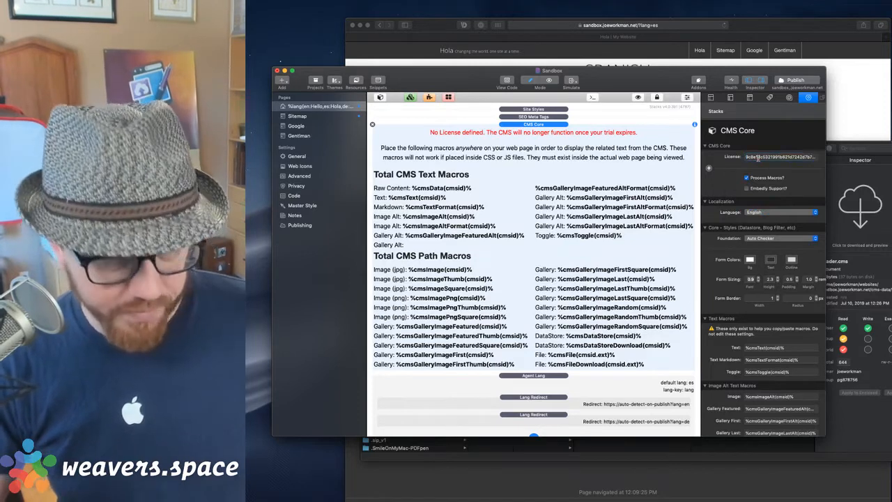
left_click(638, 97)
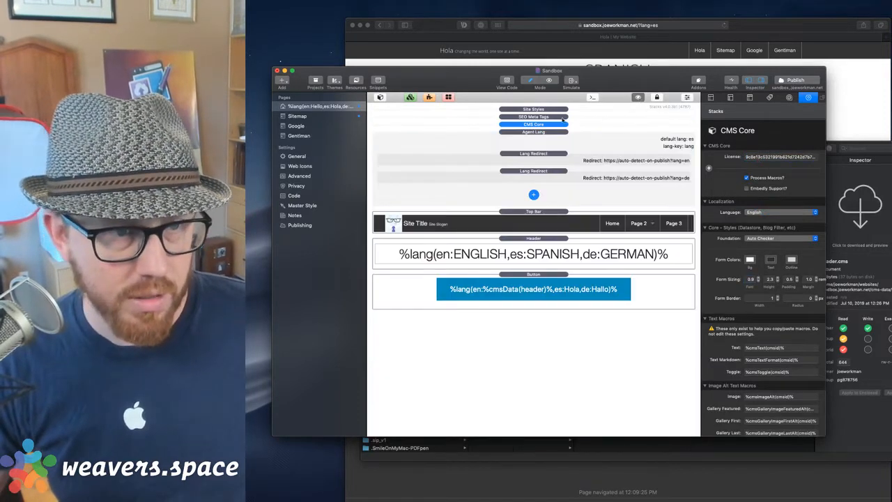
Compare the Agent Lang and CMS Core settings, publish all 291 files, then bring Safari forward.
left_click(546, 138)
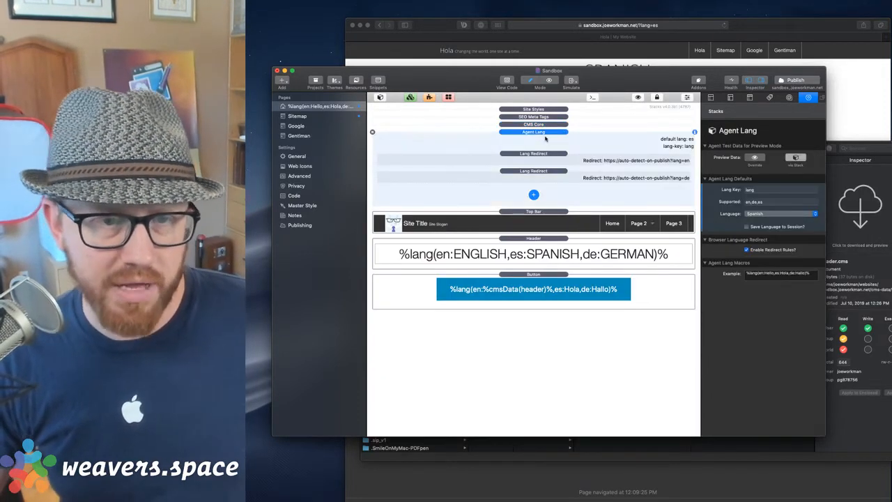
left_click(545, 125)
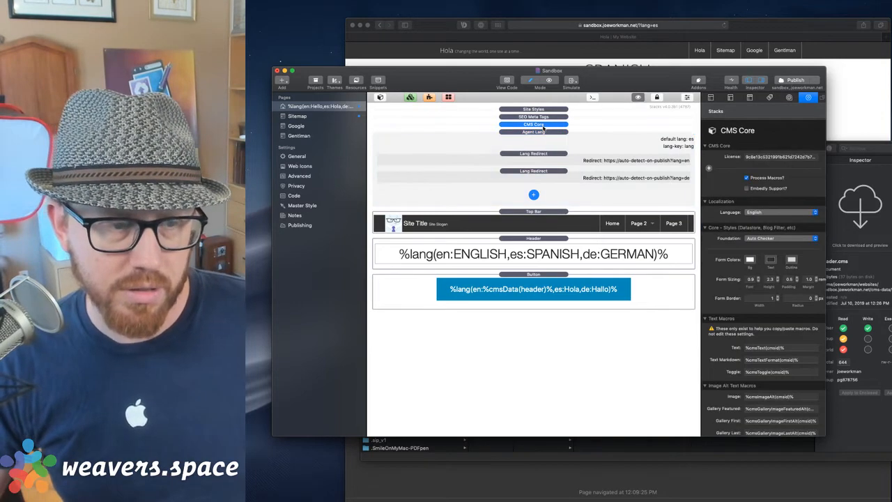
left_click(541, 132)
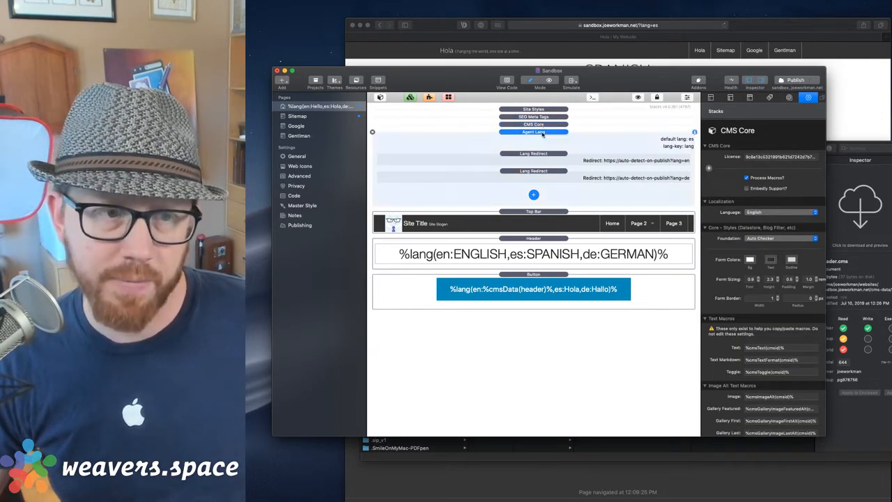
left_click(541, 125)
left_click(792, 83)
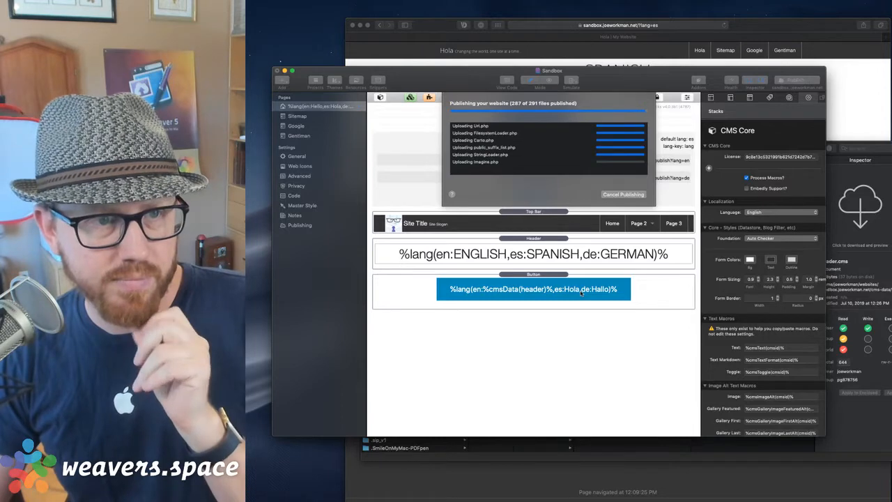
left_click(851, 87)
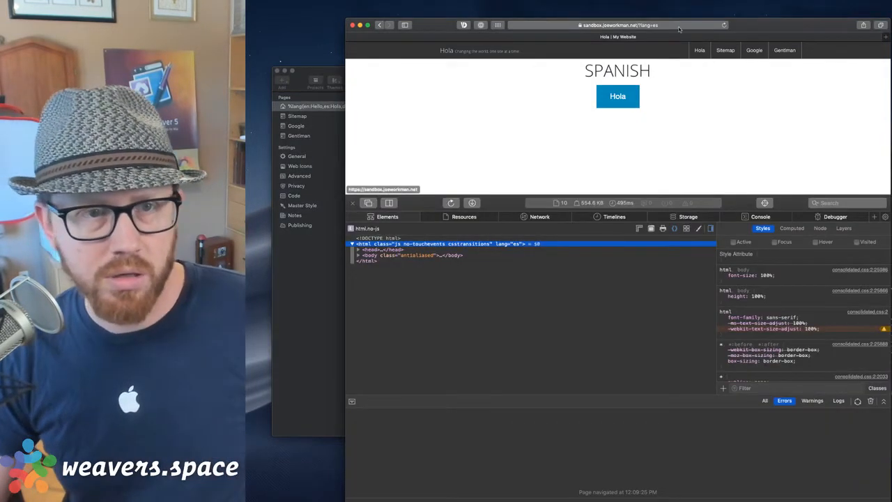
Reload the Spanish page, close Web Inspector, and load the ?lang=en version.
left_click(663, 26)
key("Return")
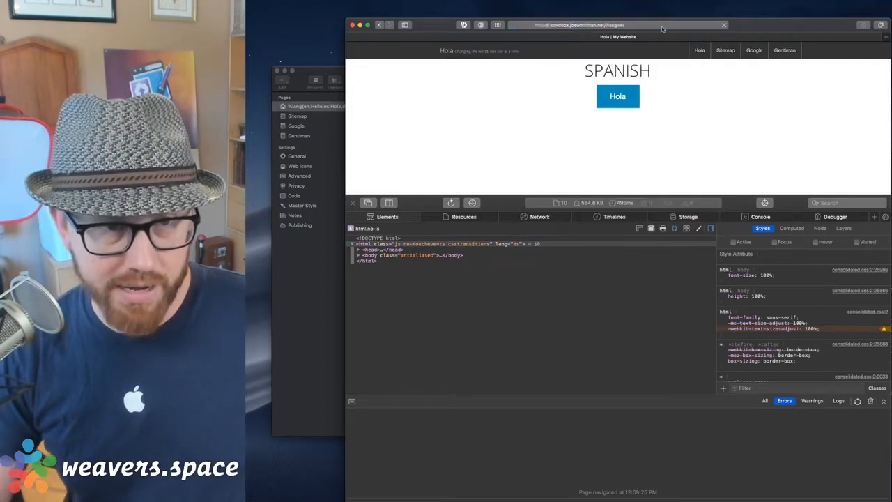
left_click(353, 203)
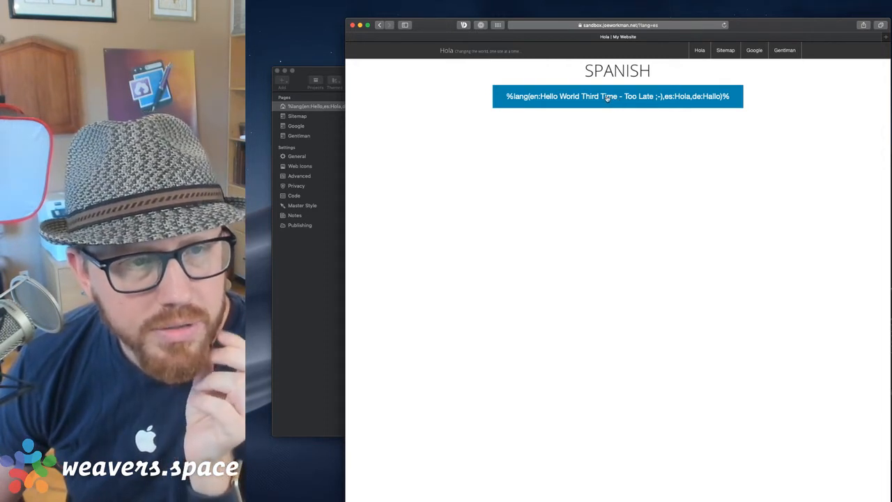
left_click(631, 27)
left_click(635, 28)
type("n")
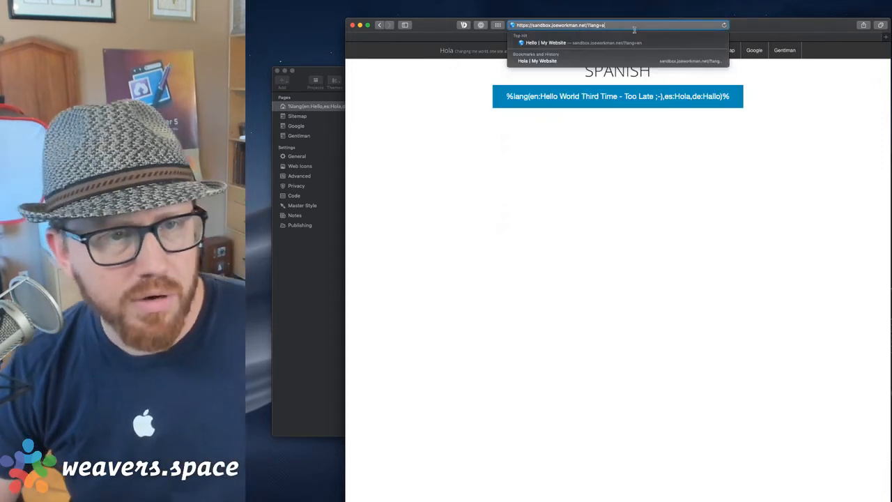
key("Return")
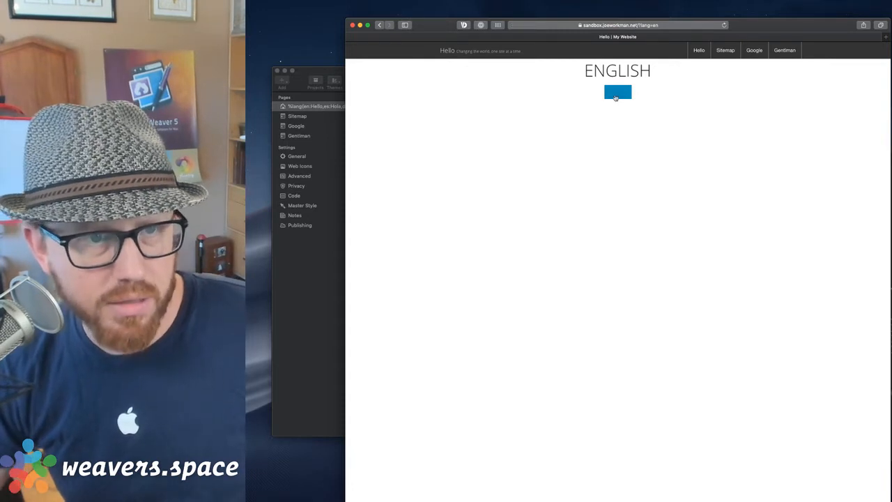
Inspect the empty blue button's HTML, then close the Web Inspector.
right_click(617, 96)
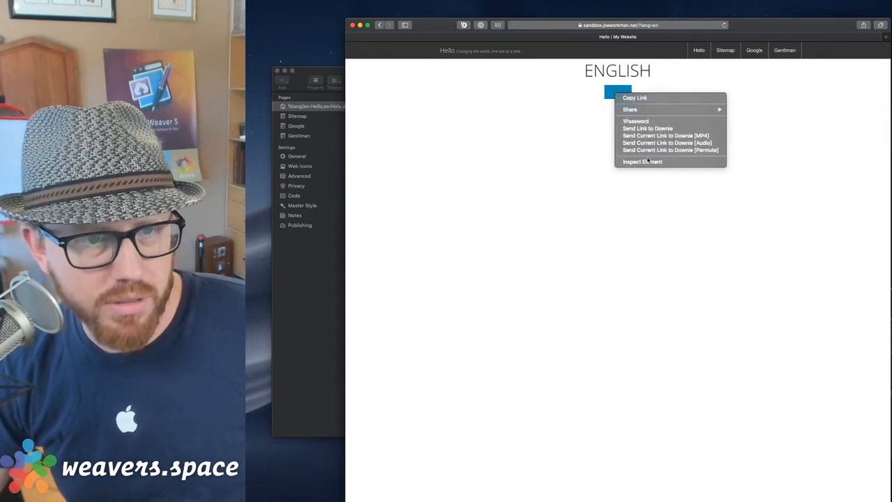
left_click(645, 161)
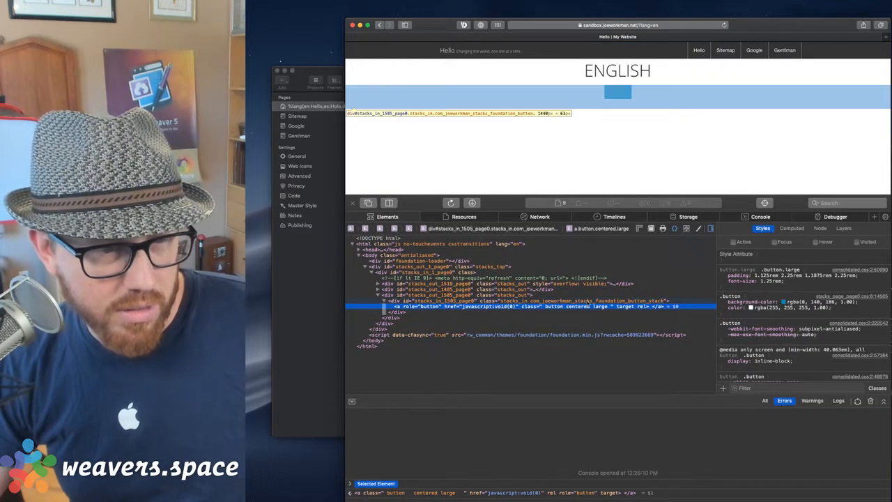
left_click(352, 203)
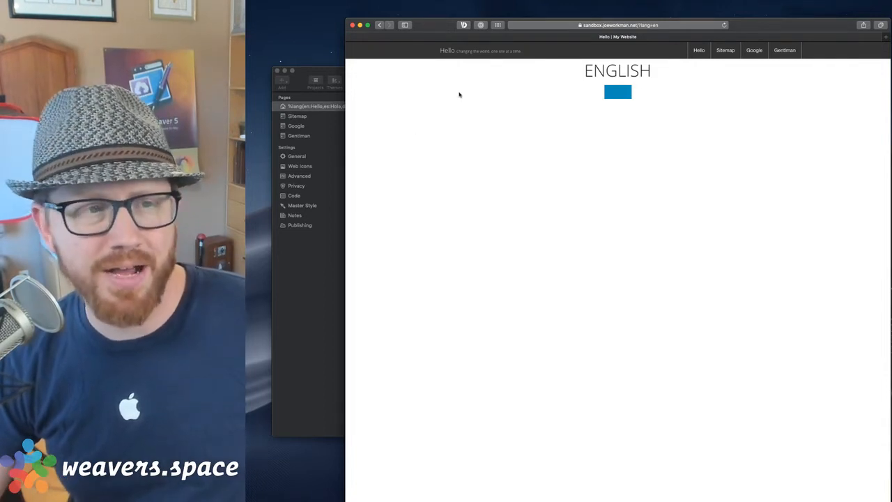
left_click(329, 322)
Select the Button stack, glance at the English page, and shift the RapidWeaver window slightly left.
left_click(524, 288)
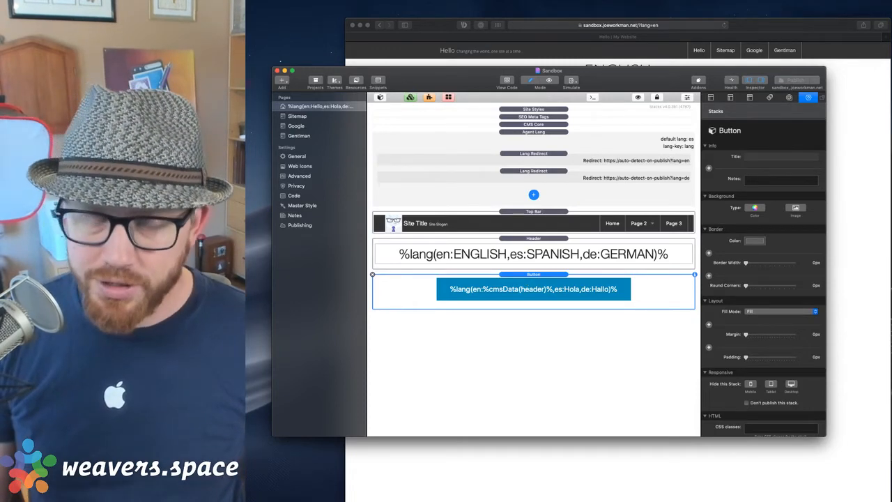
left_click(857, 104)
left_click(306, 337)
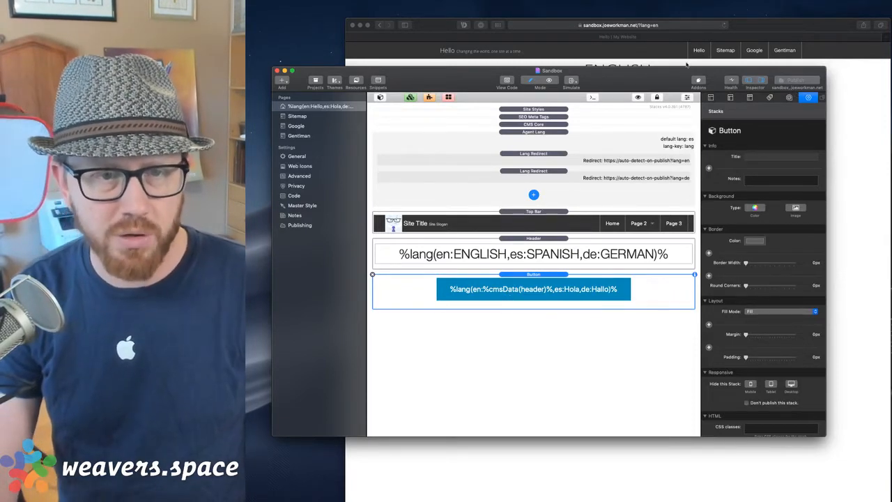
left_click_drag(674, 72, 653, 72)
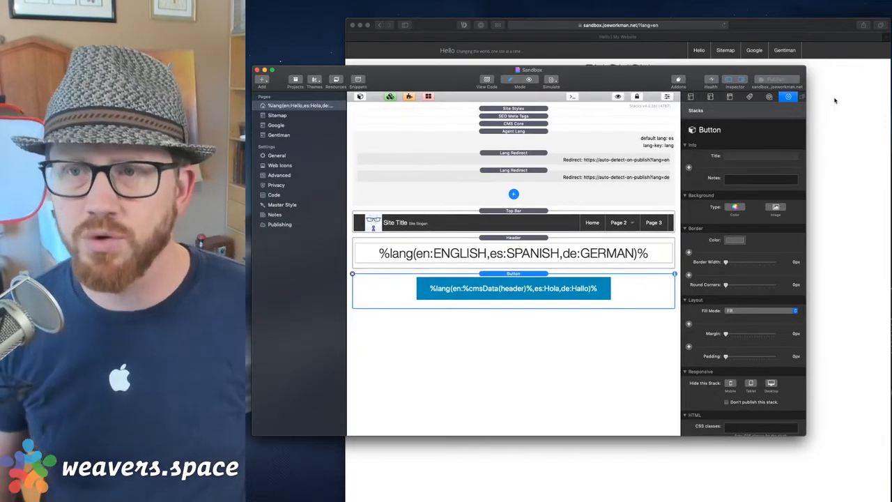